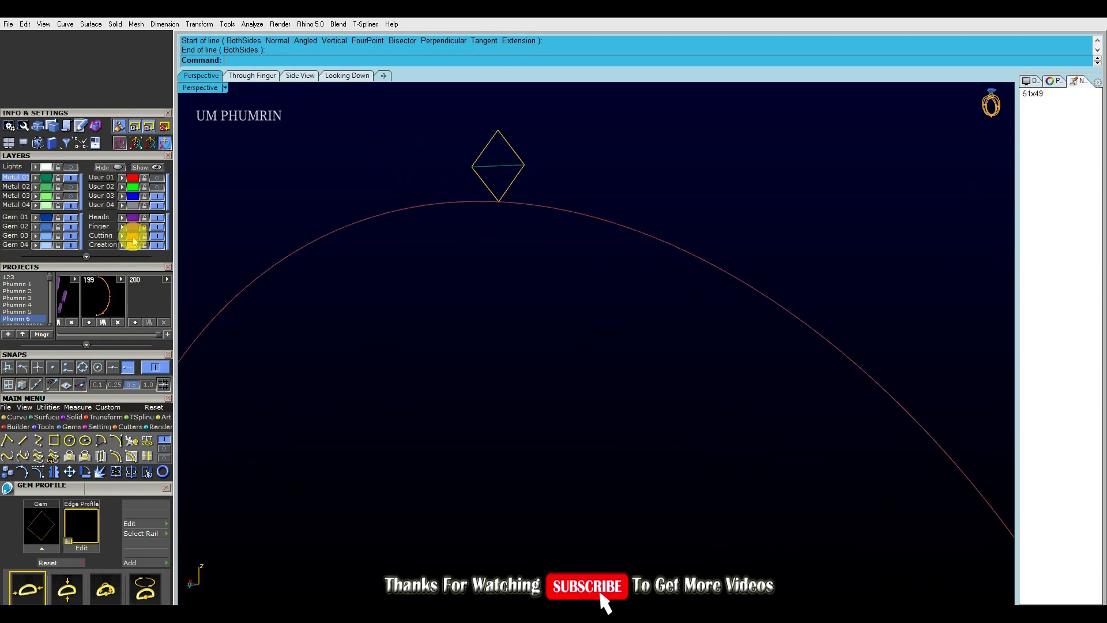
Step: Offset the finger-size circle through the midpoint of the horizontal line across the diamond-shaped profile
click(395, 211)
scroll(430, 246, down, 1)
text(ff)
key(Return)
scroll(491, 174, up, 1)
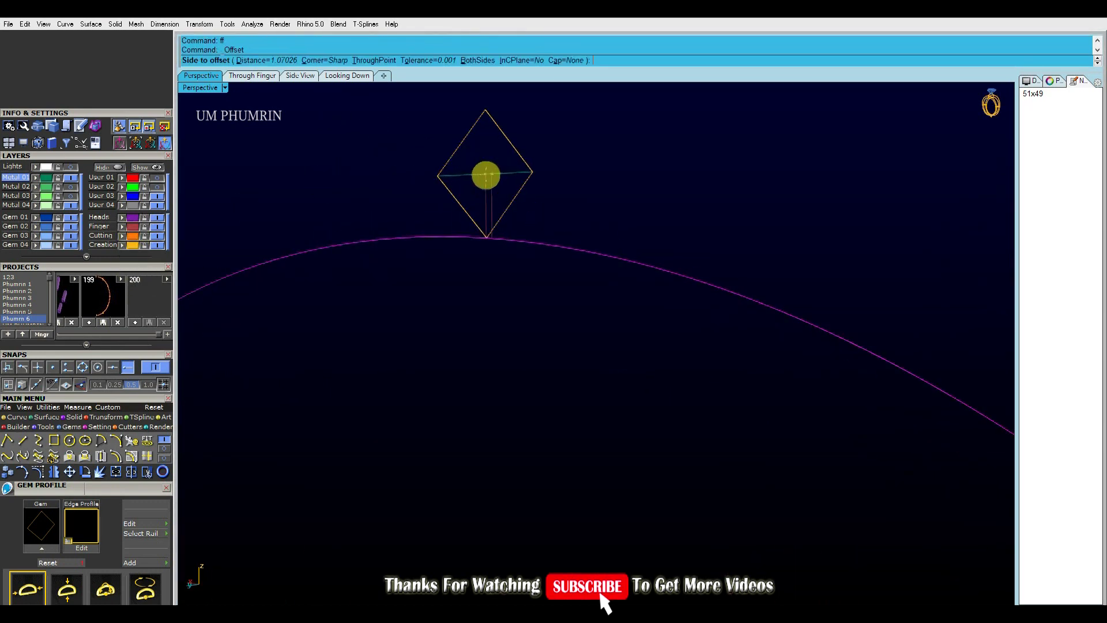
scroll(486, 174, up, 3)
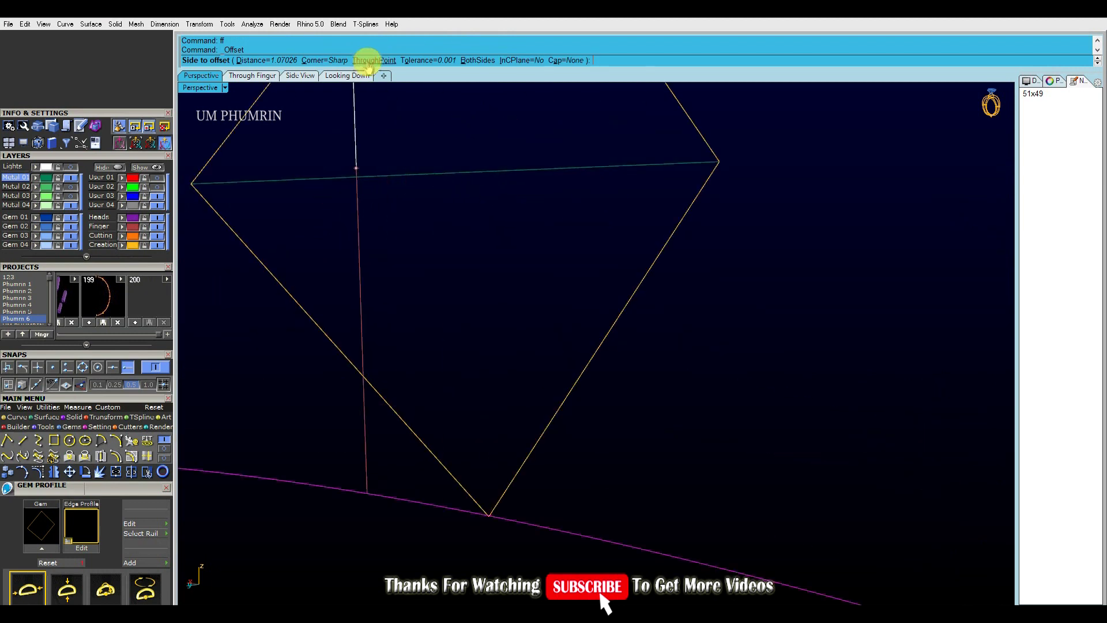
click(113, 367)
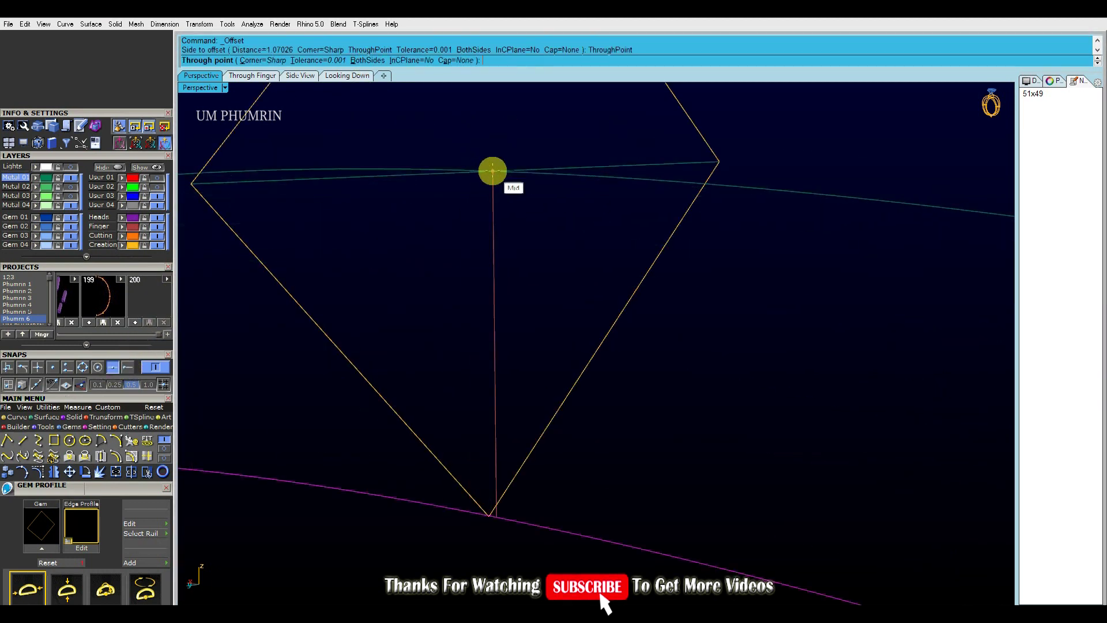
click(493, 171)
Step: Delete the horizontal helper line inside the diamond profile
scroll(525, 272, down, 10)
right_drag(569, 298, 548, 219)
scroll(545, 216, down, 3)
scroll(533, 198, up, 4)
drag(475, 166, 530, 203)
key(Delete)
Step: Lock the Finger layer and split the offset circle at its top and bottom points
scroll(542, 243, down, 2)
click(145, 228)
click(580, 206)
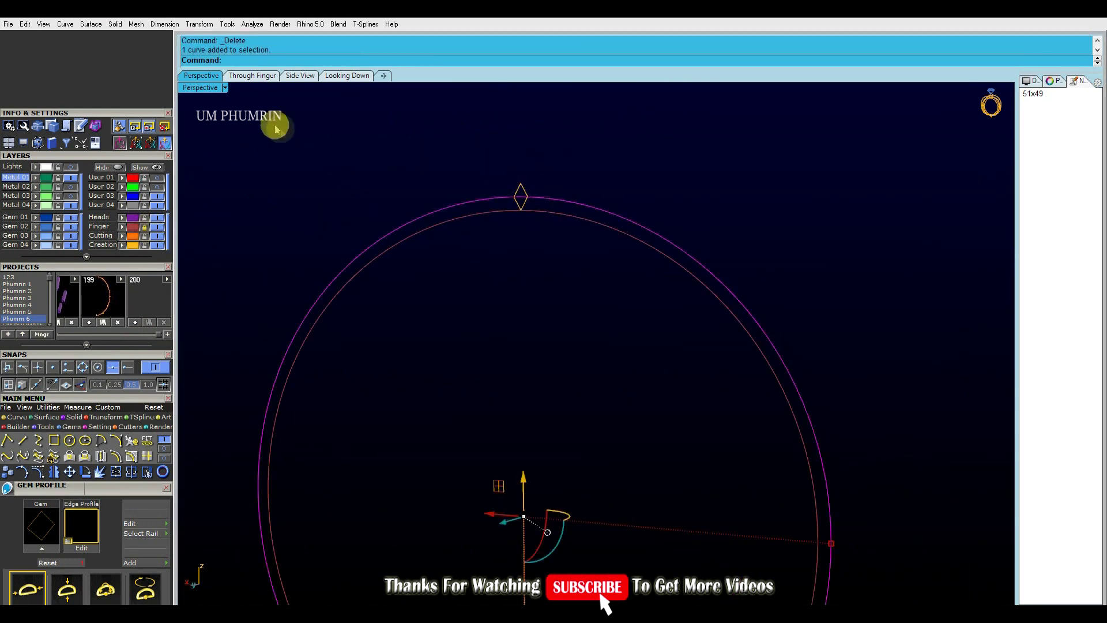
click(259, 77)
click(303, 76)
click(254, 77)
scroll(456, 170, up, 4)
key(ctrl+shift+s)
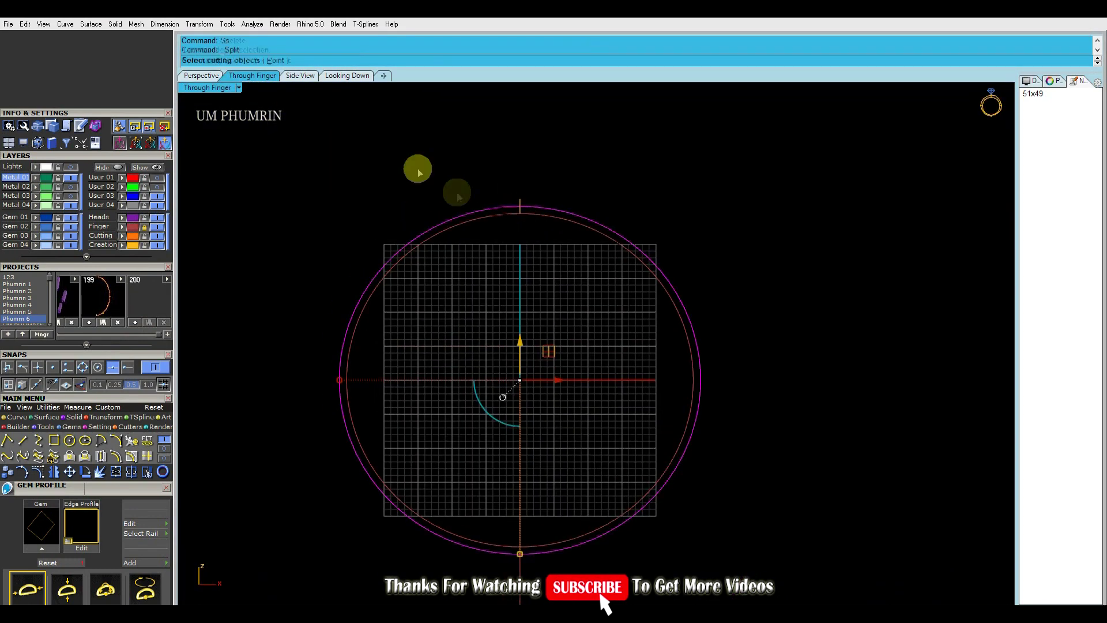
click(283, 60)
click(83, 367)
click(112, 367)
click(522, 207)
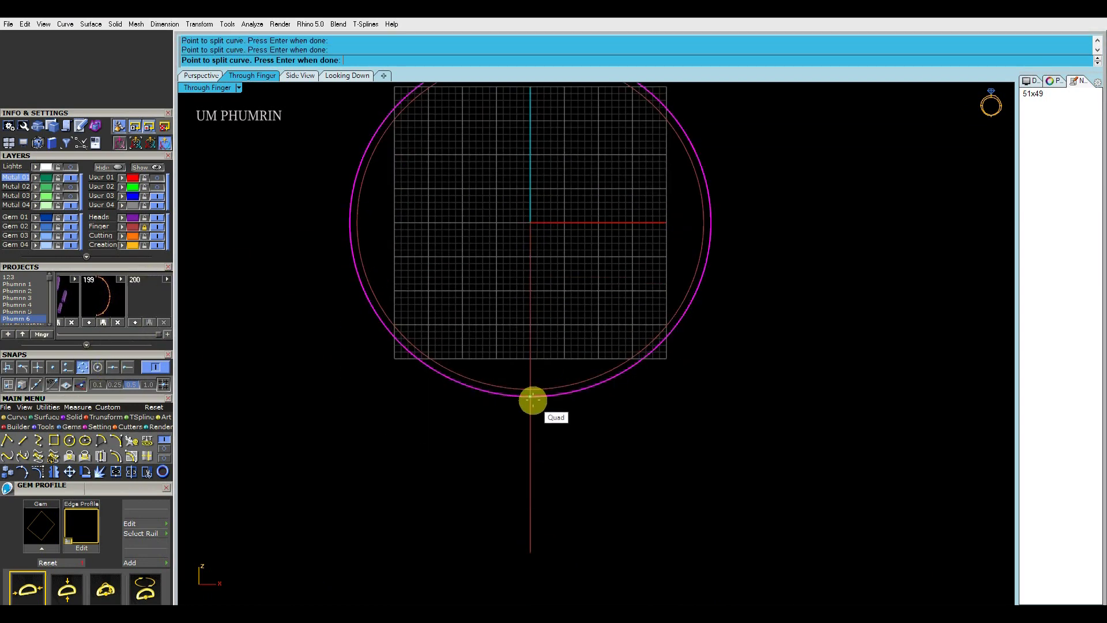
click(515, 403)
Step: Delete one half of the split circle, keeping the +X half as rail on the Cutting layer
scroll(520, 381, down, 4)
click(211, 78)
right_drag(565, 222, 462, 264)
click(755, 238)
click(122, 237)
scroll(453, 306, down, 3)
scroll(456, 289, down, 2)
Step: Array the diamond profile along the half-circle rail as nine items with Freeform orientation
drag(329, 158, 421, 248)
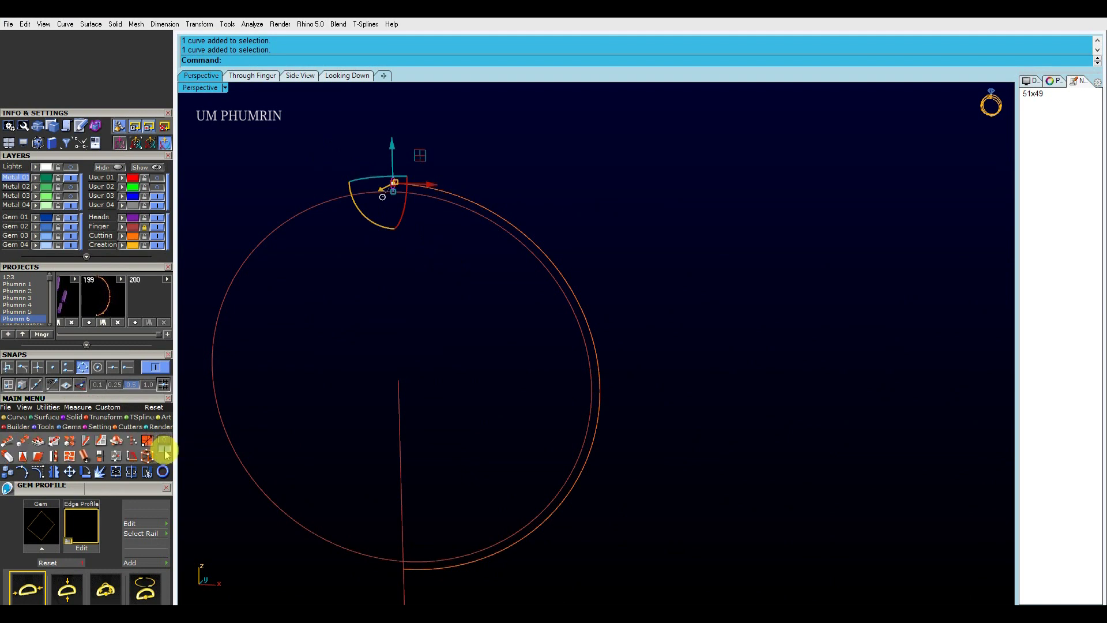
click(11, 442)
click(516, 228)
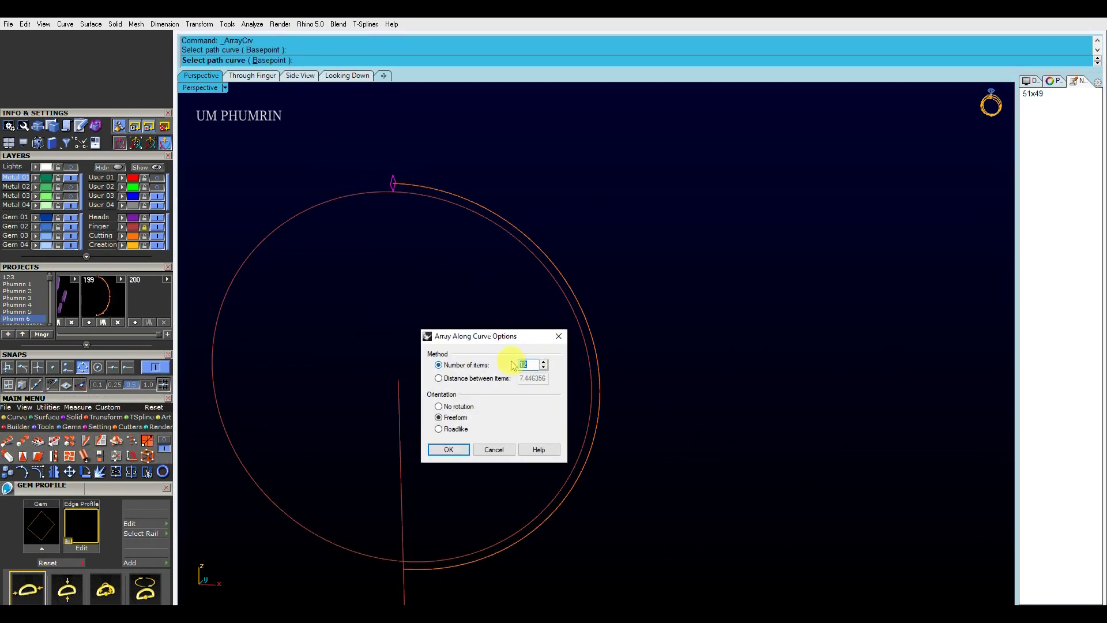
click(461, 449)
Step: Sweep the nine arrayed diamond profiles along the half-circle rail and save the file
right_drag(512, 339, 617, 336)
scroll(454, 390, up, 4)
scroll(491, 375, down, 3)
click(679, 324)
scroll(663, 324, down, 2)
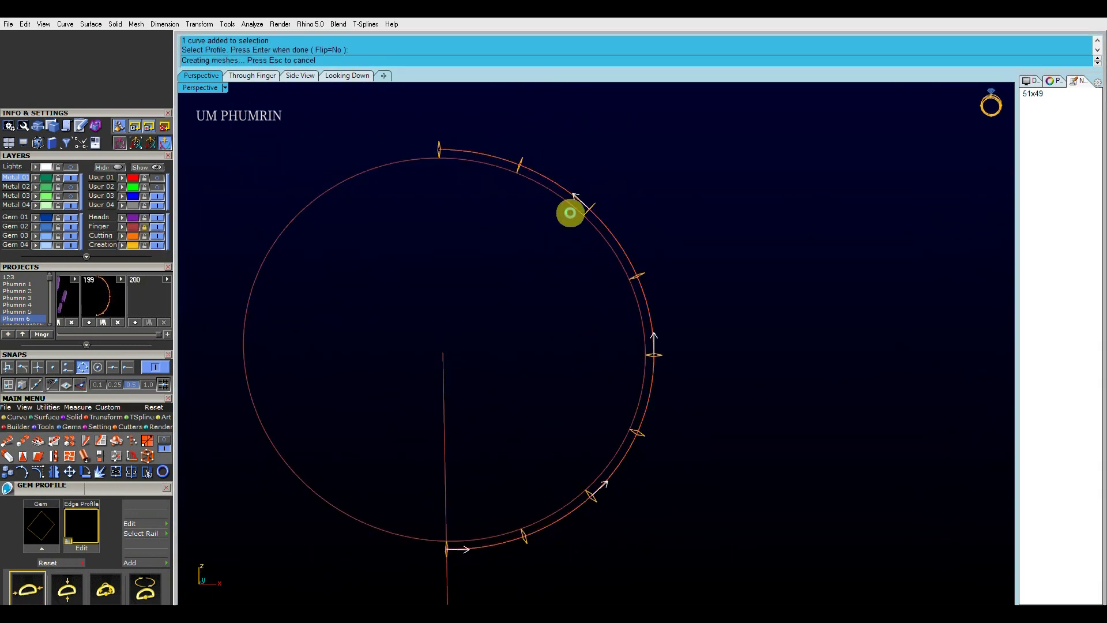
key(ctrl+z)
right_click(605, 227)
scroll(600, 284, down, 3)
right_drag(601, 284, 707, 282)
scroll(707, 282, down, 2)
key(ctrl+s)
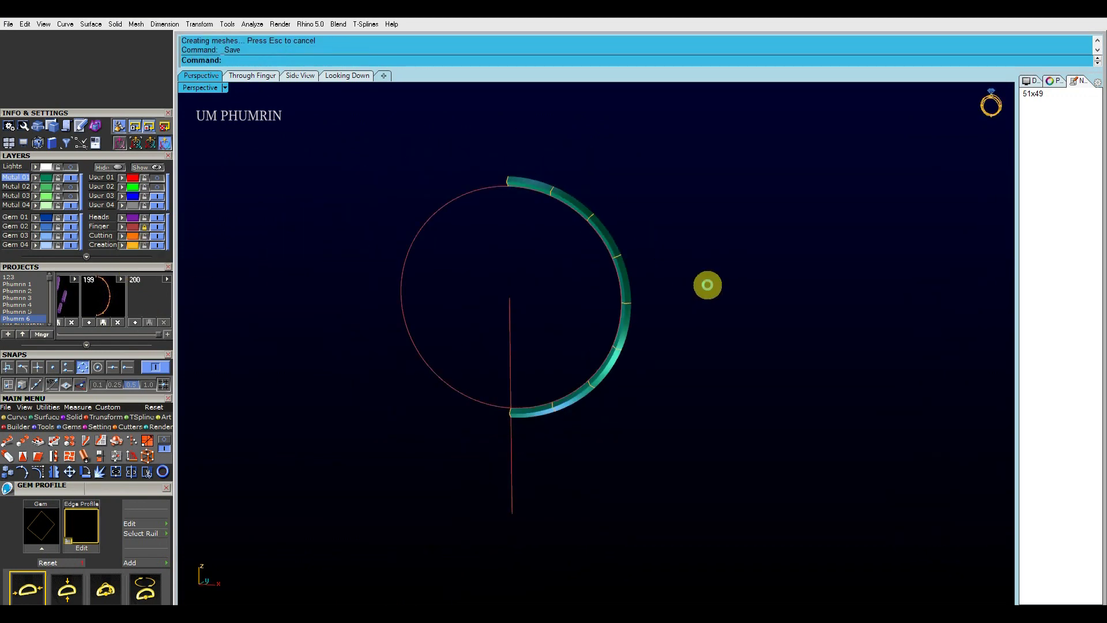
scroll(508, 181, up, 4)
click(508, 181)
right_drag(502, 234, 517, 229)
scroll(496, 173, up, 6)
click(493, 237)
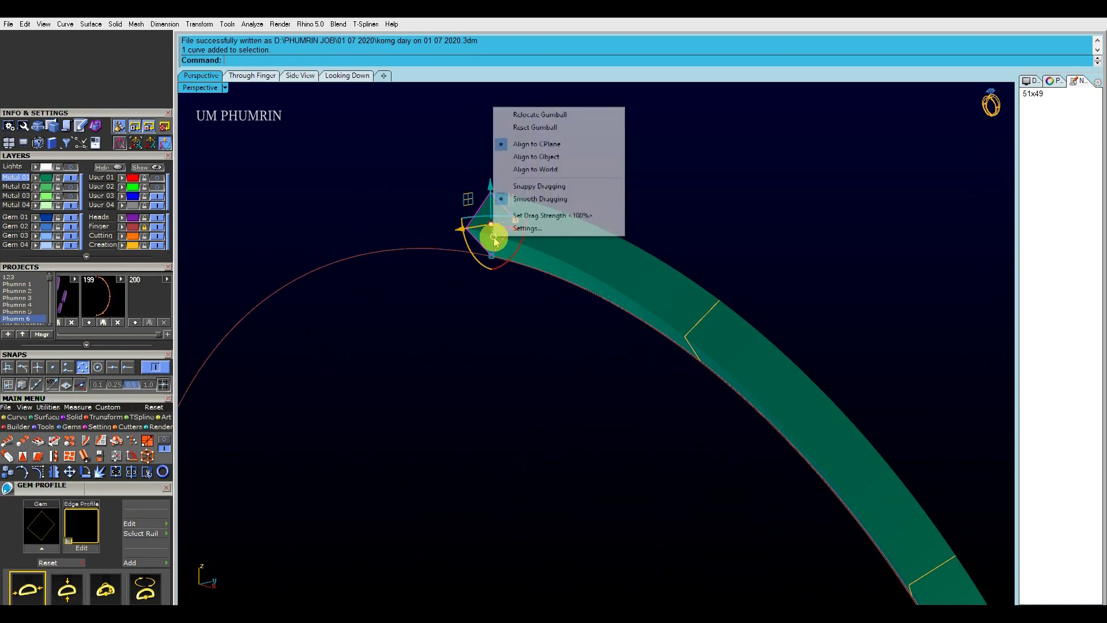
click(694, 351)
right_drag(701, 354, 719, 310)
Step: Hide the isocurves of the swept band, move it to the Gem 01 layer and lock that layer
click(811, 341)
scroll(696, 359, down, 4)
scroll(613, 310, down, 3)
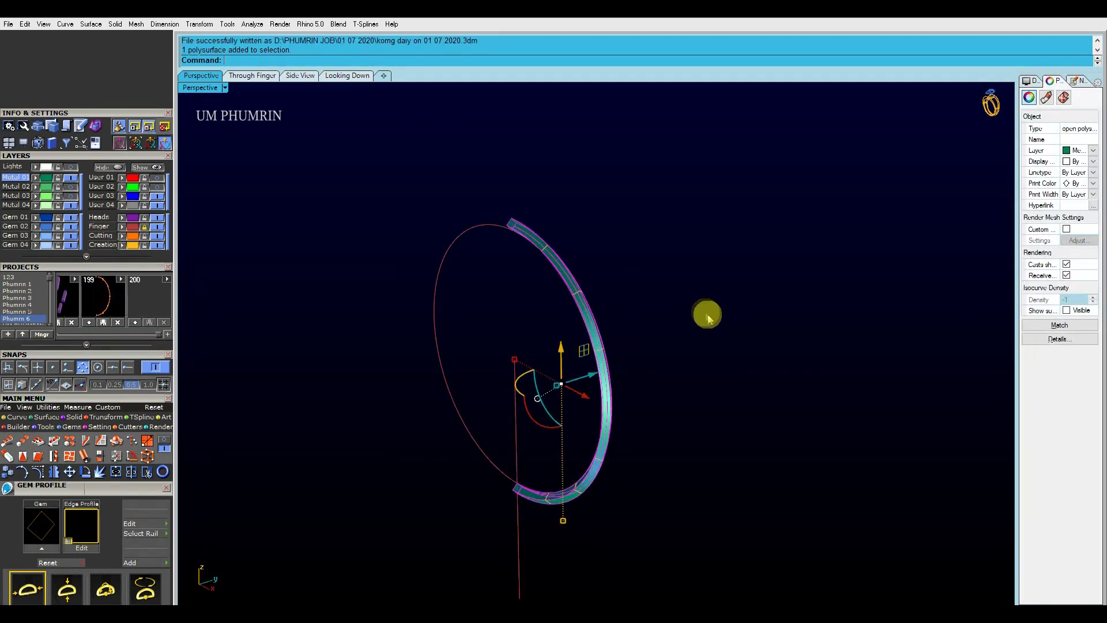
click(36, 221)
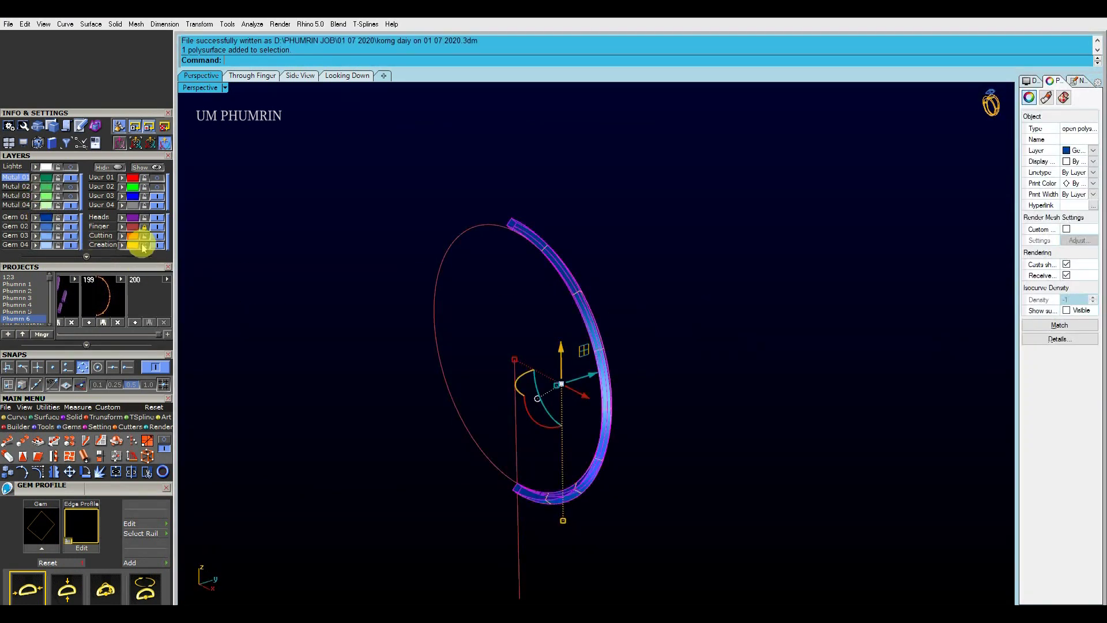
click(56, 220)
Step: Set the Perspective viewport's display mode to Shaded
right_drag(503, 254, 550, 237)
scroll(537, 274, up, 7)
click(544, 271)
mouse_move(528, 302)
right_down()
mouse_move(343, 360)
mouse_move(314, 277)
right_up()
click(308, 259)
click(225, 87)
click(260, 53)
Step: Try to shift the curve seam of the second diamond profile, and undo the seam change
right_drag(503, 282, 774, 365)
right_drag(582, 346, 726, 357)
click(472, 314)
mouse_move(568, 364)
right_down()
mouse_move(526, 387)
mouse_move(534, 396)
right_up()
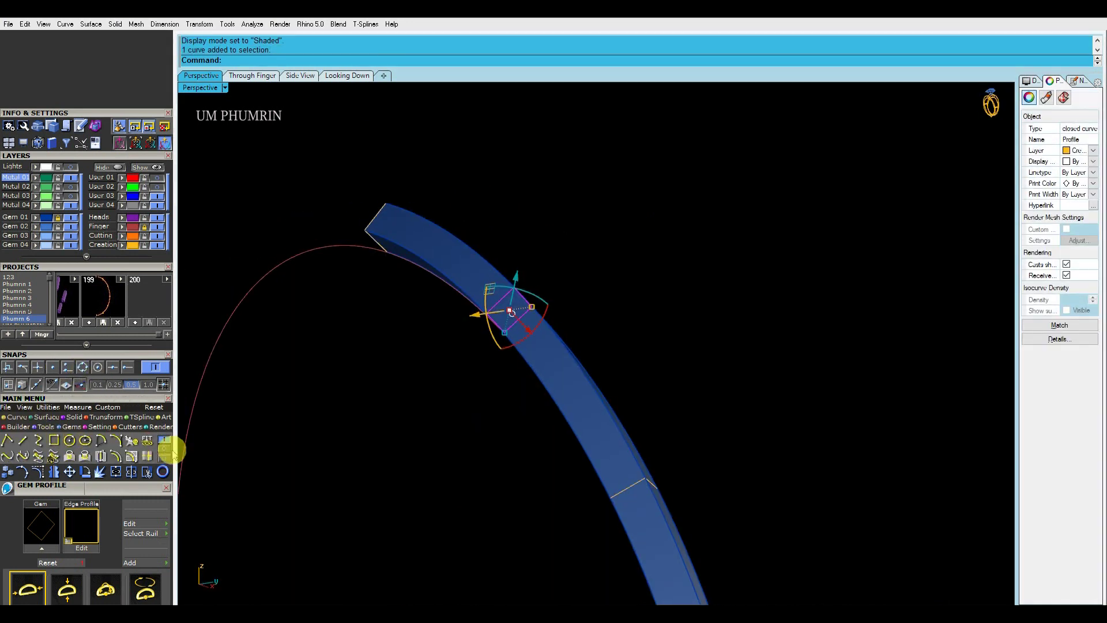
click(55, 455)
right_drag(598, 319, 623, 375)
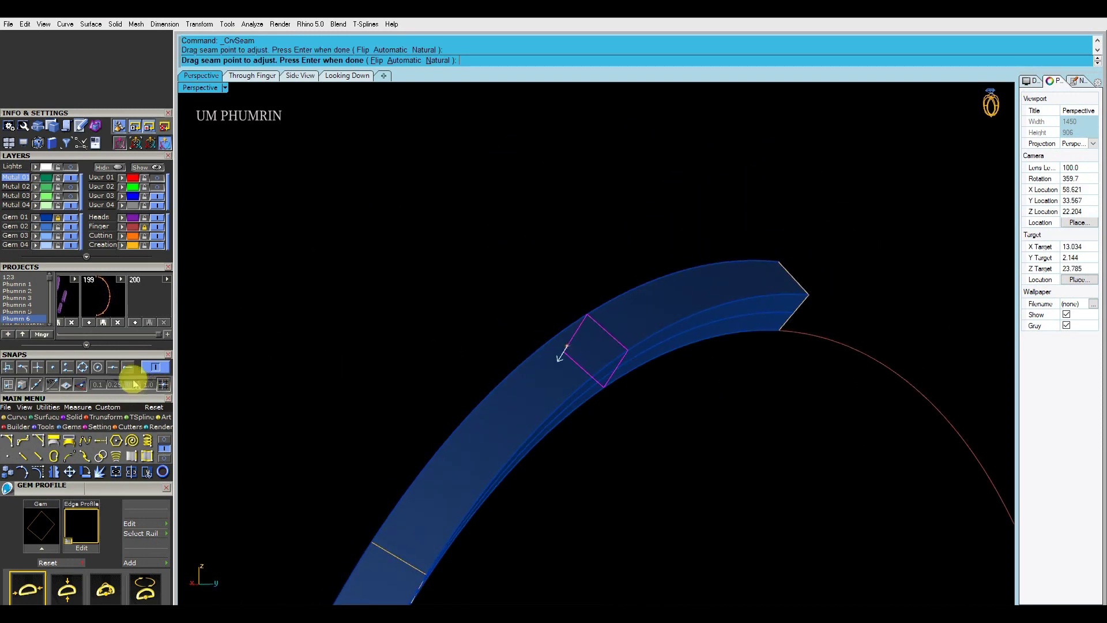
right_click(610, 333)
right_drag(610, 322, 699, 321)
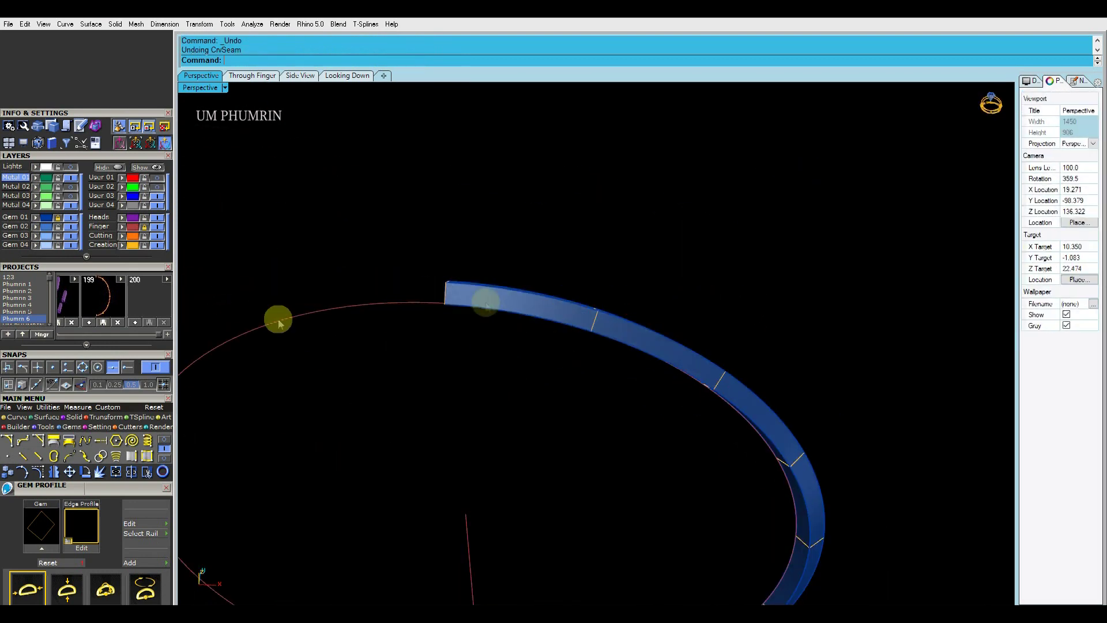
Step: Delete the swept band built from the nine profiles
scroll(456, 306, down, 6)
right_drag(468, 309, 482, 289)
click(519, 285)
click(551, 272)
key(Escape)
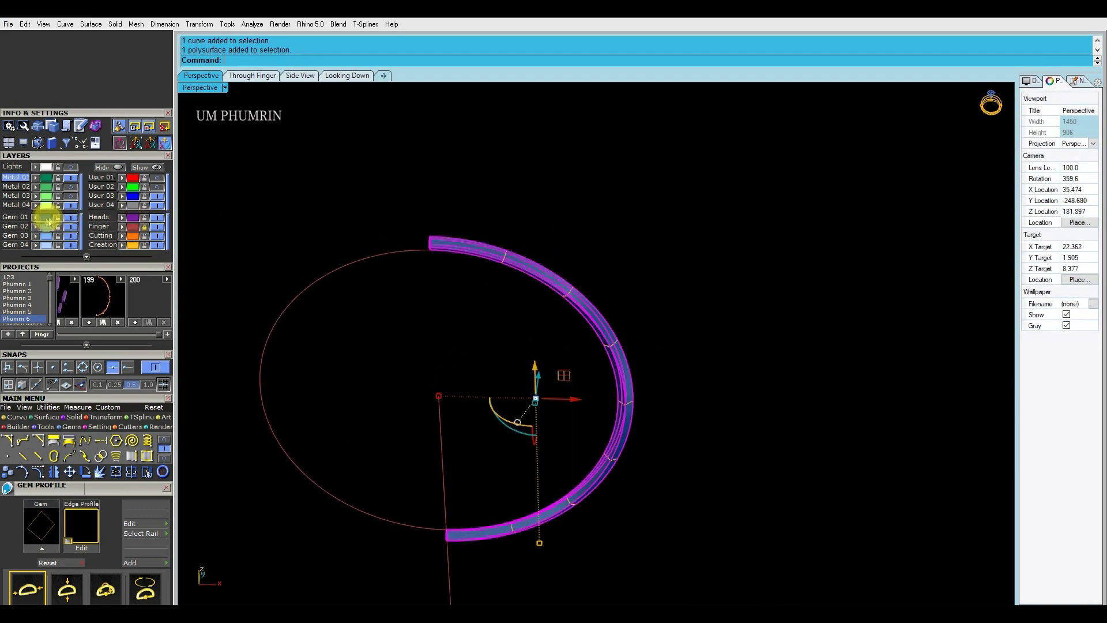
key(Delete)
Step: Delete the arrayed profile copies, keeping only the diamond profile at the top end of the rail
drag(739, 542, 738, 541)
shift+click(537, 557)
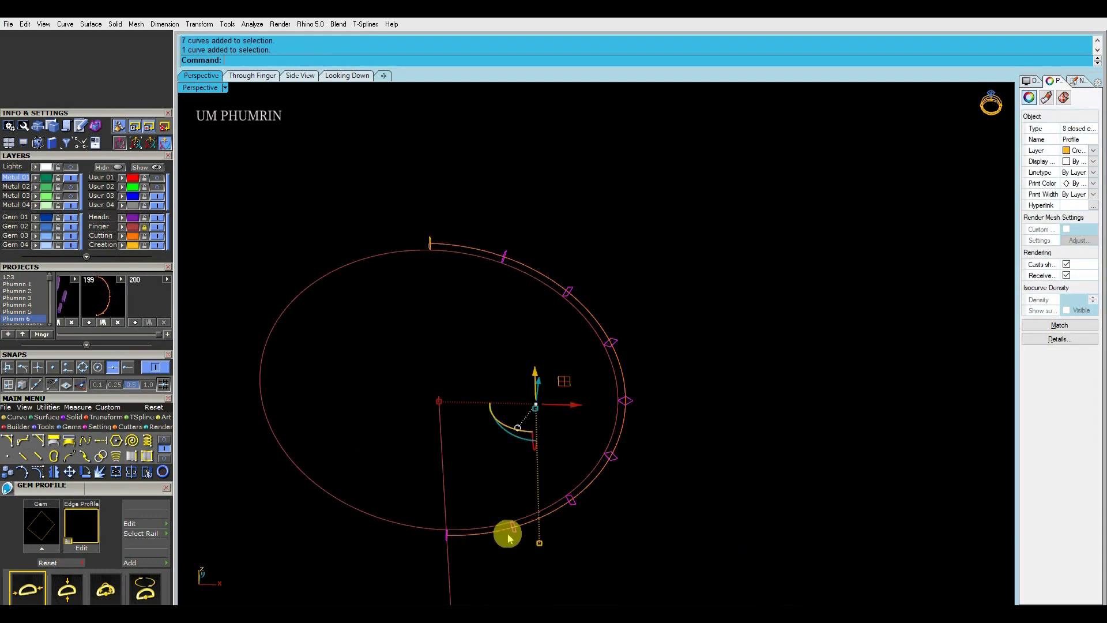
key(Escape)
click(122, 246)
right_drag(390, 292, 457, 304)
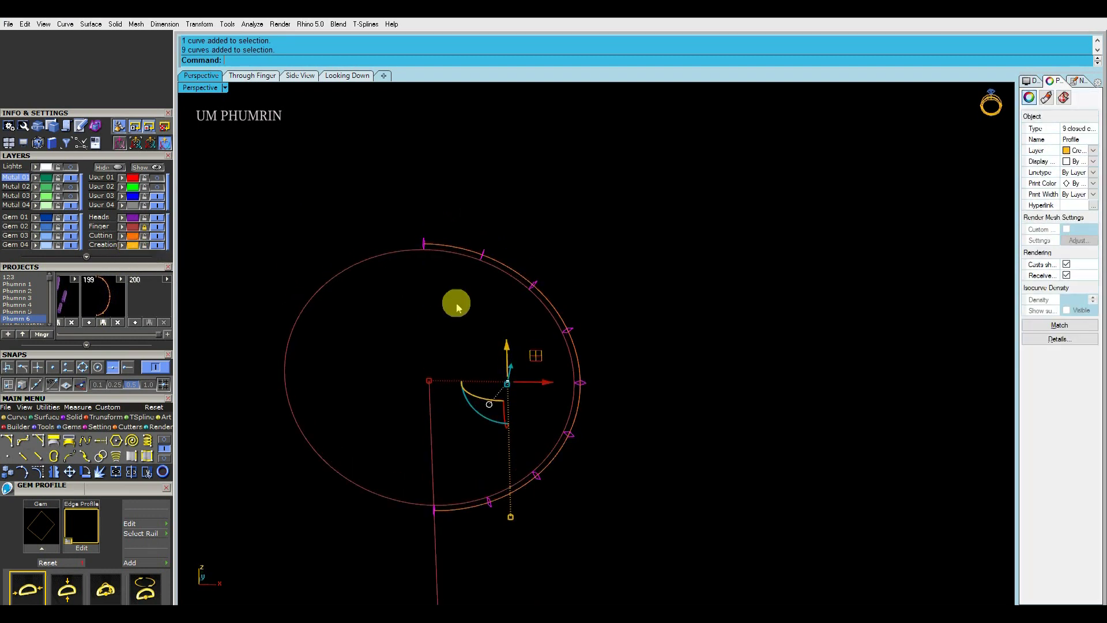
click(474, 252)
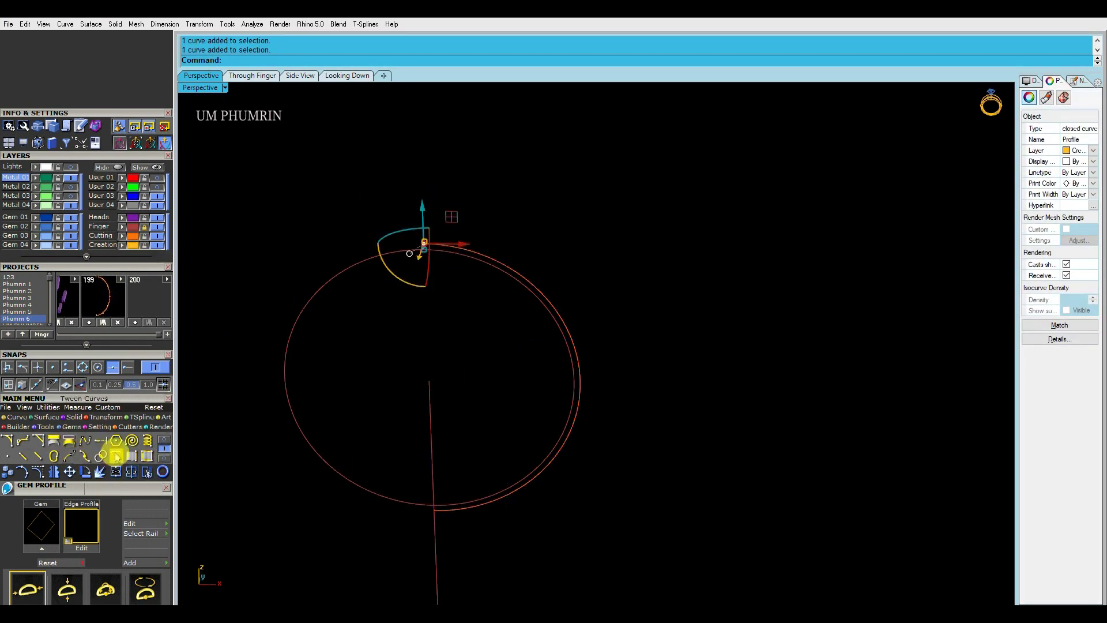
Step: Array the diamond profile along the half-circle rail as 8 items with Freeform orientation
click(113, 418)
click(165, 446)
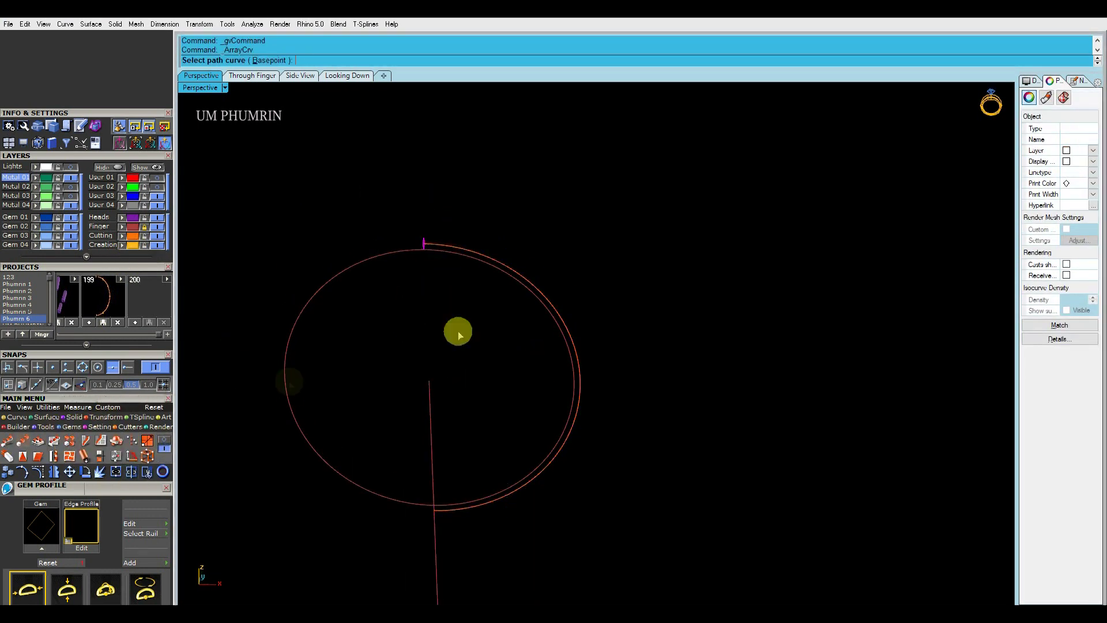
click(537, 289)
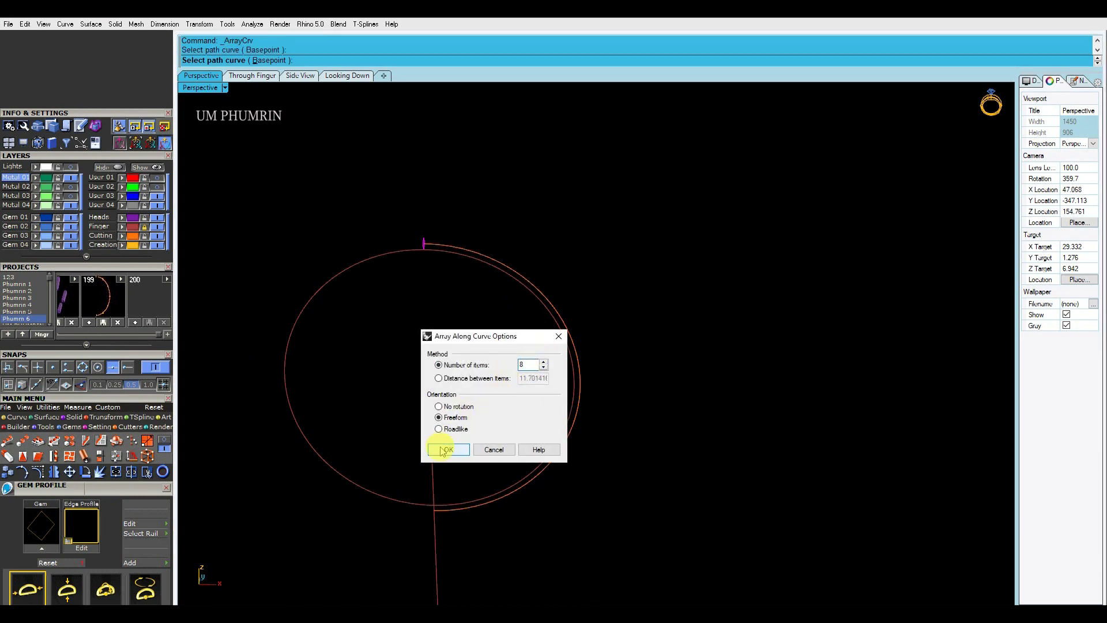
click(444, 450)
Step: Sweep the eight arrayed diamond profiles along the half-circle rail
click(521, 231)
click(132, 244)
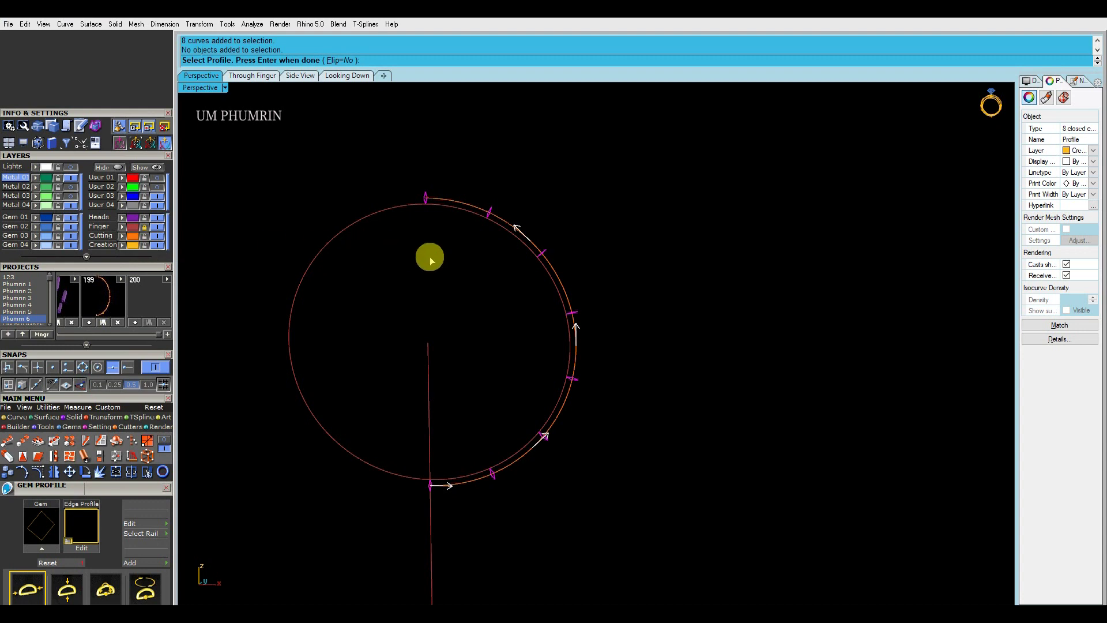
key(Return)
Step: Hide the isocurves of the new band, move it to the Gem 01 layer and lock that layer
right_drag(453, 263, 852, 311)
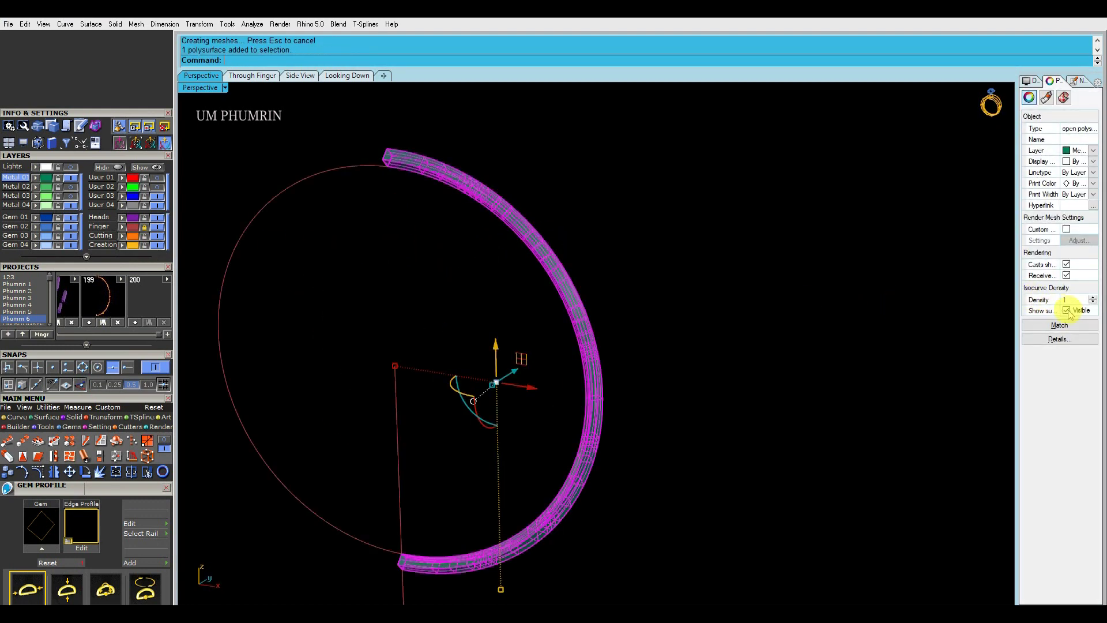
click(1067, 311)
click(35, 218)
click(59, 218)
Step: Shift the curve seam of the second diamond profile to another corner to twist the upper part of the band
right_drag(259, 262, 544, 289)
scroll(519, 254, up, 5)
scroll(507, 258, up, 3)
right_drag(415, 289, 462, 295)
click(461, 296)
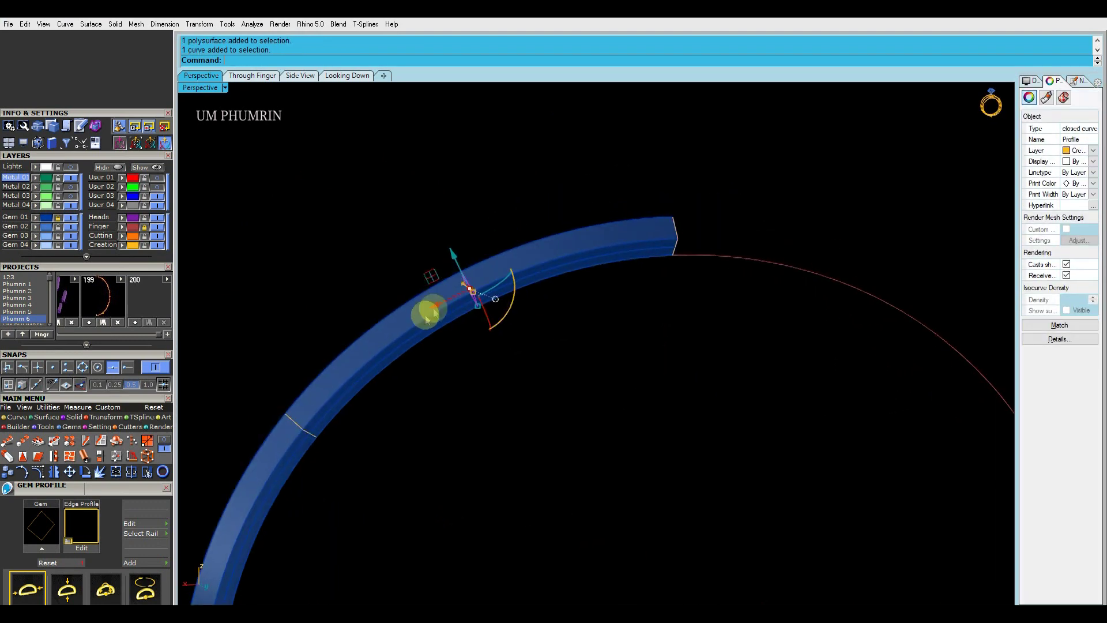
click(16, 417)
click(53, 456)
scroll(405, 348, up, 1)
right_drag(405, 348, 536, 277)
right_click(518, 272)
right_drag(612, 402, 472, 381)
right_click(470, 378)
Step: Move the curve seam of the third profile to another corner to continue the twist
scroll(453, 347, up, 3)
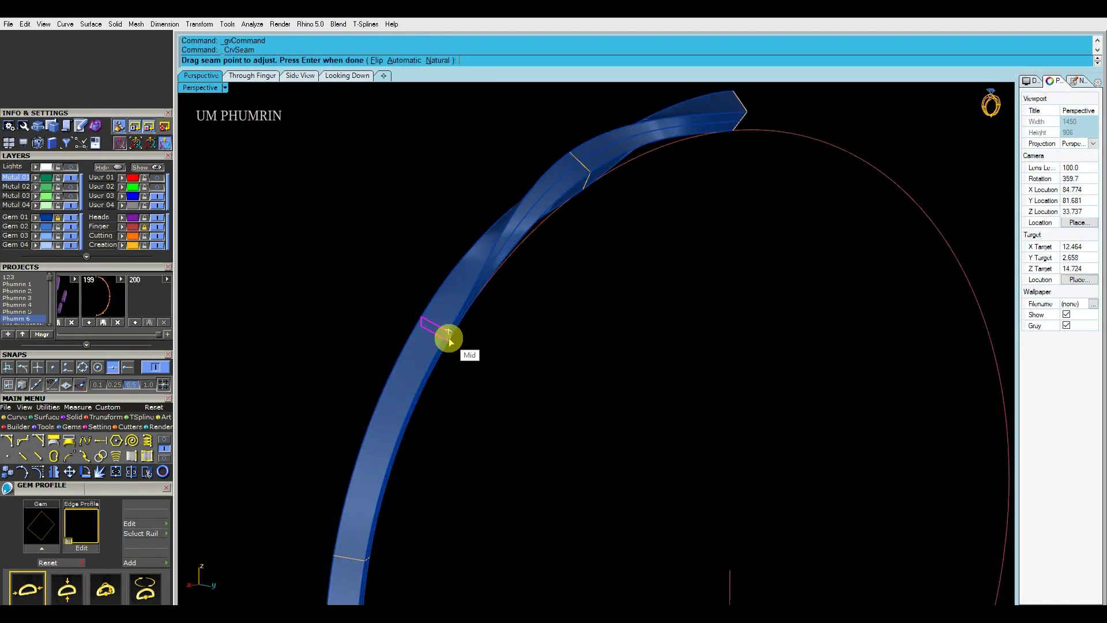
right_drag(462, 343, 494, 312)
right_click(539, 344)
right_click(545, 362)
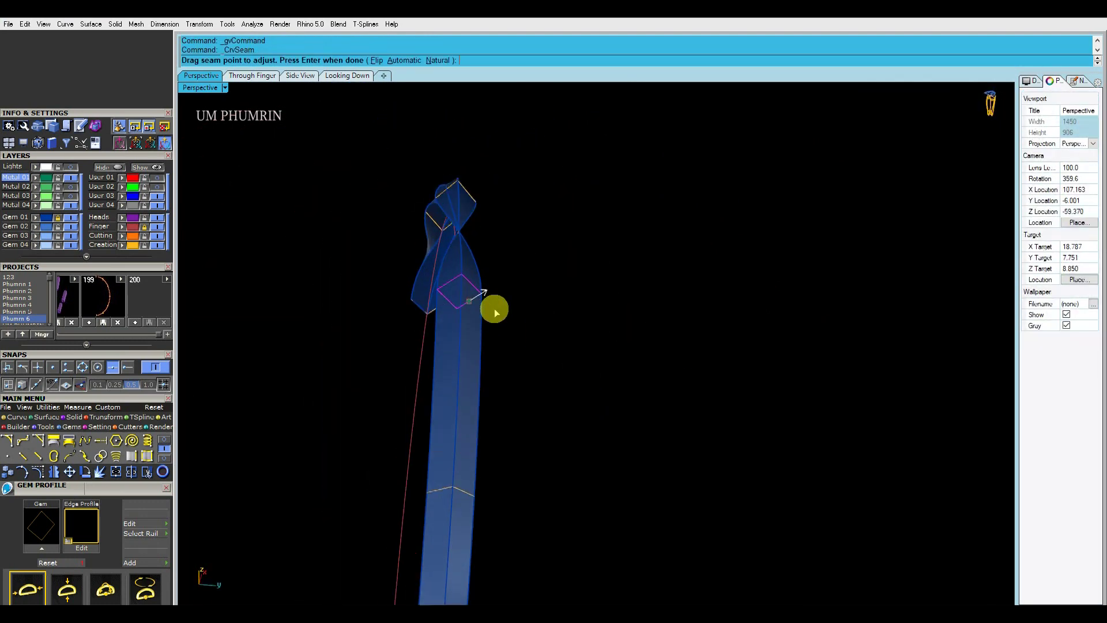
Step: Adjust the curve seams of the next profiles down the side of the band to carry the twist on
right_click(466, 299)
right_click(470, 292)
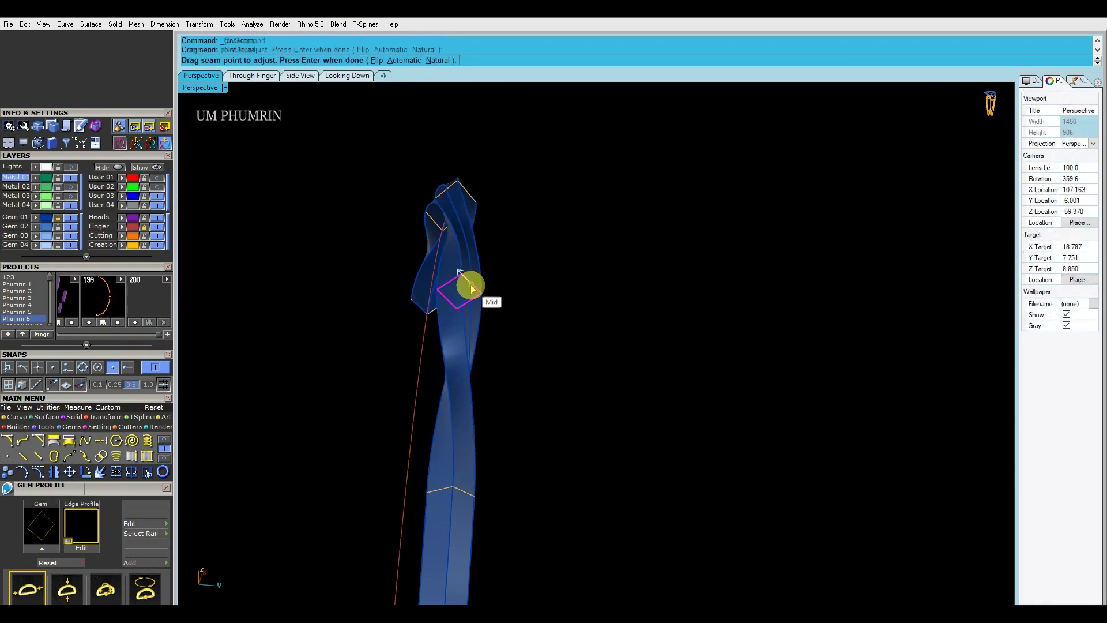
right_click(484, 313)
right_drag(484, 314, 477, 208)
right_click(477, 208)
right_click(471, 226)
right_drag(504, 254, 474, 404)
right_click(474, 403)
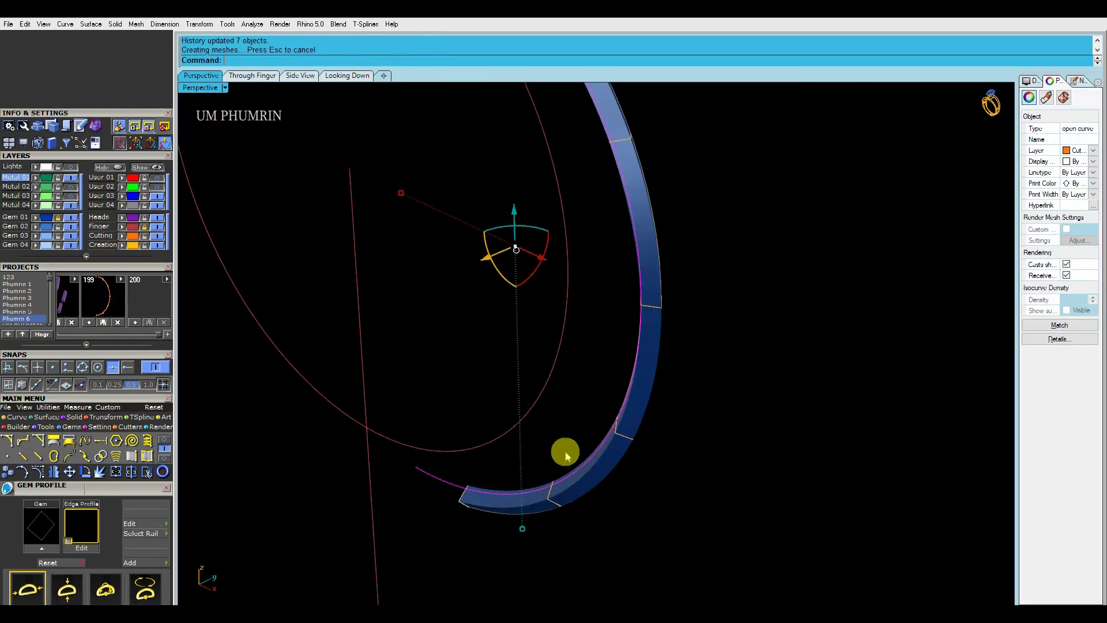
Step: Adjust the curve seams of the lower profiles, including the one at the bottom end, to complete the twisted band
right_drag(563, 452, 502, 435)
right_click(539, 434)
click(502, 437)
right_click(511, 417)
shift+right_drag(501, 416, 524, 424)
drag(401, 359, 501, 413)
right_click(482, 401)
scroll(482, 398, up, 4)
click(490, 392)
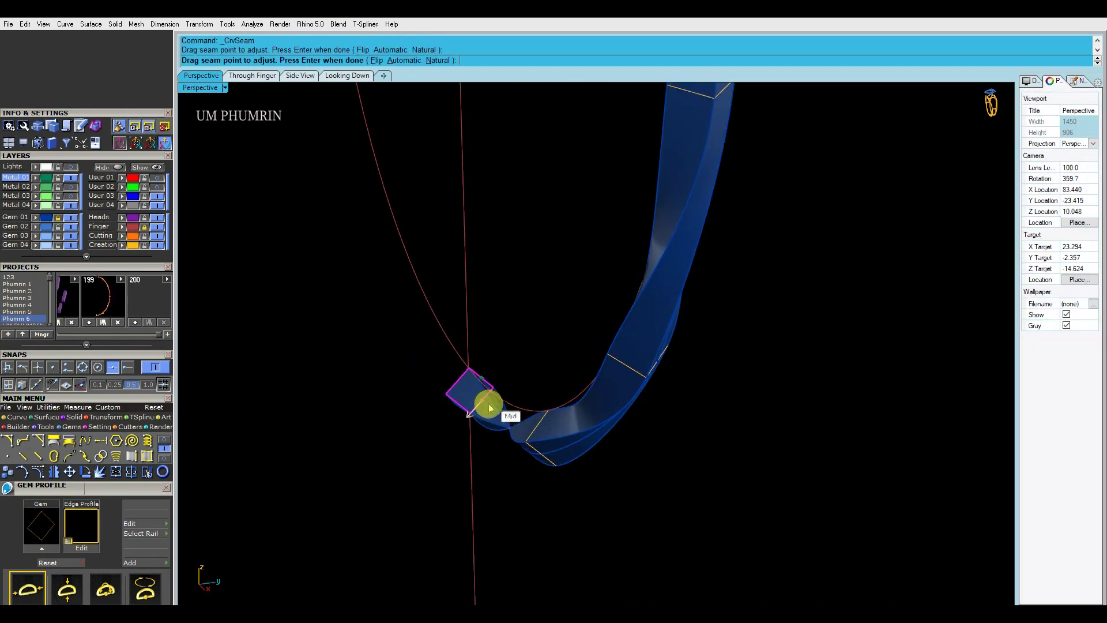
right_drag(461, 387, 203, 245)
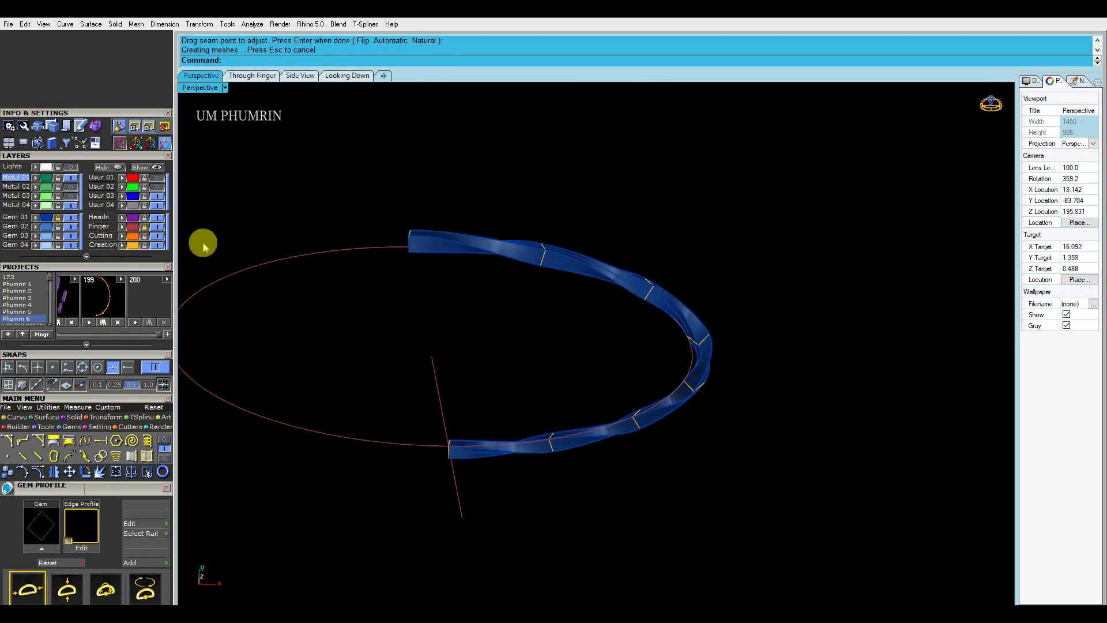
Step: Turn off the Creation and Cutting layers to hide the profiles and the rail
click(157, 245)
click(131, 245)
click(156, 246)
click(157, 245)
click(134, 245)
click(123, 236)
click(157, 236)
right_drag(421, 277, 441, 199)
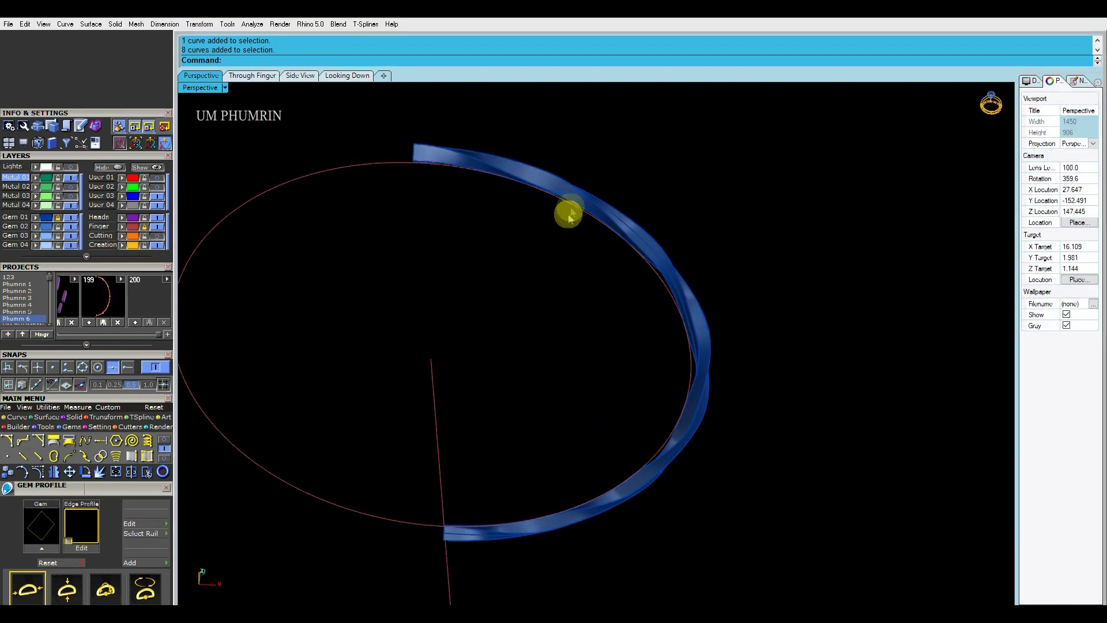
Step: Rotate a copy of the half band about the origin to the opposite side, completing the ring
click(472, 165)
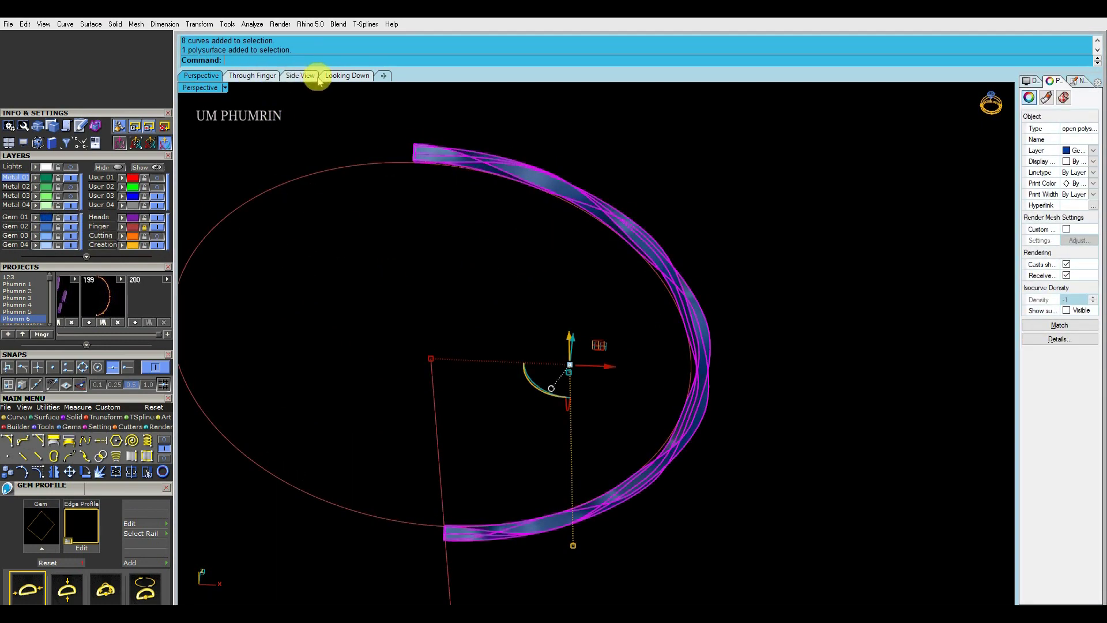
key(Return)
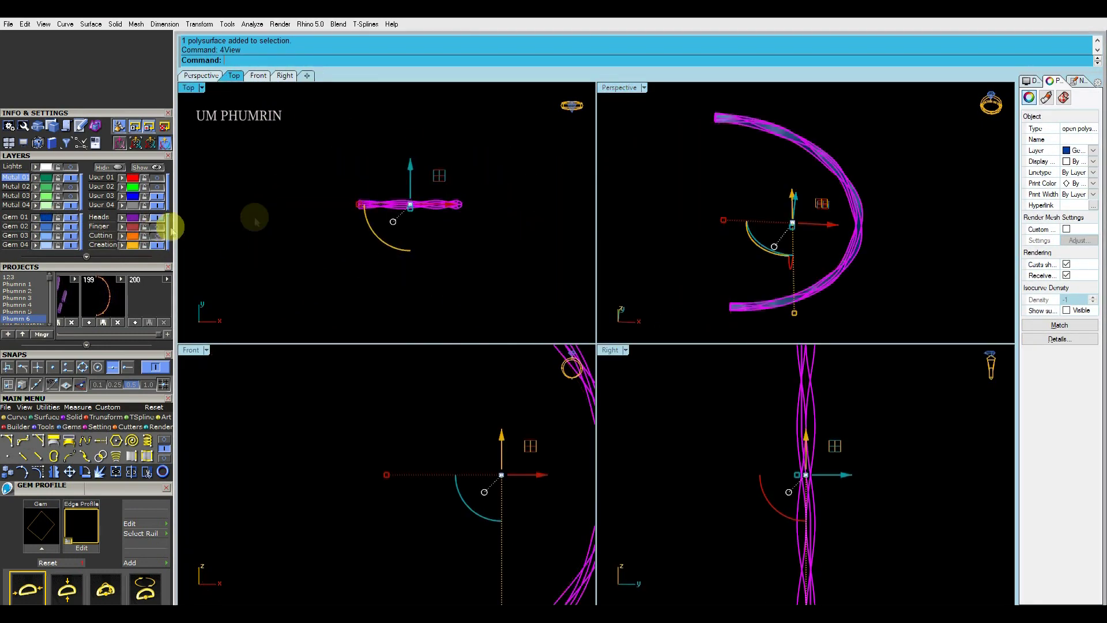
text(r)
key(Return)
text(0)
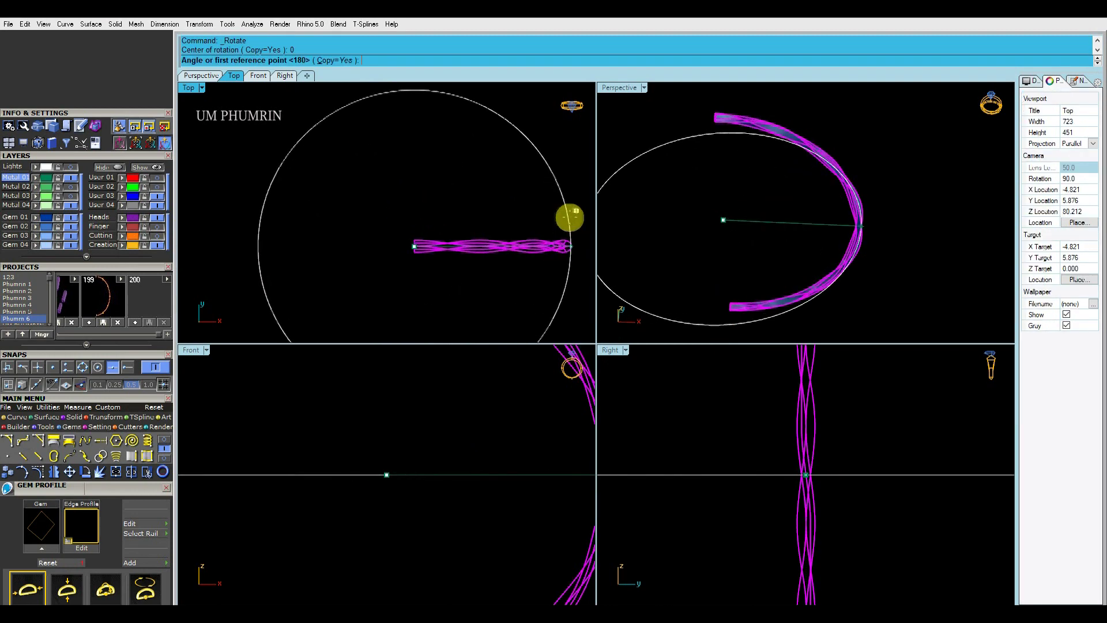
right_drag(572, 216, 513, 206)
click(554, 230)
click(274, 207)
right_click(331, 200)
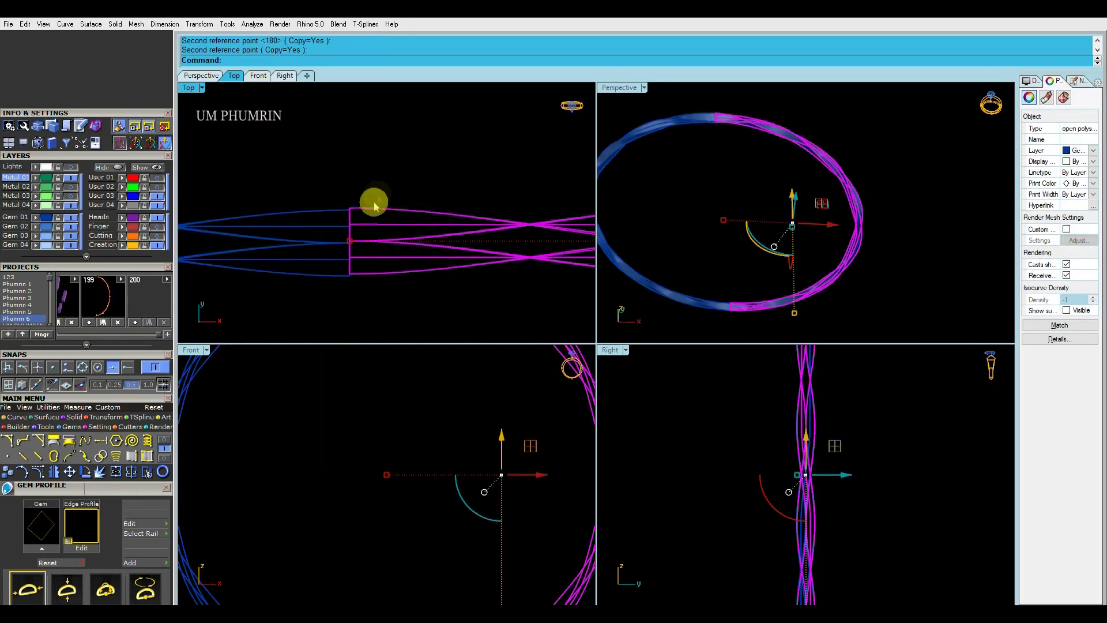
key(Escape)
Step: Try to move the original half band by its end corner to meet the rotated half, and undo the move
double_click(620, 87)
scroll(510, 247, up, 5)
scroll(509, 248, up, 2)
click(474, 234)
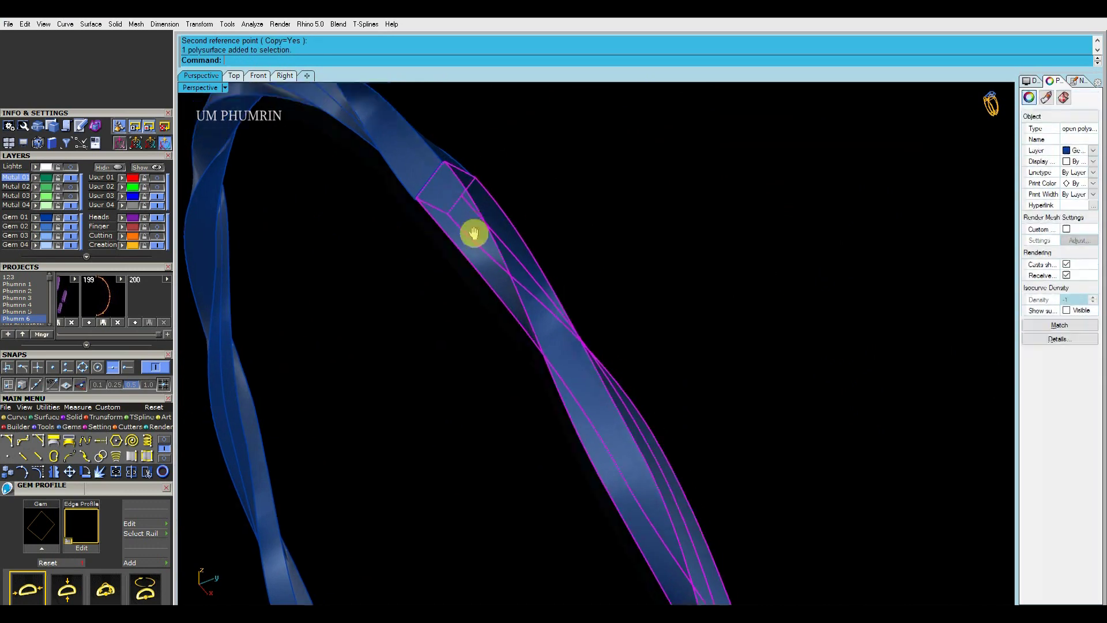
scroll(456, 237, up, 4)
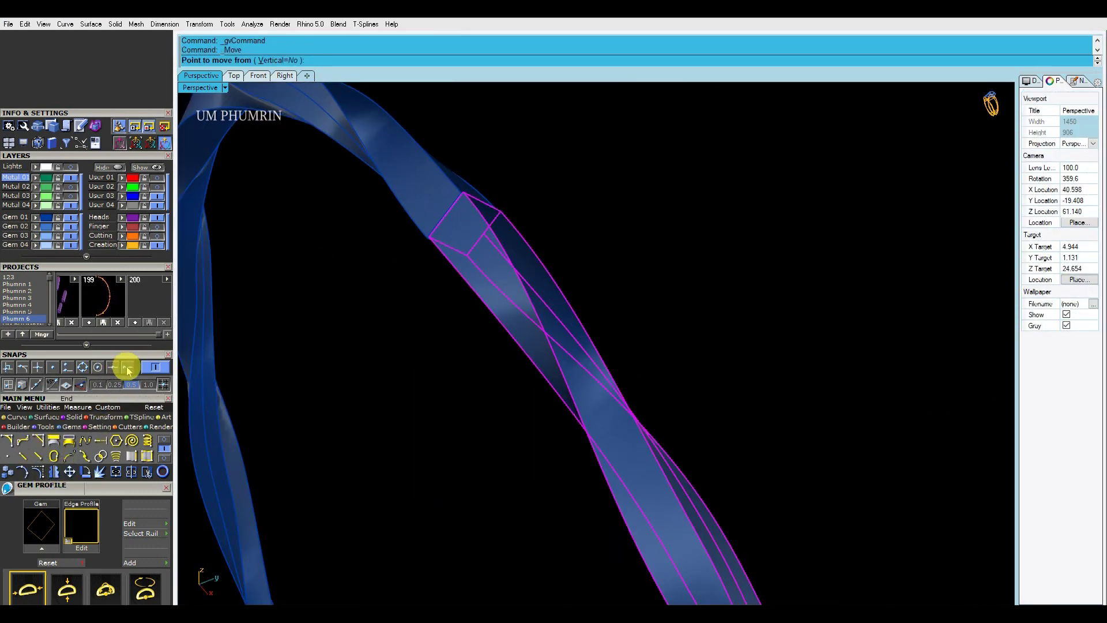
scroll(425, 249, up, 6)
click(390, 264)
click(390, 264)
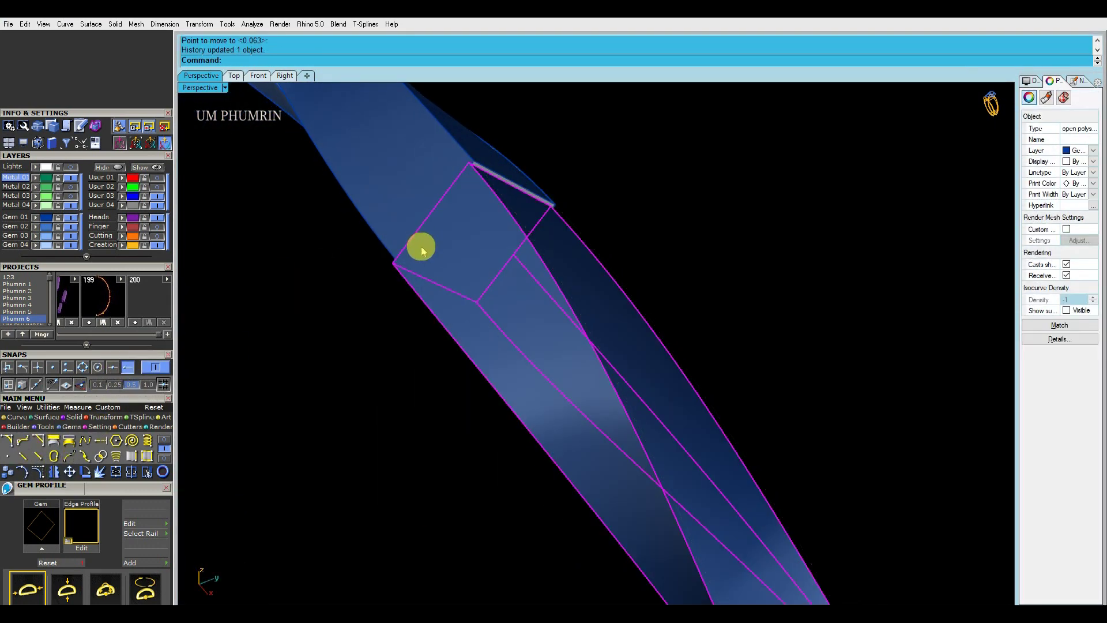
key(ctrl+z)
Step: Move the rotated half band so its end corner snaps onto the matching end corner of the original half
click(391, 211)
key(m)
click(468, 166)
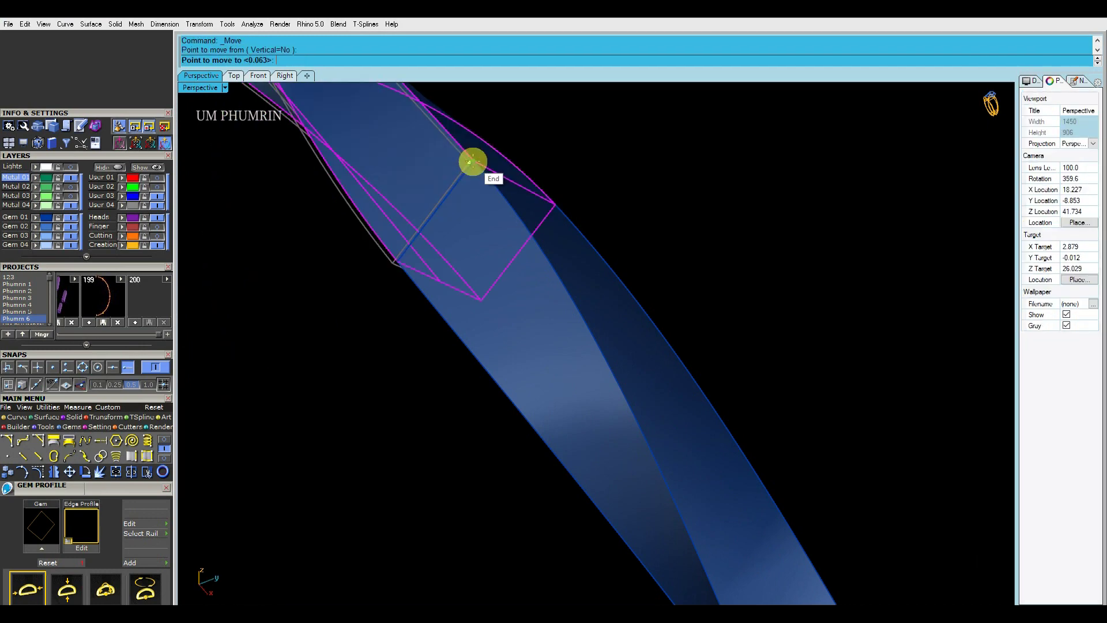
click(472, 161)
Step: Join the two half bands into one closed ring and select it
scroll(482, 248, down, 6)
shift+click(486, 259)
scroll(519, 277, down, 5)
right_drag(534, 282, 577, 279)
key(ctrl+j)
click(620, 261)
click(511, 272)
click(914, 300)
scroll(660, 265, down, 4)
drag(685, 245, 560, 352)
shift+right_drag(627, 323, 565, 310)
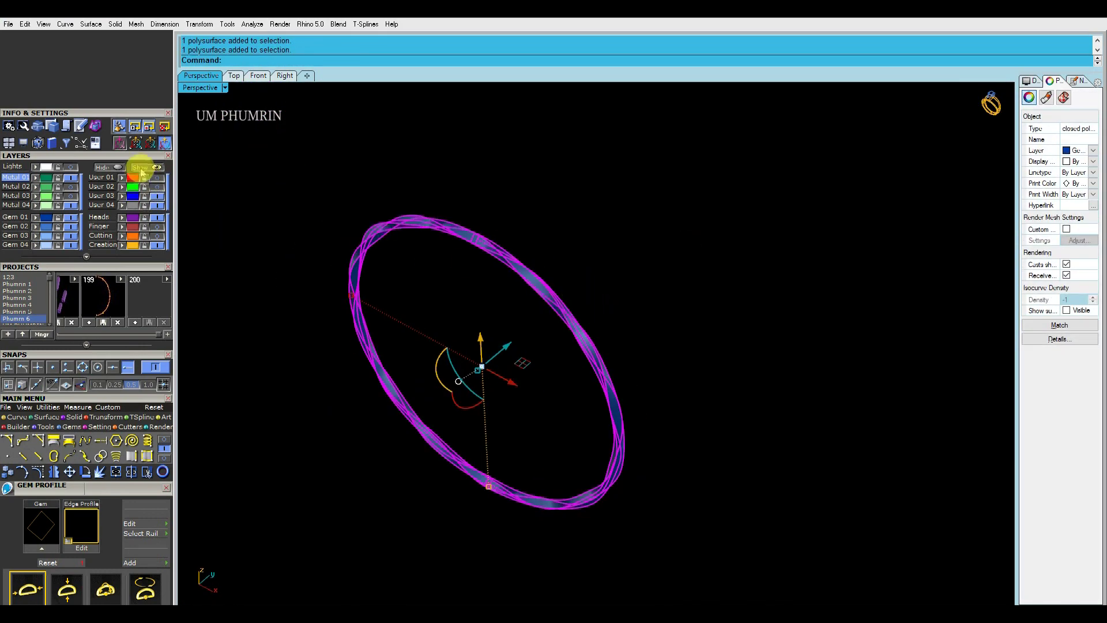
Step: Turn on the Metal 03 layer to show the charms around the ring in the top view
right_drag(537, 248, 449, 261)
click(257, 77)
ctrl+right_drag(387, 152, 397, 216)
click(235, 76)
ctrl+right_drag(482, 180, 489, 265)
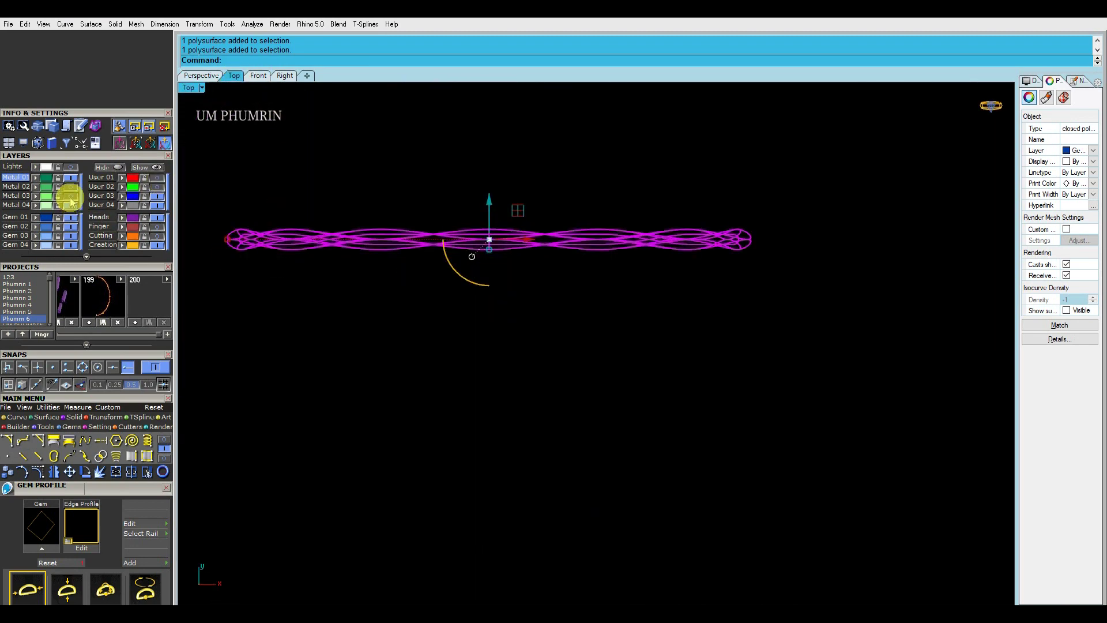
scroll(403, 304, down, 2)
click(458, 232)
right_drag(438, 236, 443, 257)
click(490, 242)
click(468, 286)
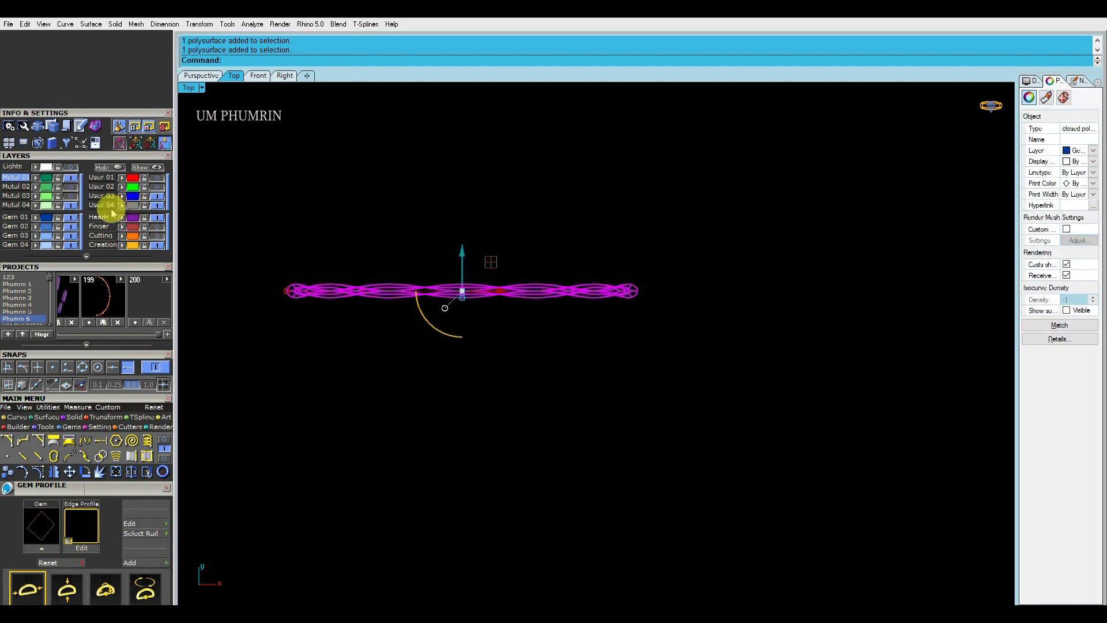
click(70, 195)
Step: Move the ring straight down in the top view until it runs through the centre of the lower buckle charm
scroll(470, 271, up, 4)
drag(449, 269, 460, 313)
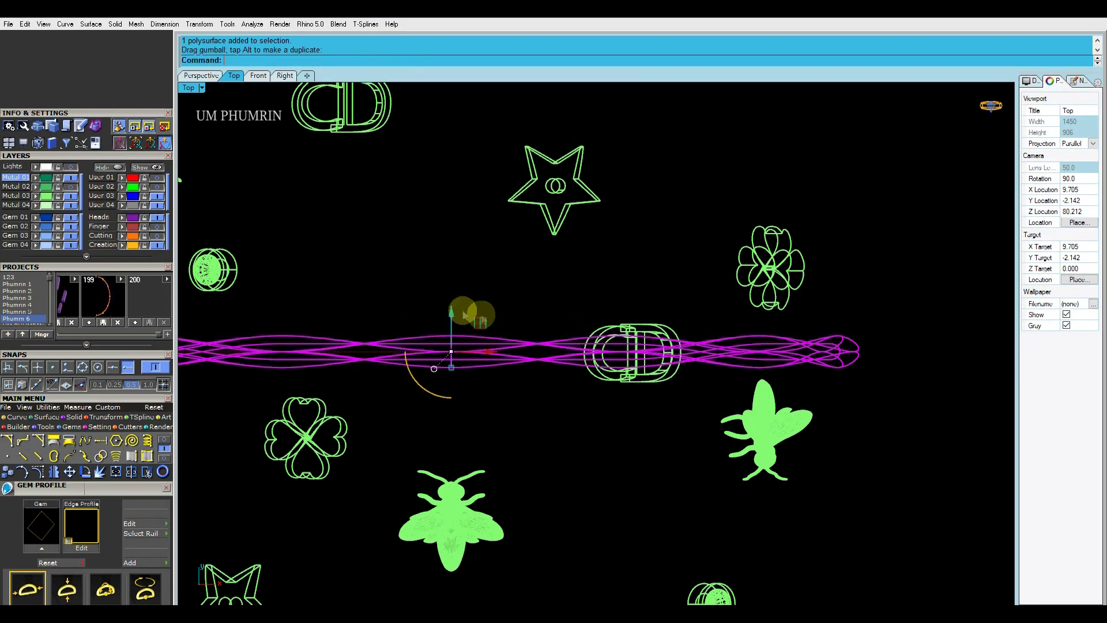
scroll(616, 347, up, 8)
right_drag(616, 347, 543, 314)
right_drag(347, 315, 554, 314)
scroll(553, 314, down, 2)
drag(337, 289, 343, 293)
scroll(531, 310, down, 9)
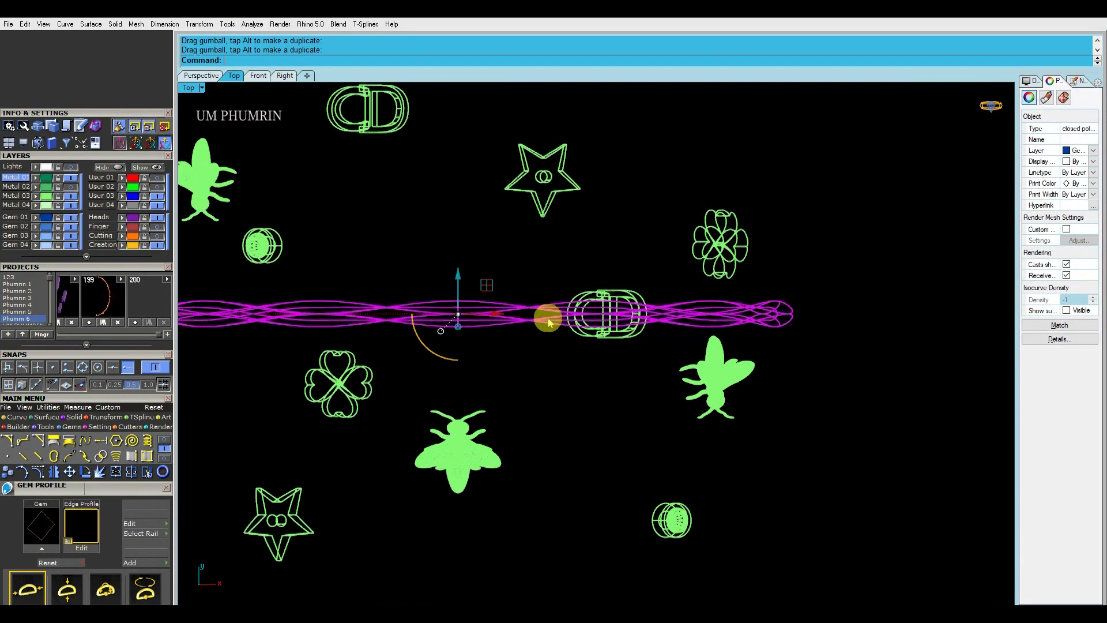
Step: Mirror the ring to the opposite side of the X axis and measure the gap between the two rings
text(mh)
key(Return)
click(498, 277)
text(da)
key(Return)
scroll(477, 264, up, 4)
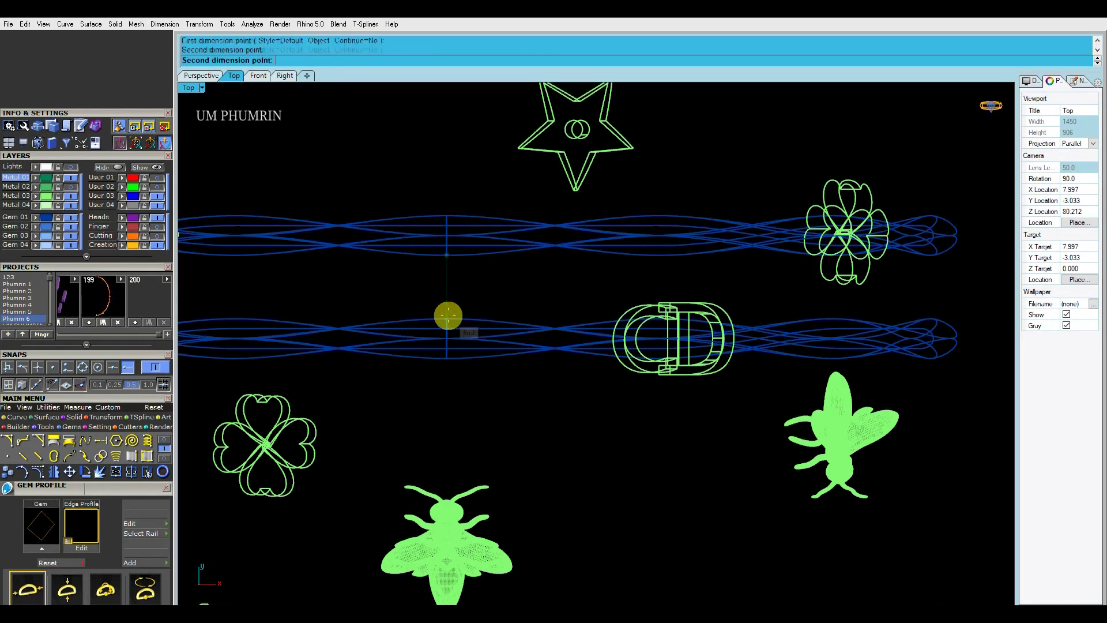
click(448, 319)
key(Escape)
Step: Delete the original ring, keeping only its mirrored copy
scroll(465, 313, down, 8)
click(212, 79)
right_drag(583, 280, 566, 324)
click(511, 312)
key(Delete)
Step: Try to offset the remaining ring along its gumball axis in the perspective view, and undo the transform
click(537, 316)
click(506, 375)
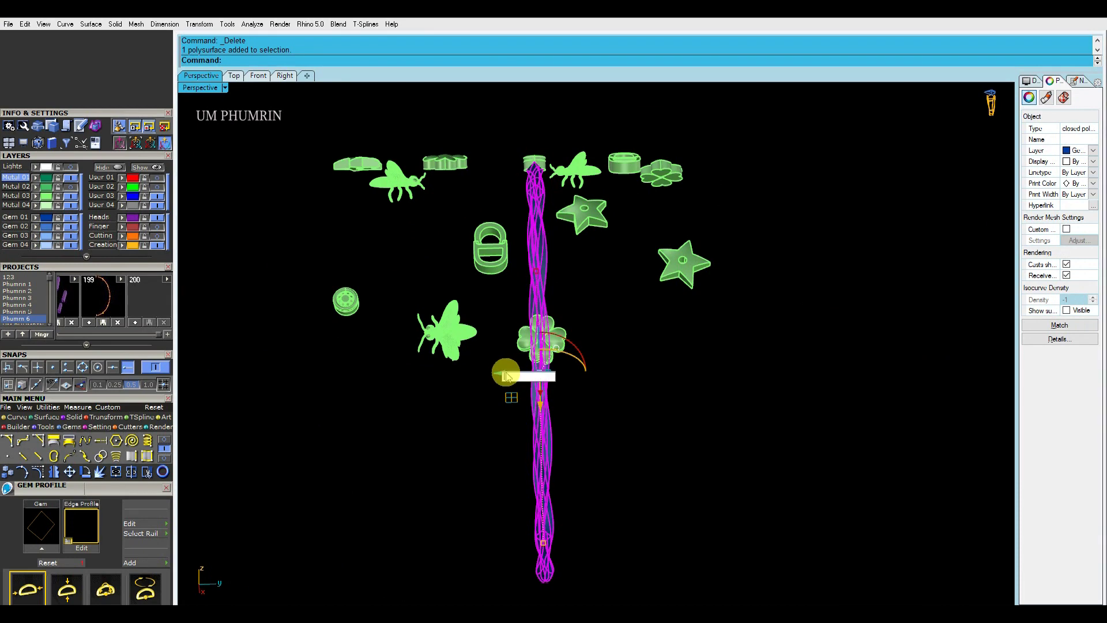
key(Return)
key(ctrl+z)
Step: Copy the ring downward in the top view at a spacing of 5 until there are five rows
click(538, 295)
right_drag(502, 374, 568, 418)
click(232, 75)
alt+click(470, 310)
text(5)
key(Return)
scroll(501, 341, up, 3)
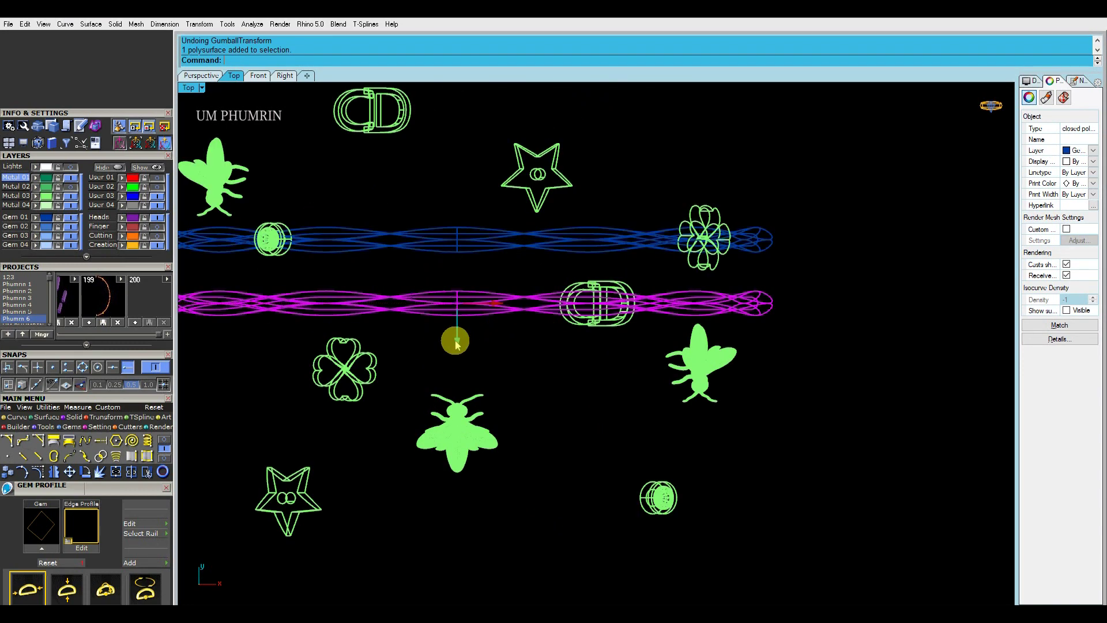
key(Return)
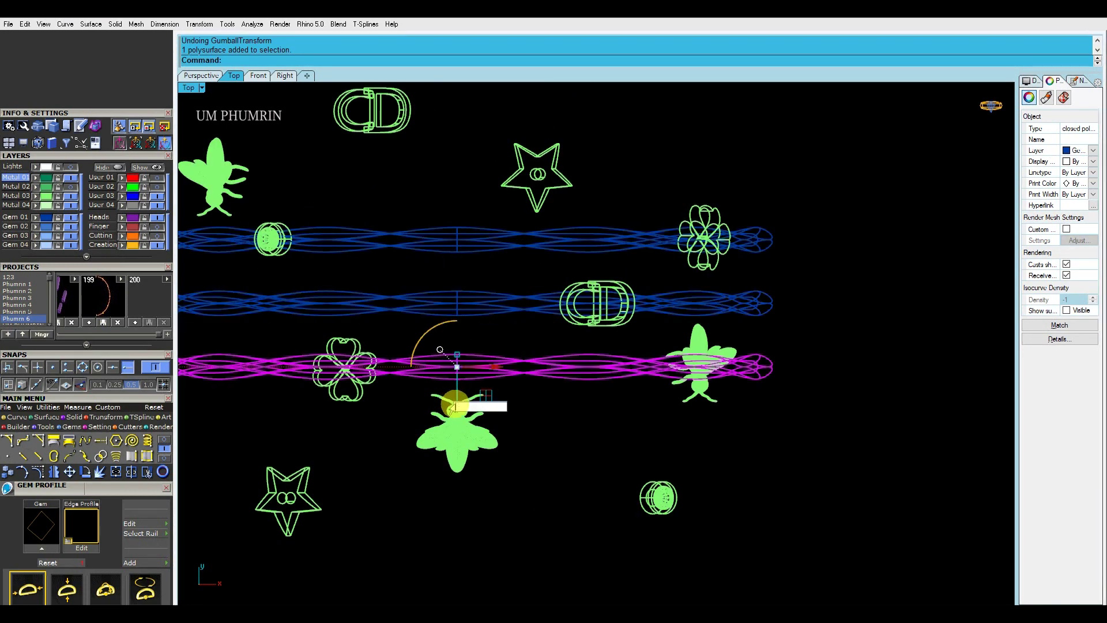
key(Return)
text(5.)
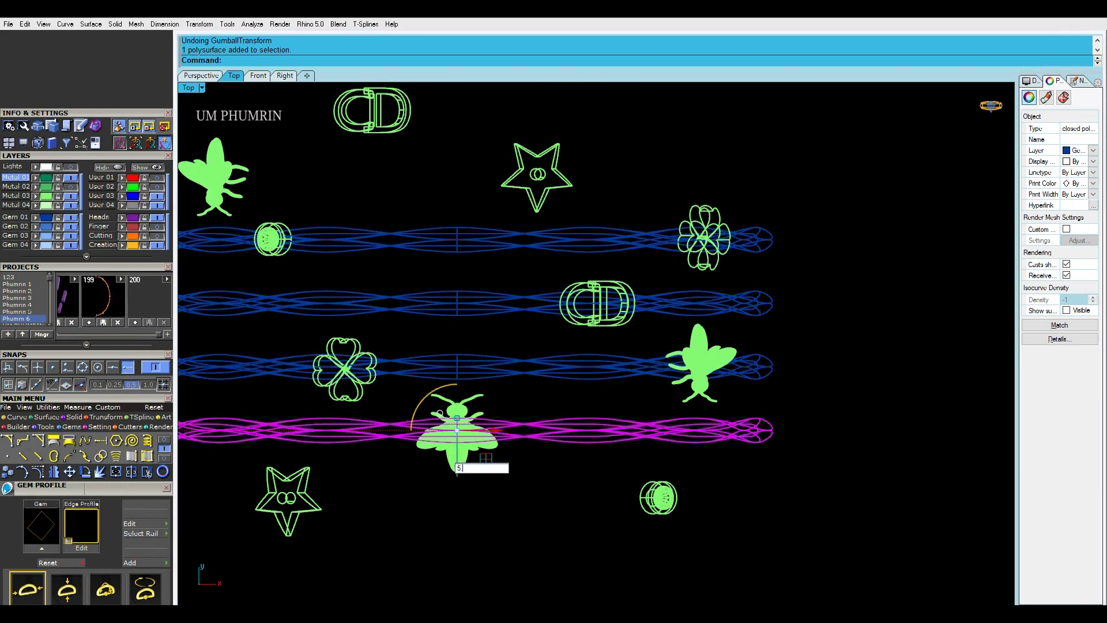
text(5)
key(Return)
Step: Try to mirror the selected rings across the X axis with copies
scroll(591, 362, down, 4)
click(768, 488)
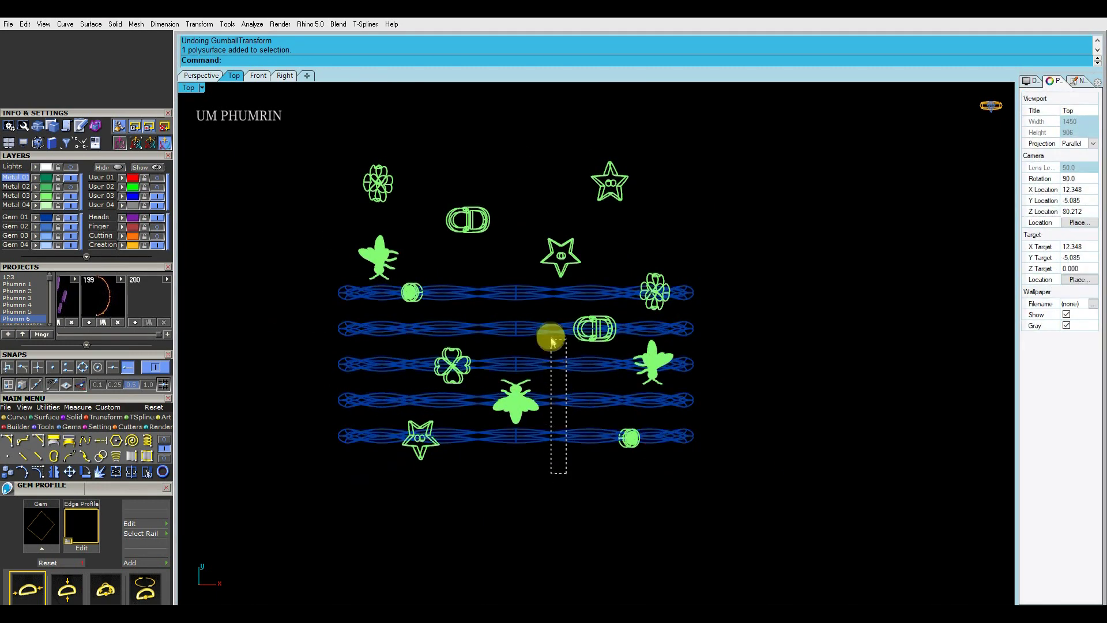
drag(554, 347, 552, 298)
key(alt+x)
click(770, 365)
scroll(733, 369, down, 3)
right_drag(713, 386, 676, 407)
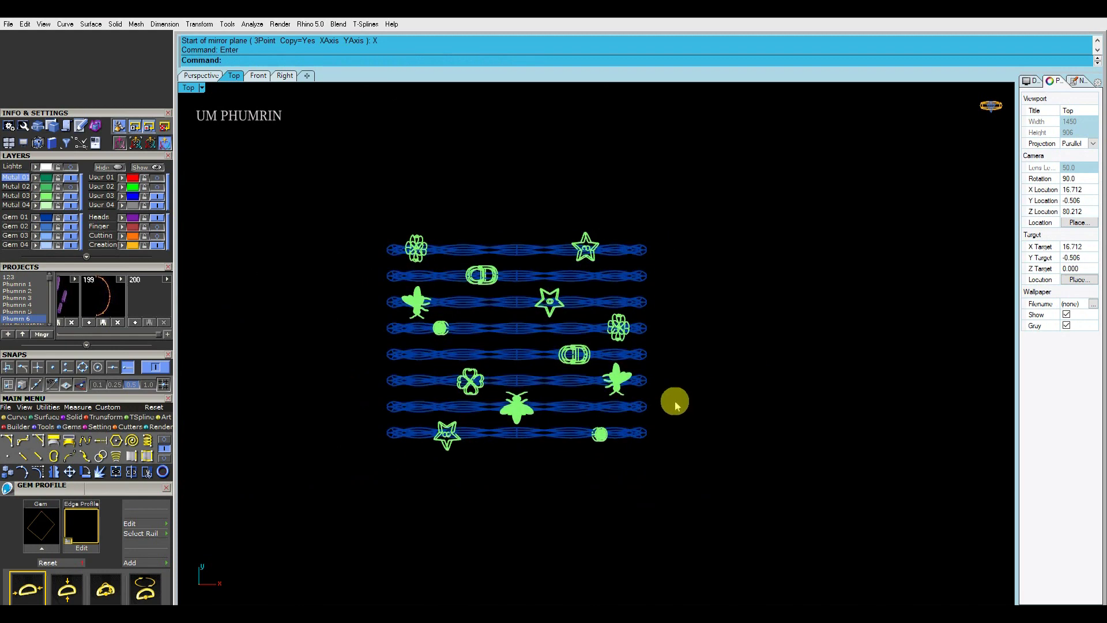
scroll(554, 351, up, 3)
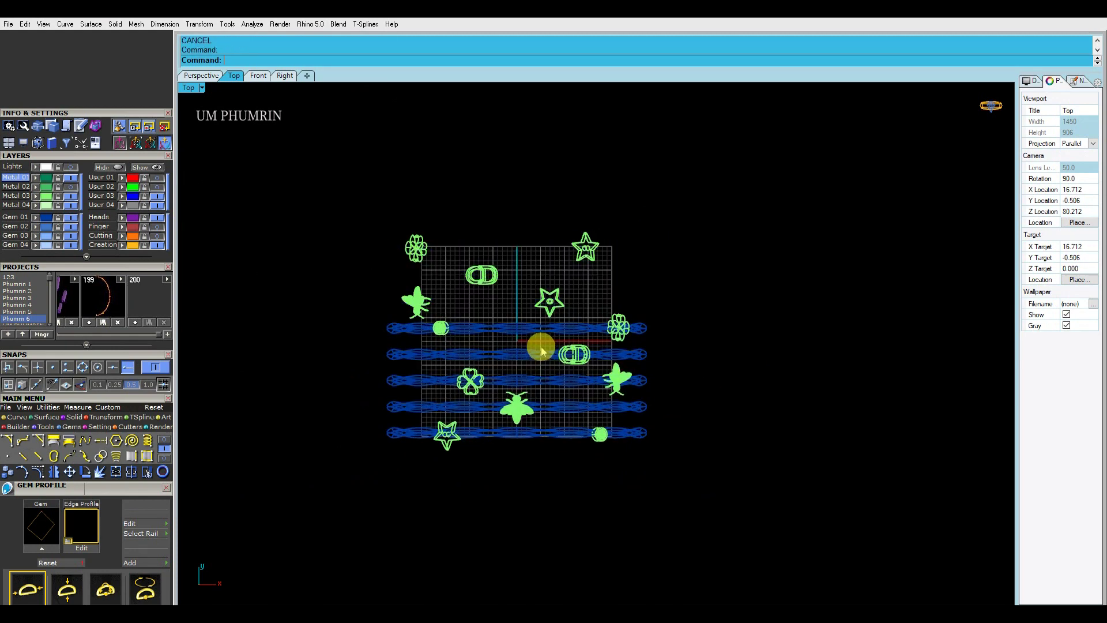
Step: Delete the topmost of the five rings, the one above the X axis
click(550, 327)
key(Delete)
drag(552, 430, 548, 481)
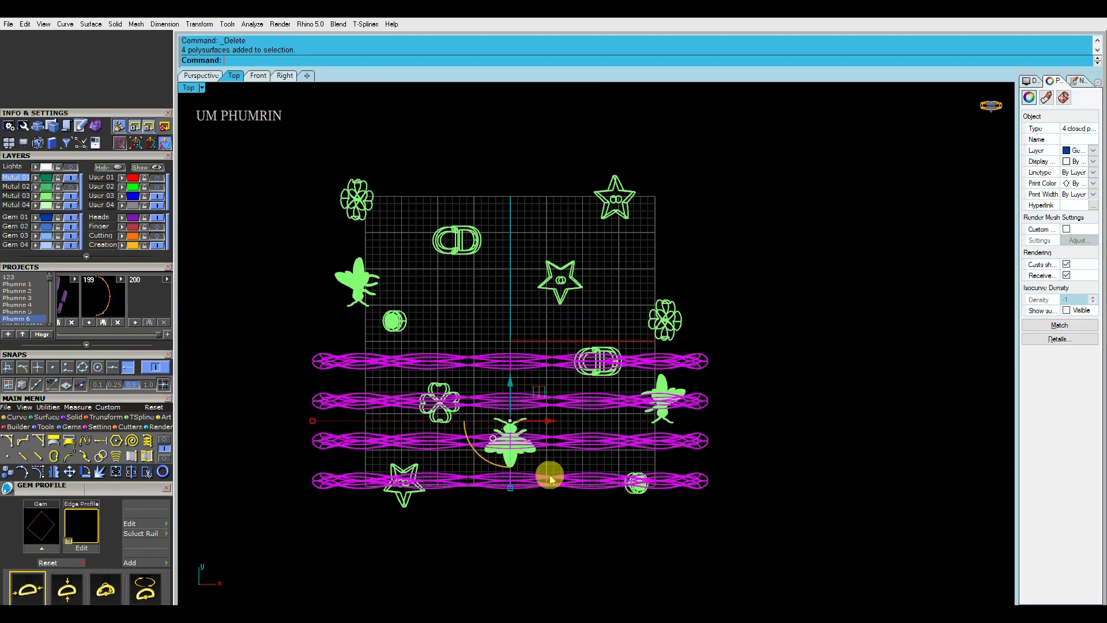
scroll(551, 455, up, 3)
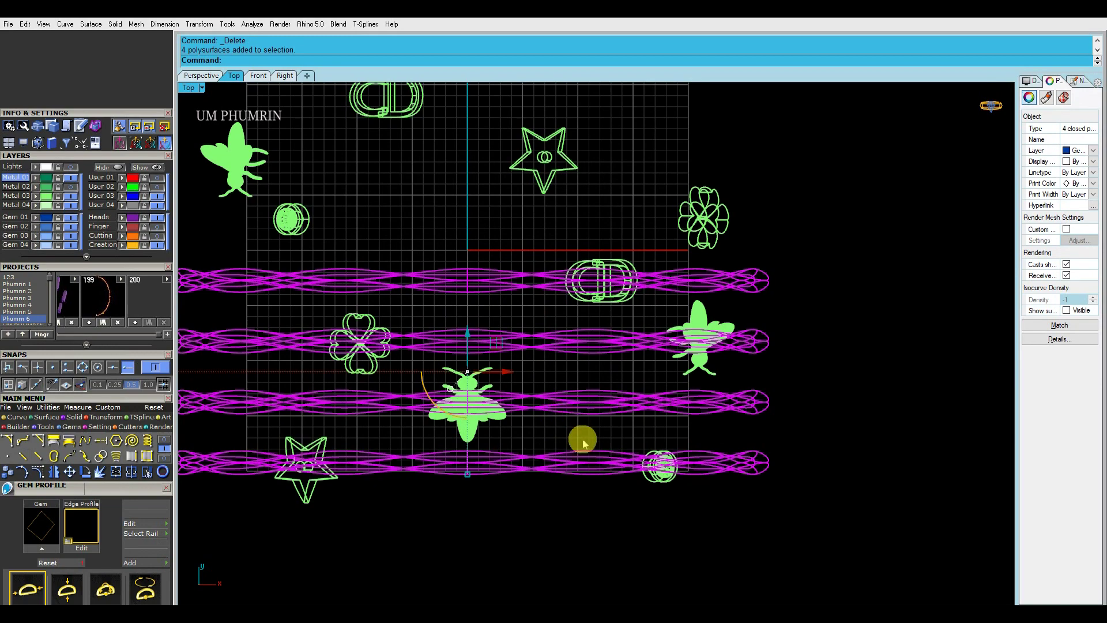
click(585, 443)
Step: Mirror the four remaining rings across the X axis to make eight rows
scroll(571, 450, down, 4)
scroll(555, 457, up, 8)
click(553, 451)
right_drag(552, 445, 553, 420)
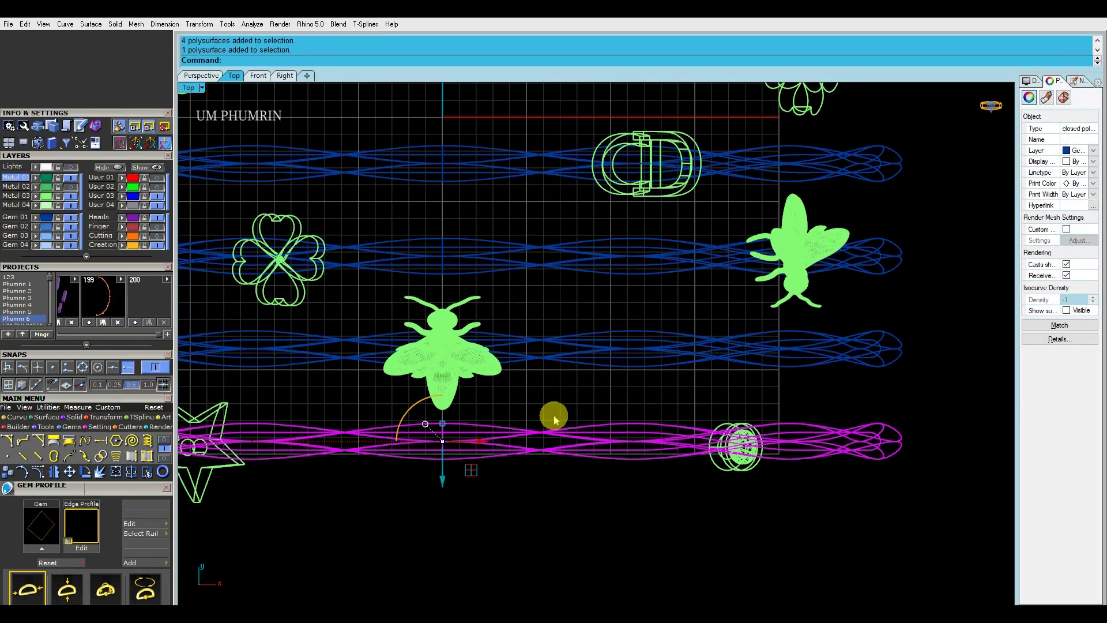
scroll(568, 418, down, 8)
drag(590, 495, 573, 341)
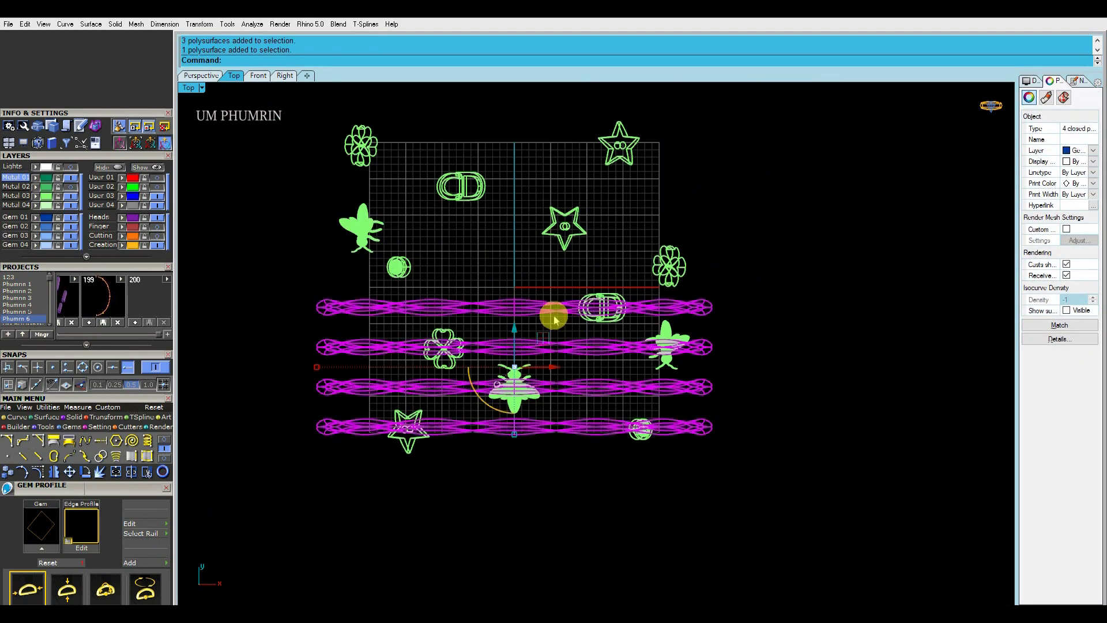
key(F6)
click(640, 365)
right_drag(639, 368, 637, 395)
scroll(609, 187, up, 2)
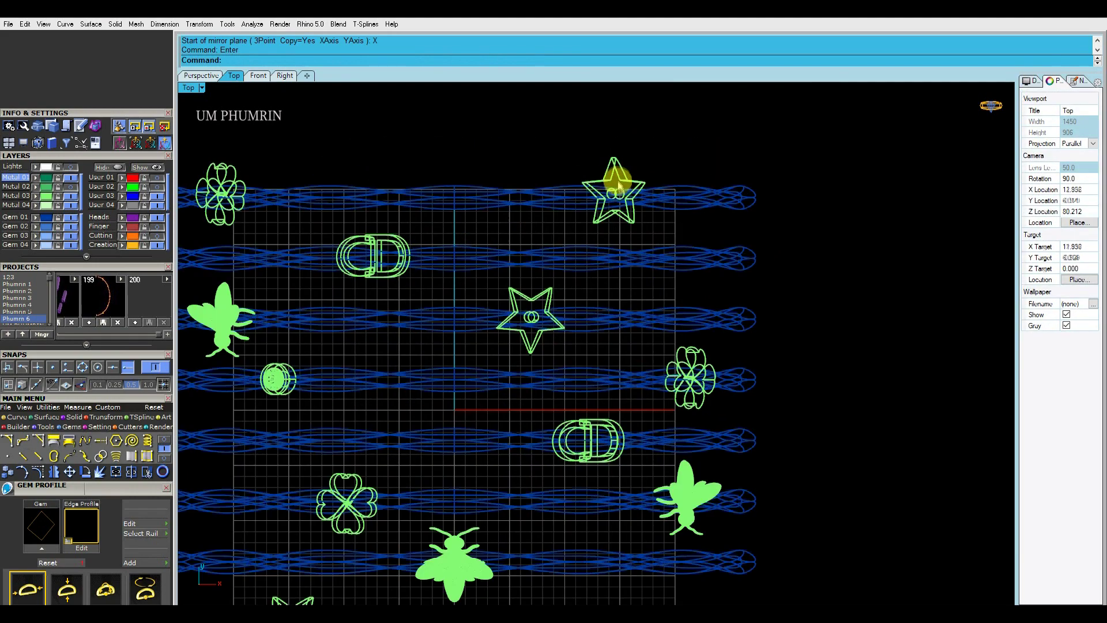
Step: Ungroup all objects and move the star charm on the top ring slightly down toward the ring's centre line
key(ctrl+a)
key(space)
click(607, 178)
scroll(616, 210, up, 4)
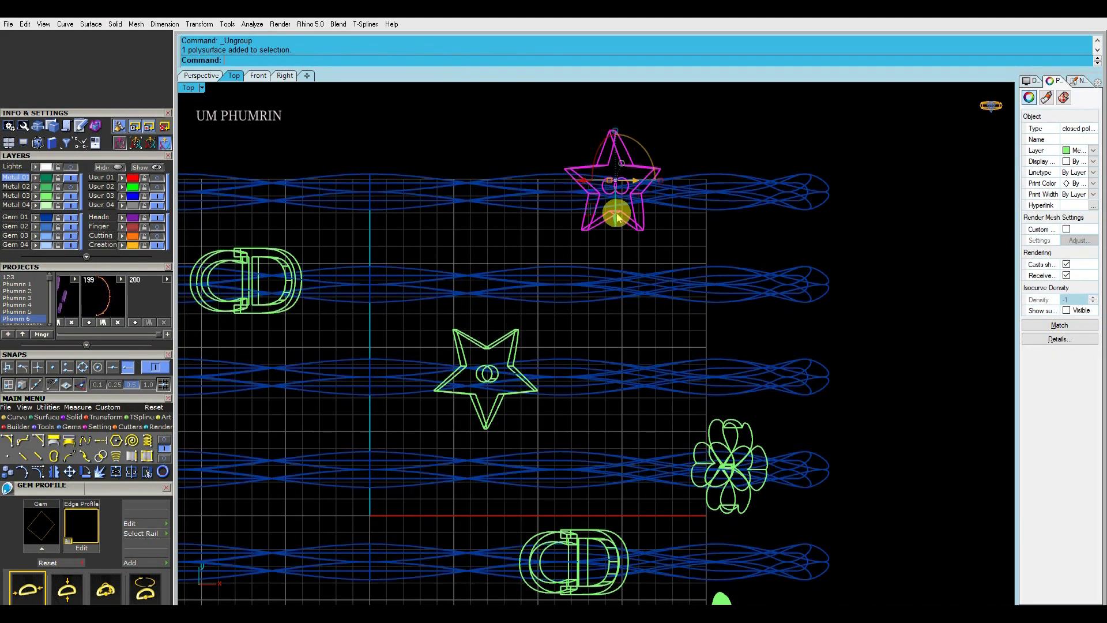
drag(616, 214, 621, 224)
scroll(621, 216, down, 5)
right_drag(621, 216, 727, 197)
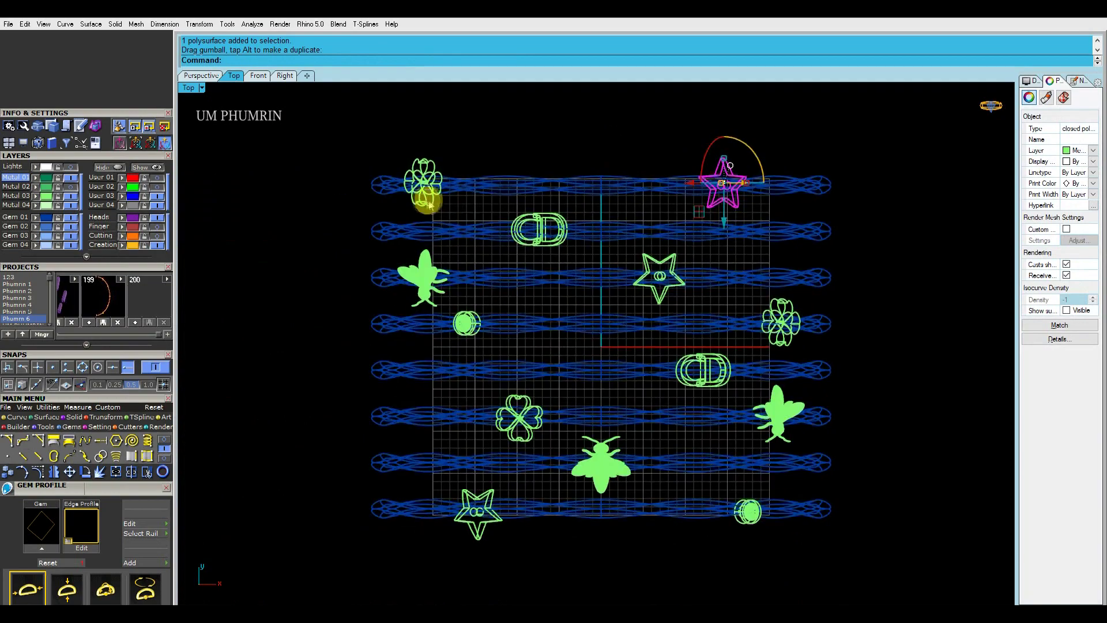
Step: Undo the star's move and shift the star and clover charms together onto the top ring's centre line
shift+click(718, 206)
key(ctrl+z)
scroll(717, 209, up, 4)
scroll(512, 172, up, 4)
drag(501, 134, 507, 142)
Step: Move the buckle charm in the second row down onto the centre line of its ring
scroll(533, 163, down, 10)
click(503, 220)
scroll(503, 219, up, 6)
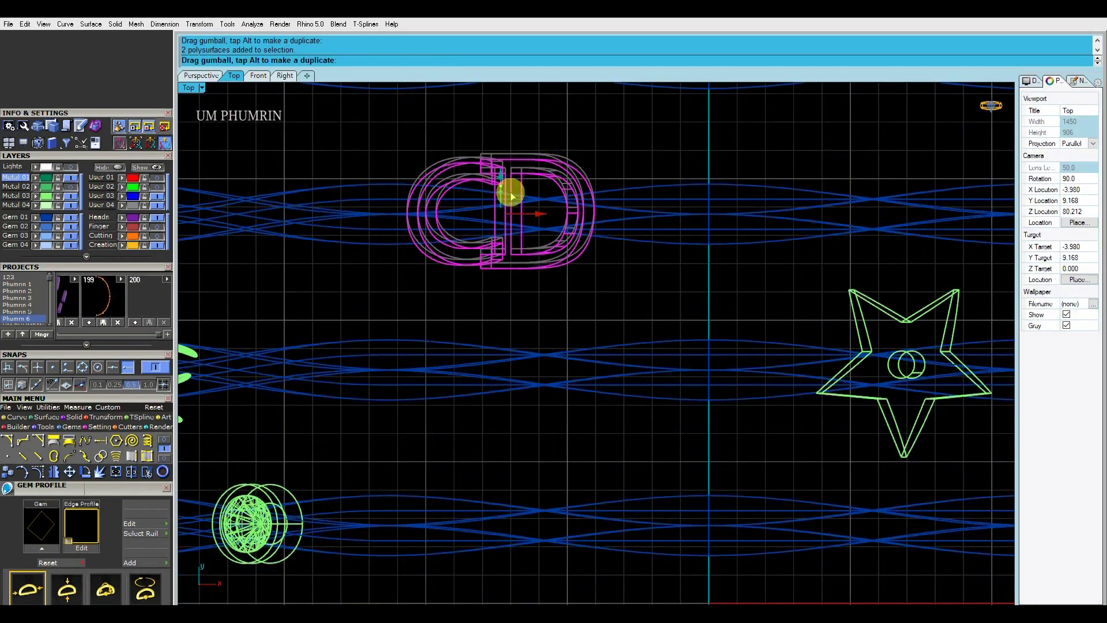
scroll(511, 196, down, 8)
Step: Move the star and bee charms in the third row together onto their ring's centre line
click(684, 264)
scroll(387, 266, up, 3)
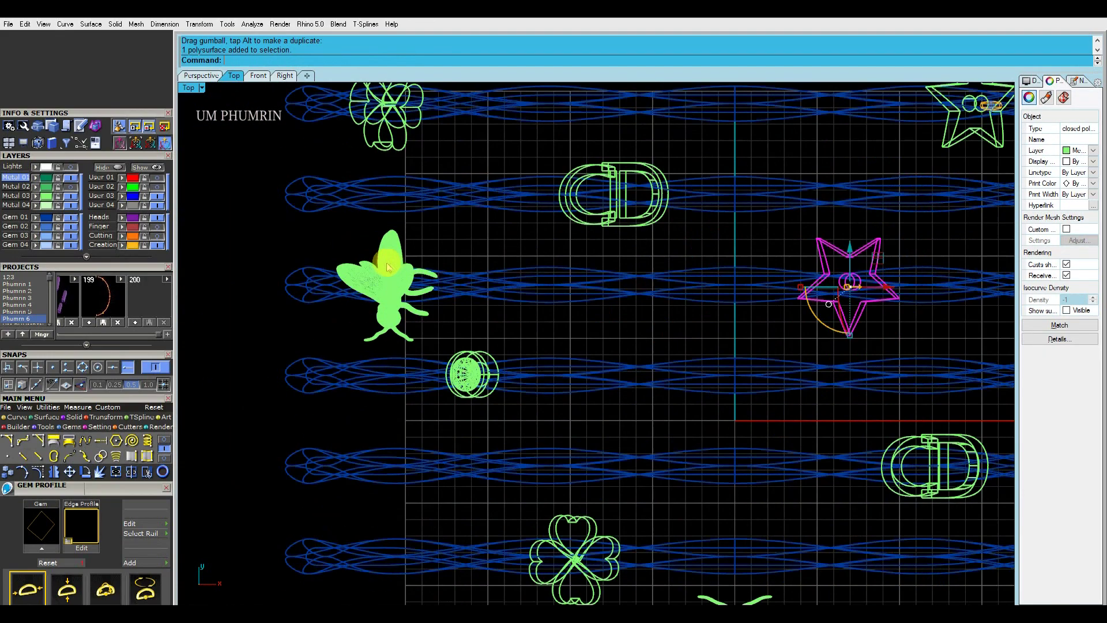
shift+click(387, 266)
scroll(559, 257, up, 3)
scroll(592, 280, down, 5)
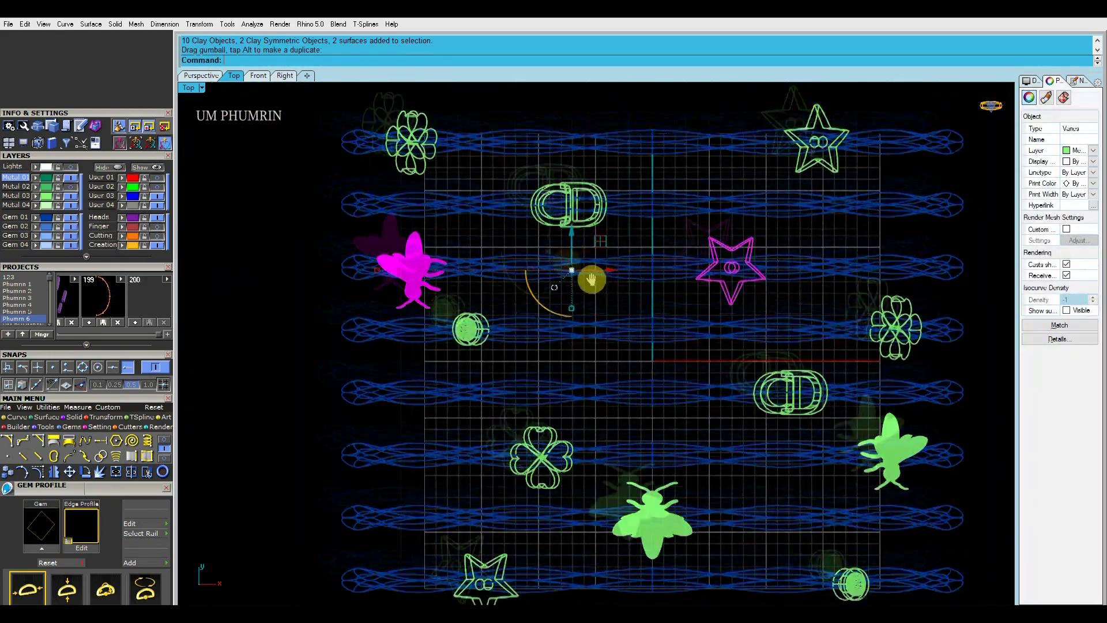
Step: Move the round charm and the clover in the fourth row down onto their ring's centre line
right_drag(591, 280, 550, 254)
click(432, 300)
shift+click(845, 282)
scroll(513, 300, up, 15)
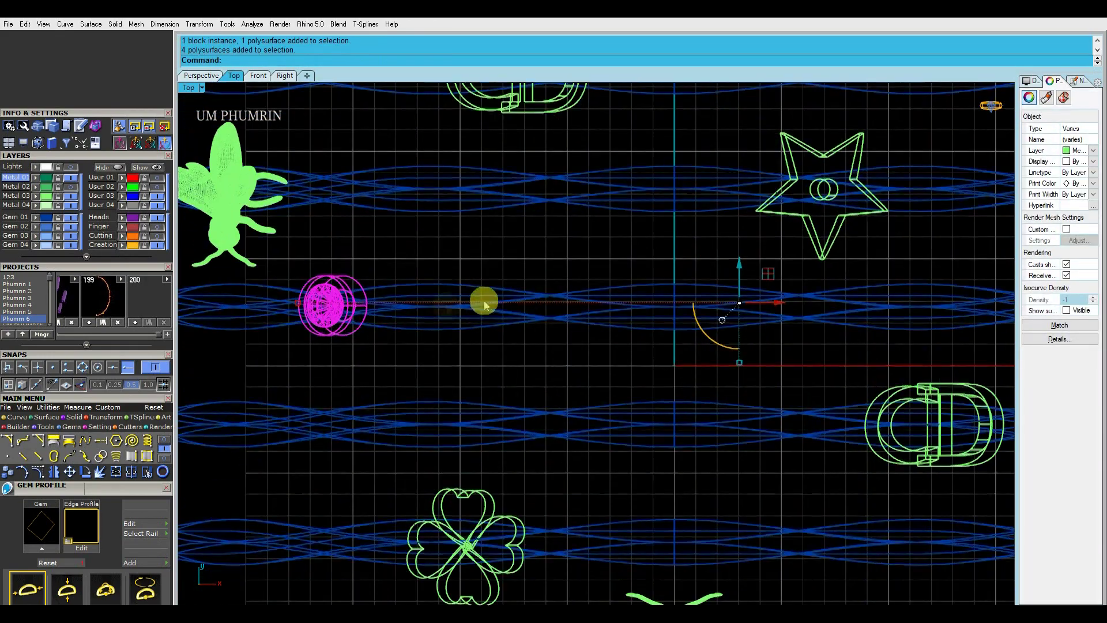
right_drag(361, 307, 474, 297)
drag(478, 297, 480, 309)
Step: Align the buckle charm in the fifth row with the centre line of its ring
scroll(532, 336, down, 18)
click(571, 335)
right_drag(628, 323, 491, 293)
scroll(621, 307, up, 5)
click(621, 307)
scroll(621, 312, up, 9)
scroll(583, 306, down, 8)
click(551, 344)
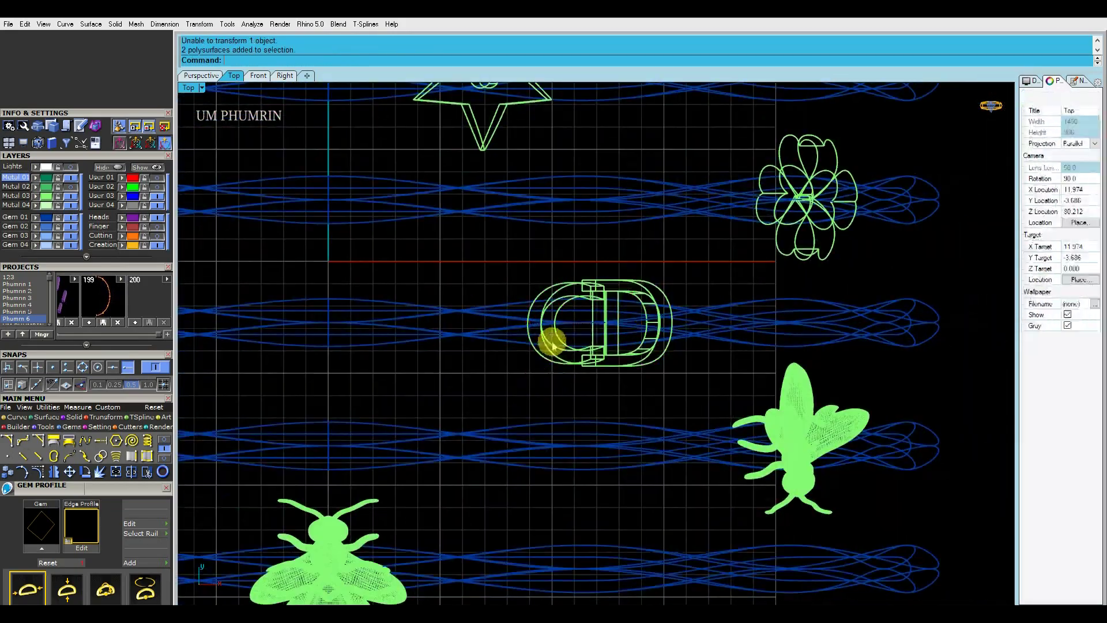
Step: Move the clover and the bee in the sixth row together onto their ring's centre line
scroll(554, 340, down, 8)
right_drag(675, 343, 696, 306)
scroll(386, 305, up, 4)
click(380, 299)
shift+click(812, 296)
scroll(621, 317, up, 4)
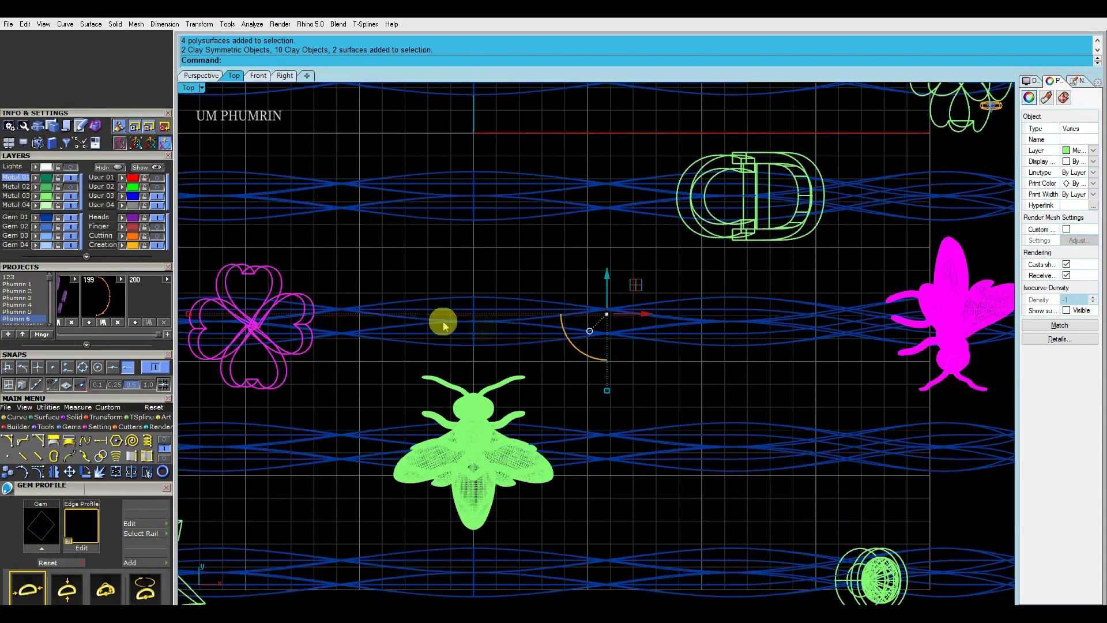
scroll(388, 334, up, 15)
scroll(398, 340, down, 2)
drag(391, 328, 393, 326)
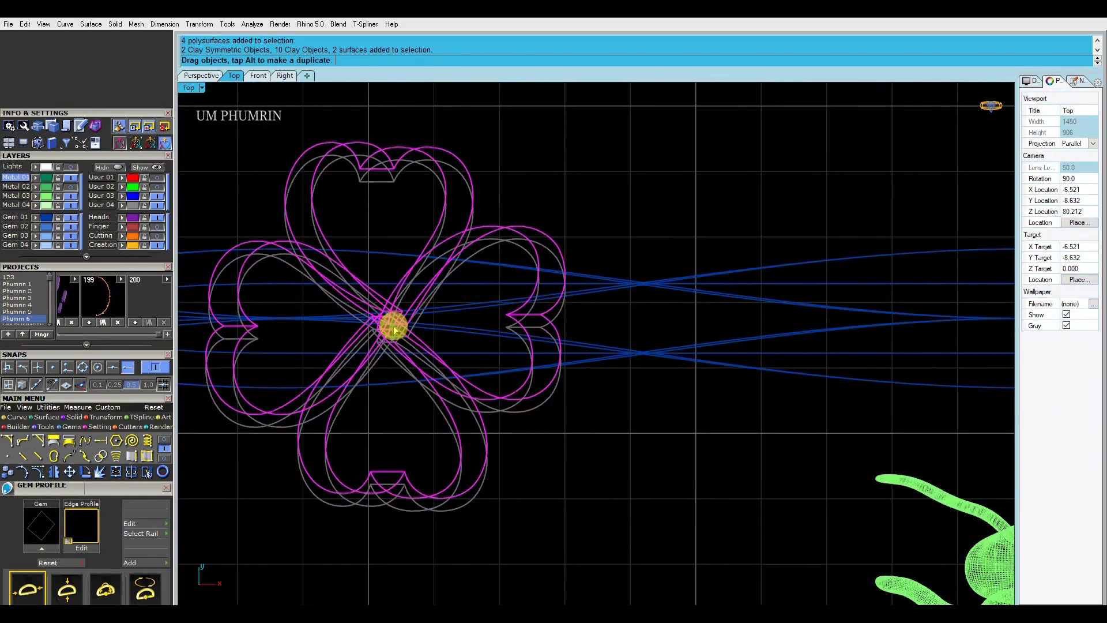
scroll(397, 328, down, 10)
Step: Move the bee charm in the seventh row onto the centre line of its ring
click(535, 367)
scroll(539, 385, down, 3)
right_drag(594, 386, 503, 326)
click(506, 330)
scroll(510, 345, up, 6)
drag(512, 342, 656, 316)
click(657, 316)
Step: Move the star and the round charm in the eighth row together onto their ring's centre line
scroll(657, 316, down, 7)
right_drag(801, 384, 698, 351)
click(711, 374)
shift+click(260, 407)
scroll(492, 381, up, 2)
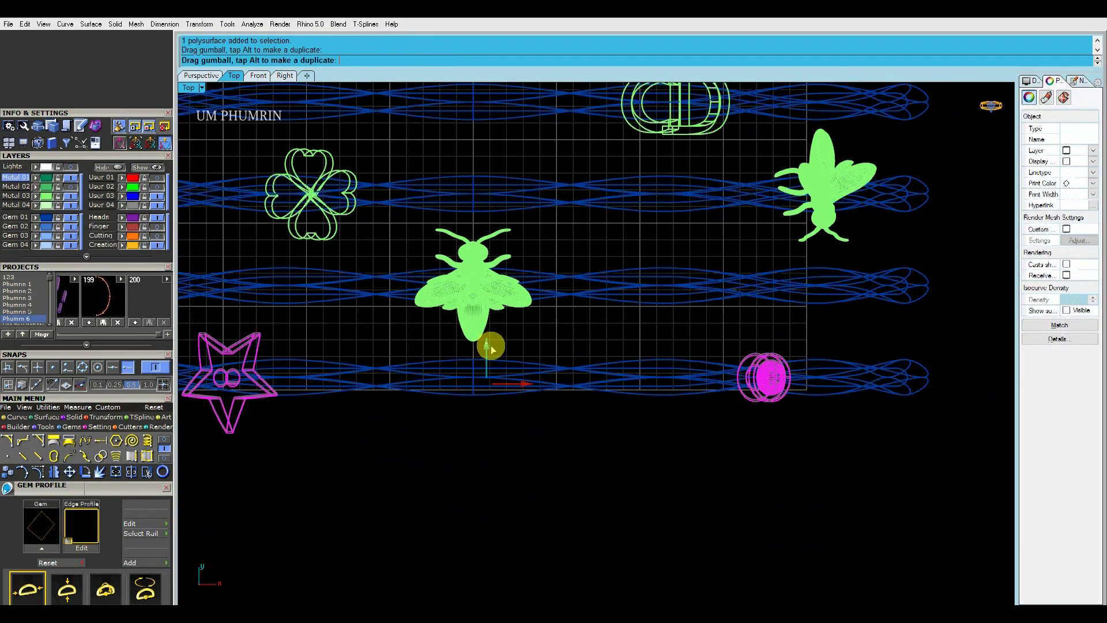
drag(492, 350, 492, 349)
click(557, 336)
Step: Working in the front view, lower the bee charm at the crown of the rings onto the ring surface
scroll(557, 336, down, 10)
click(212, 76)
scroll(628, 274, up, 3)
right_drag(724, 321, 725, 307)
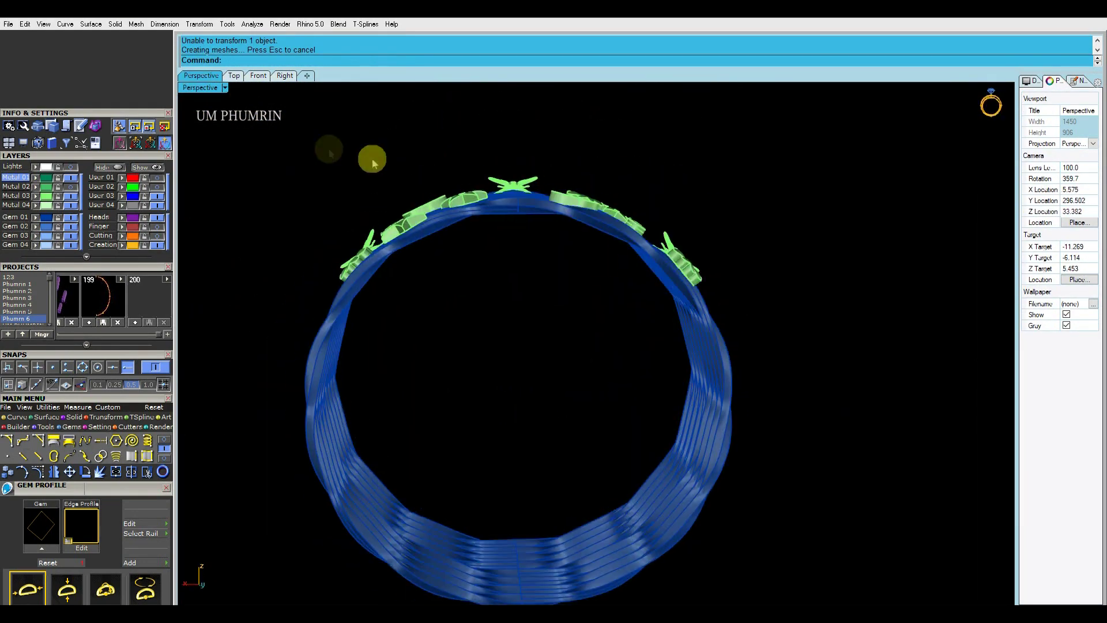
click(258, 77)
scroll(480, 167, up, 4)
click(500, 196)
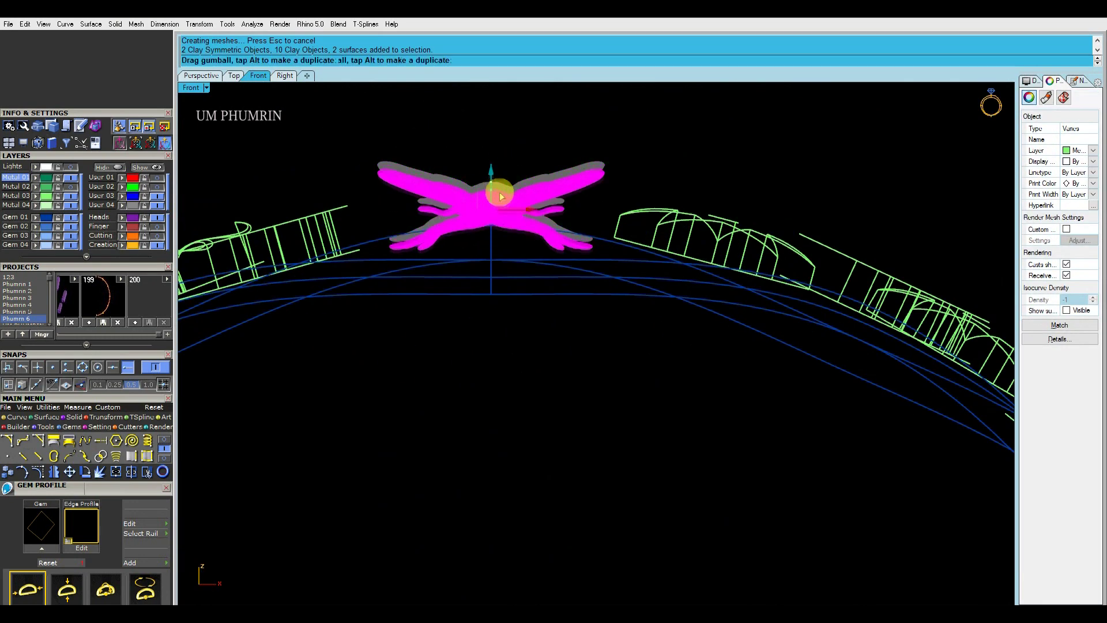
click(548, 170)
Step: Lower the charms just to the right of the crown bee so they sit on the ring surface
scroll(548, 169, down, 5)
right_drag(643, 207, 571, 168)
scroll(584, 168, up, 4)
click(586, 170)
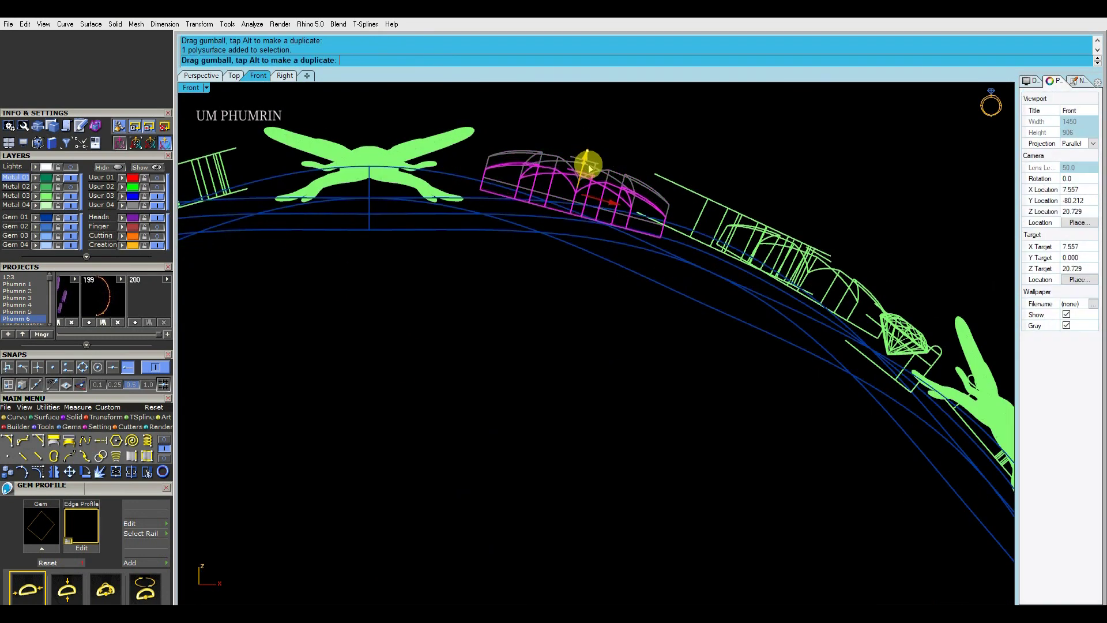
right_drag(657, 149, 458, 149)
drag(639, 186, 588, 248)
click(731, 273)
Step: Shift the remaining charms farther down the right side inward against the rings
right_drag(736, 277, 640, 232)
drag(641, 245, 627, 283)
click(696, 356)
drag(738, 374, 715, 383)
right_drag(717, 367, 690, 334)
drag(712, 320, 700, 332)
click(732, 270)
Step: Lower the two groups of charms left of the crown bee onto the ring surface
scroll(663, 242, down, 12)
scroll(470, 199, up, 10)
drag(502, 169, 480, 216)
scroll(480, 217, up, 4)
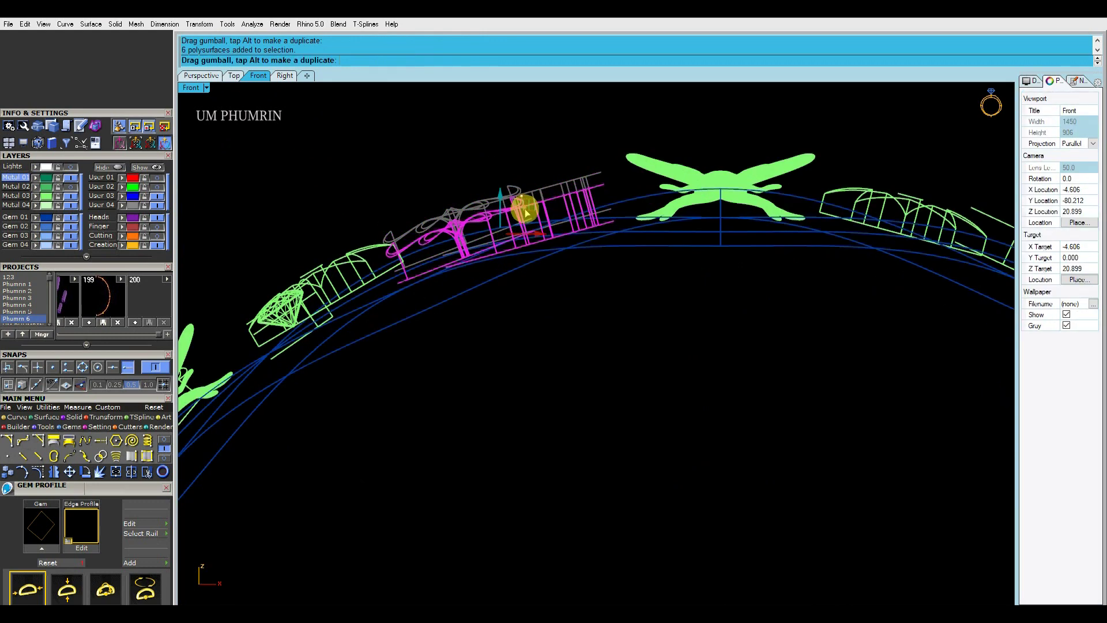
right_drag(386, 218, 462, 208)
drag(417, 206, 359, 282)
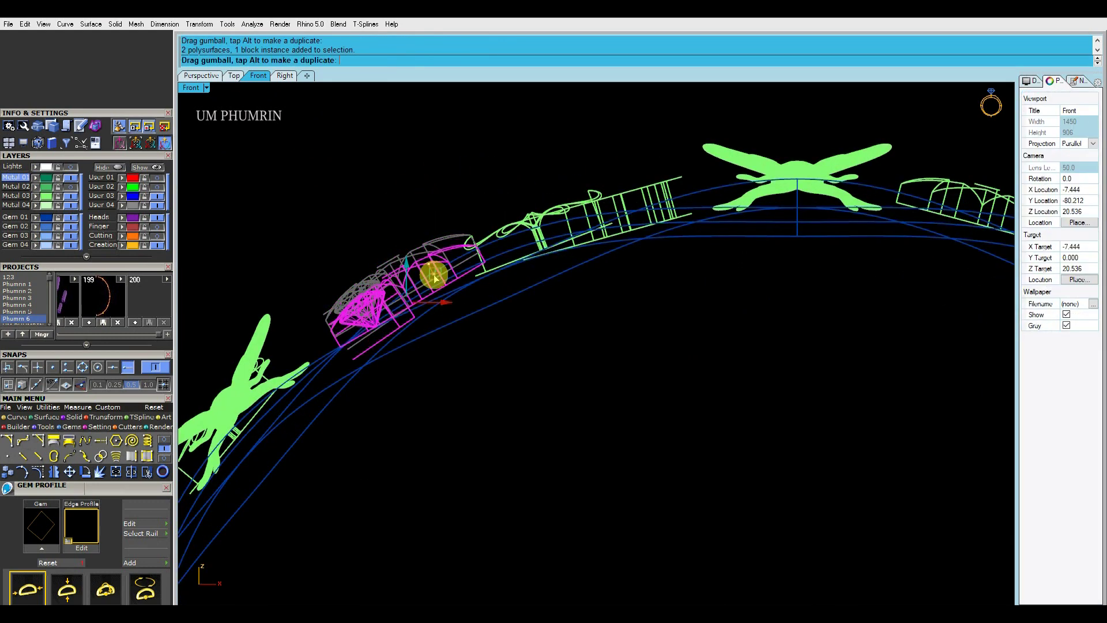
drag(434, 277, 433, 276)
Step: Shift the group with the bee farthest down the left side inward against the rings
scroll(415, 260, down, 3)
scroll(292, 306, up, 5)
click(292, 307)
scroll(346, 291, up, 3)
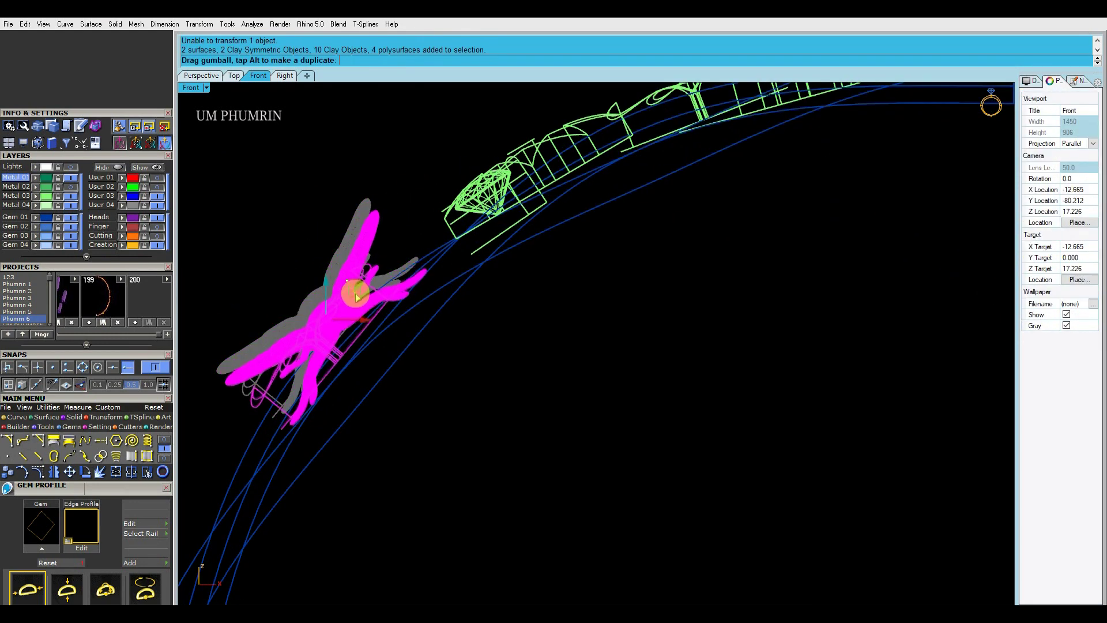
click(277, 190)
Step: Align the buckle charm's gumball with the charm's tilt, check how the charms sit on the rings, and save the file
click(201, 75)
mouse_move(450, 182)
right_down()
mouse_move(526, 289)
mouse_move(503, 254)
right_up()
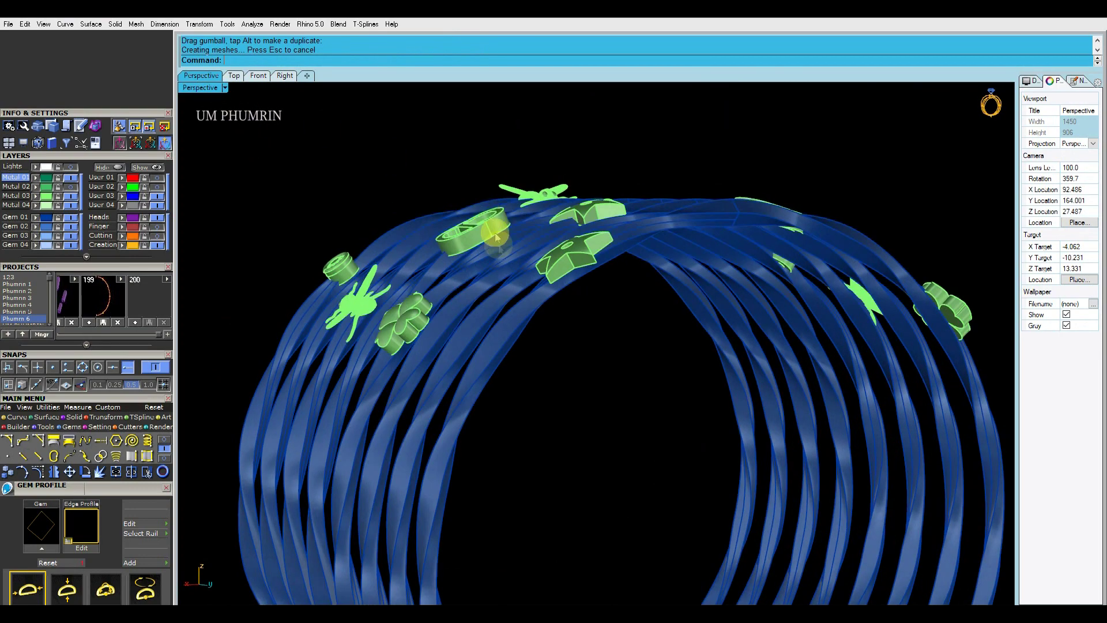
click(503, 254)
scroll(503, 253, up, 3)
right_drag(424, 278, 446, 281)
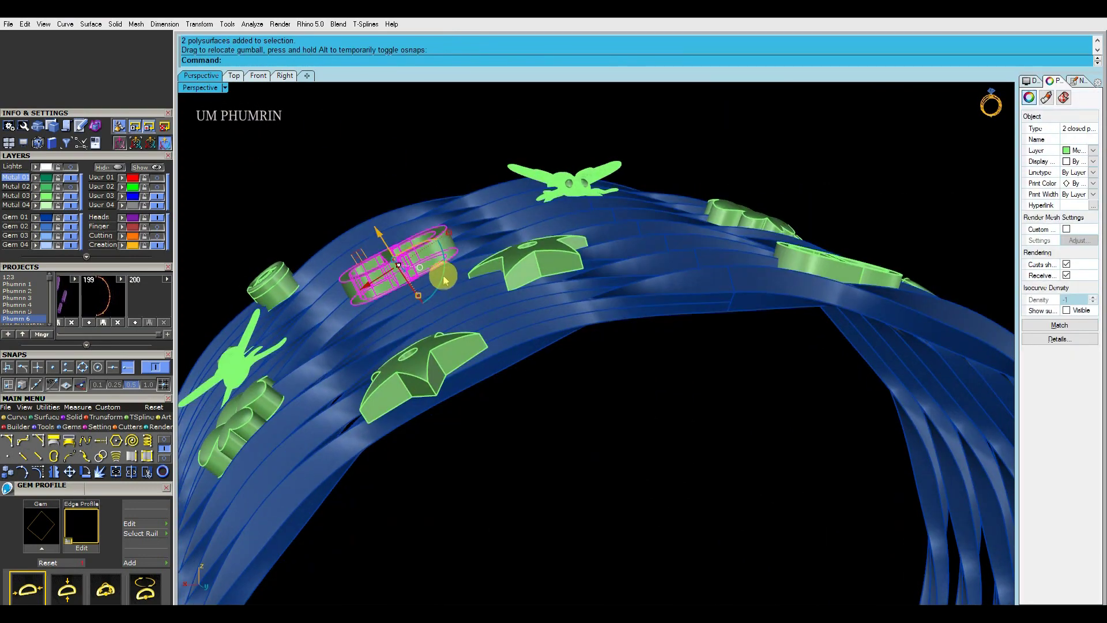
right_drag(384, 236, 517, 310)
right_drag(338, 248, 482, 327)
scroll(483, 328, up, 6)
scroll(539, 329, down, 4)
right_drag(549, 331, 293, 278)
right_drag(524, 350, 539, 260)
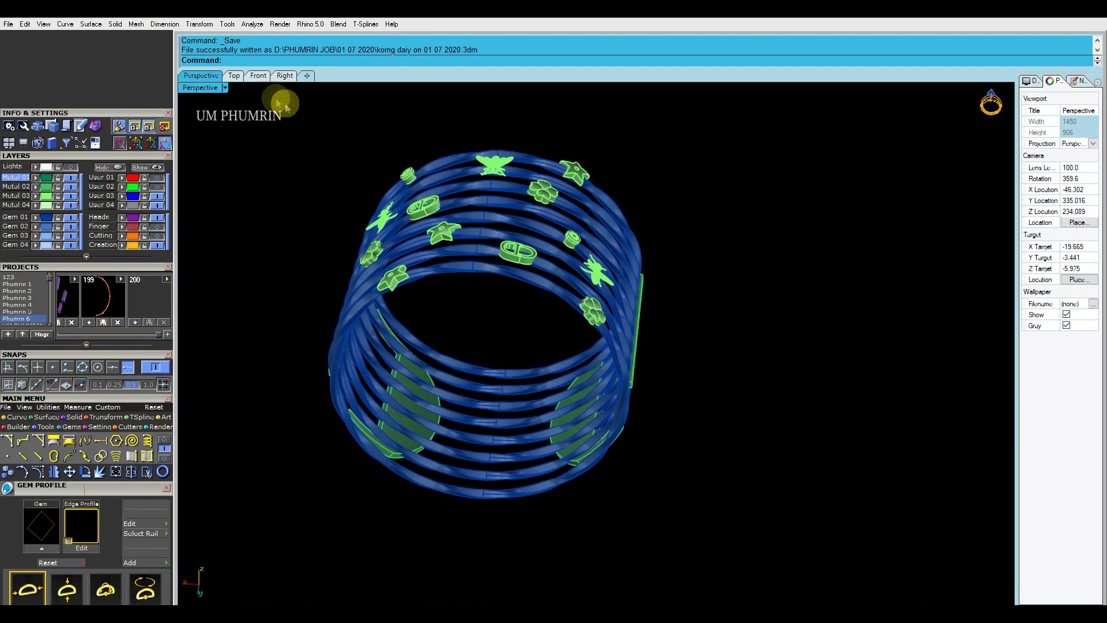
Step: Reposition the curved plate on the lower right of the rings with the Gem Positioner so it follows the finger circle
click(257, 76)
scroll(507, 314, down, 8)
scroll(515, 364, up, 7)
click(523, 327)
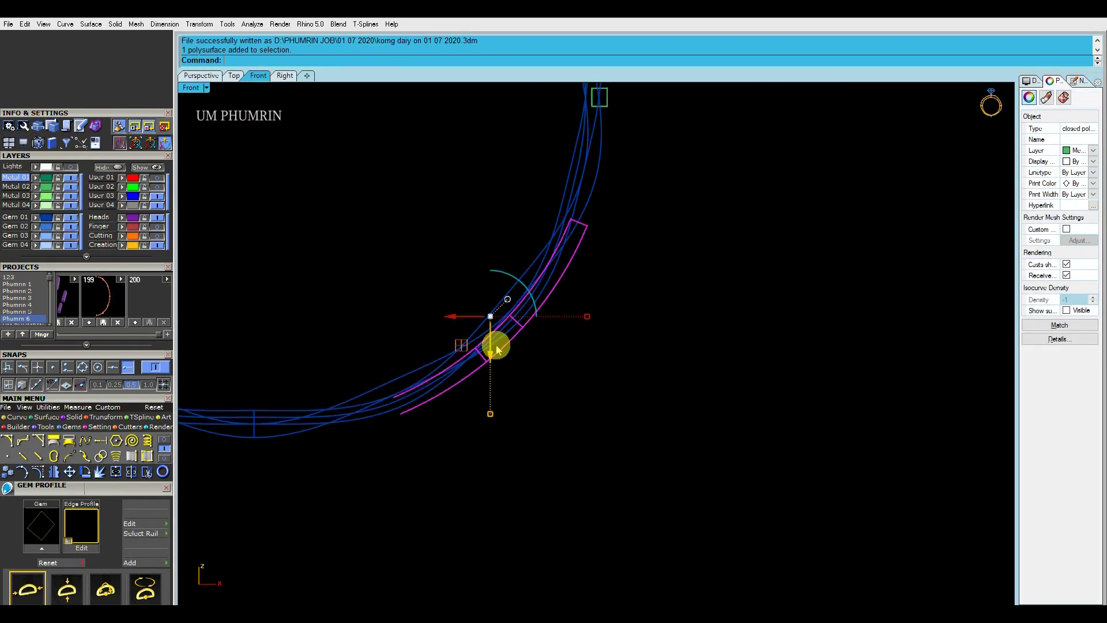
key(Return)
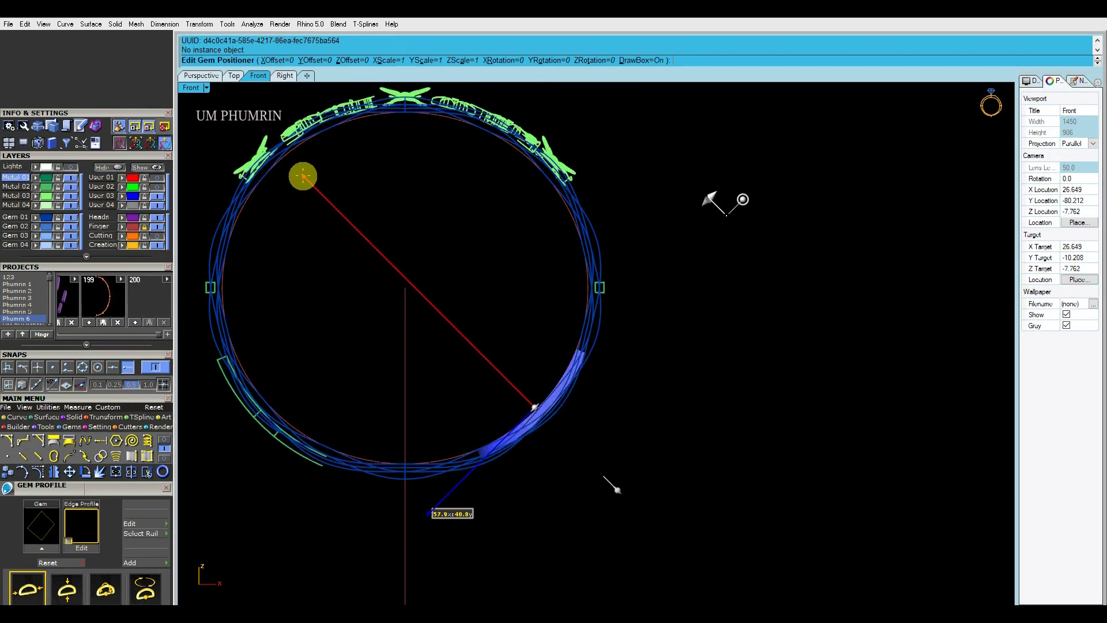
Step: Delete the lower-left curved plate and mirror the repositioned lower-right plate in its place
right_drag(402, 400, 519, 305)
scroll(519, 306, up, 2)
click(369, 353)
key(Delete)
click(686, 349)
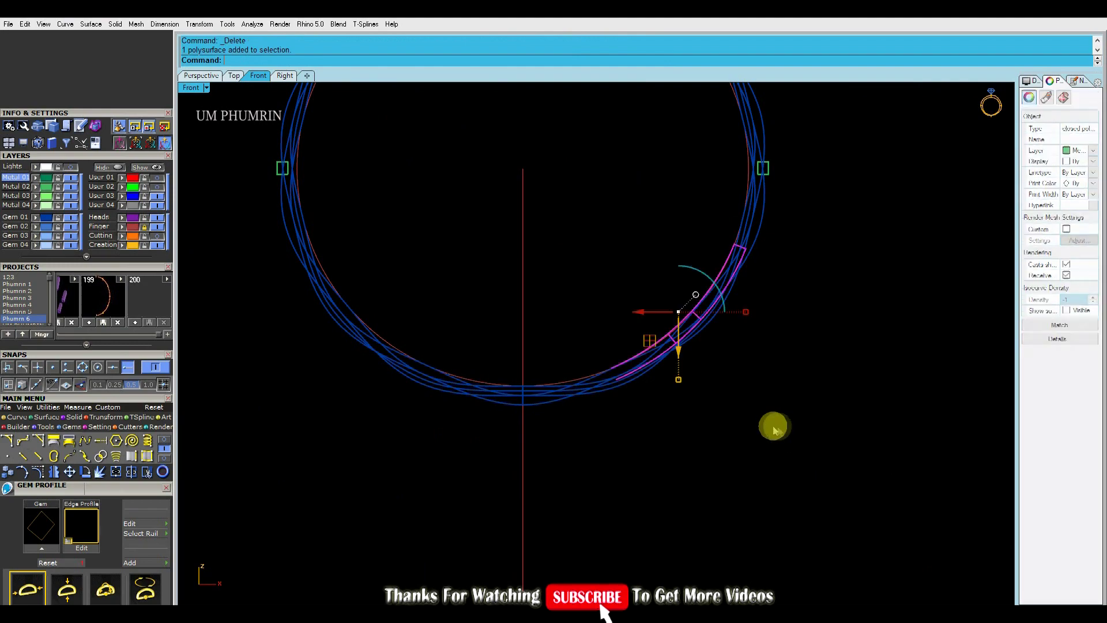
scroll(771, 432, down, 5)
key(F6)
Step: Apply Cage Edit to the eight rings in the right view with 3 × 3 × 4 points and a Global region
click(201, 75)
scroll(618, 366, up, 3)
mouse_move(618, 366)
right_down()
mouse_move(685, 346)
mouse_move(545, 466)
right_up()
click(545, 466)
shift+click(539, 444)
shift+drag(519, 518, 494, 292)
click(284, 76)
scroll(510, 369, down, 4)
scroll(451, 320, up, 8)
right_drag(452, 319, 438, 364)
click(102, 417)
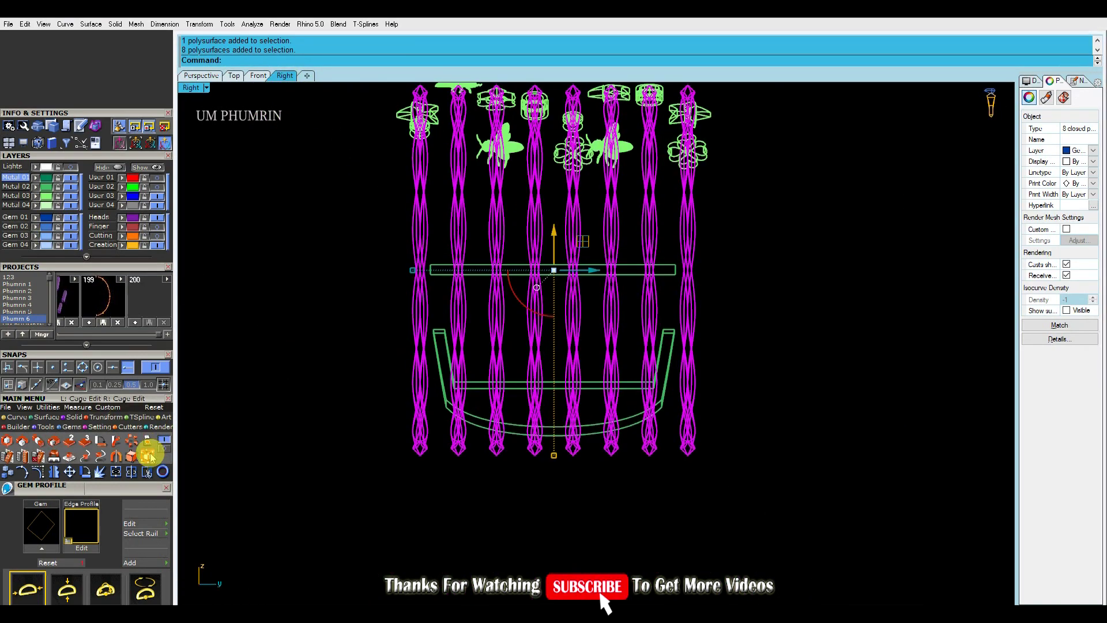
click(148, 456)
click(285, 50)
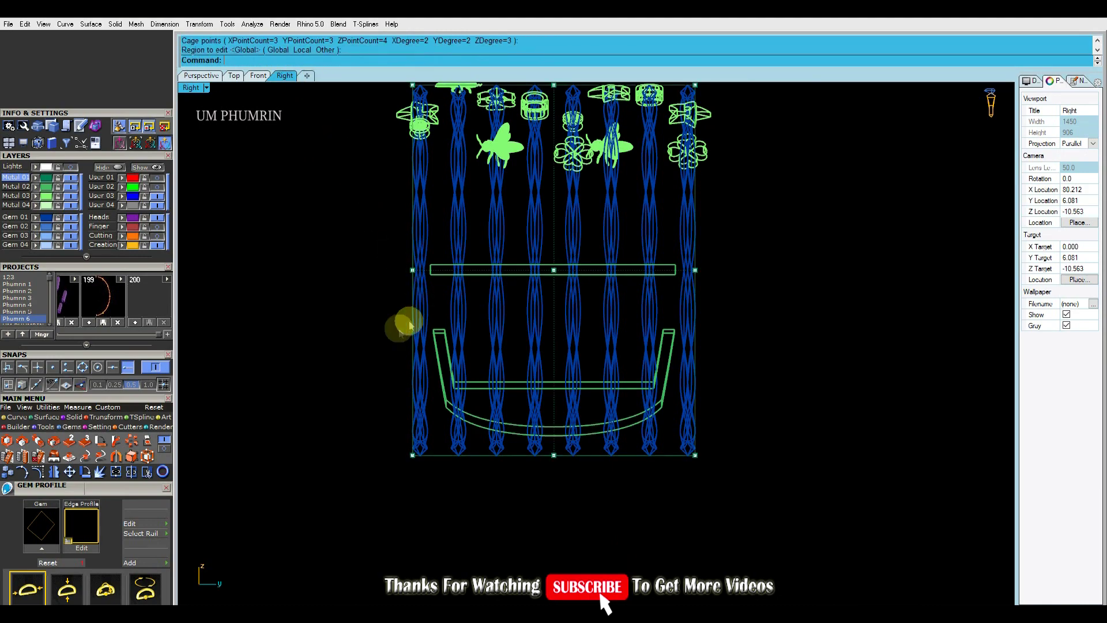
Step: Scale the cage's control points at the bottom and mid-height of the rings across the rings' width
scroll(452, 432, up, 4)
drag(388, 470, 455, 461)
scroll(461, 355, down, 2)
right_drag(462, 346, 461, 383)
drag(341, 255, 829, 321)
ctrl+drag(515, 313, 485, 253)
drag(396, 273, 402, 274)
Step: Readjust the cage's bottom row of control points and delete the cage
scroll(409, 281, down, 5)
drag(401, 390, 622, 468)
scroll(466, 424, up, 6)
drag(406, 416, 400, 413)
scroll(575, 455, down, 3)
click(542, 423)
key(Delete)
Step: Delete the mirrored curved plate on the lower left of the rings
mouse_move(526, 243)
right_down()
mouse_move(600, 329)
mouse_move(618, 304)
mouse_move(655, 346)
right_up()
click(655, 346)
key(ctrl+F2)
scroll(404, 254, up, 3)
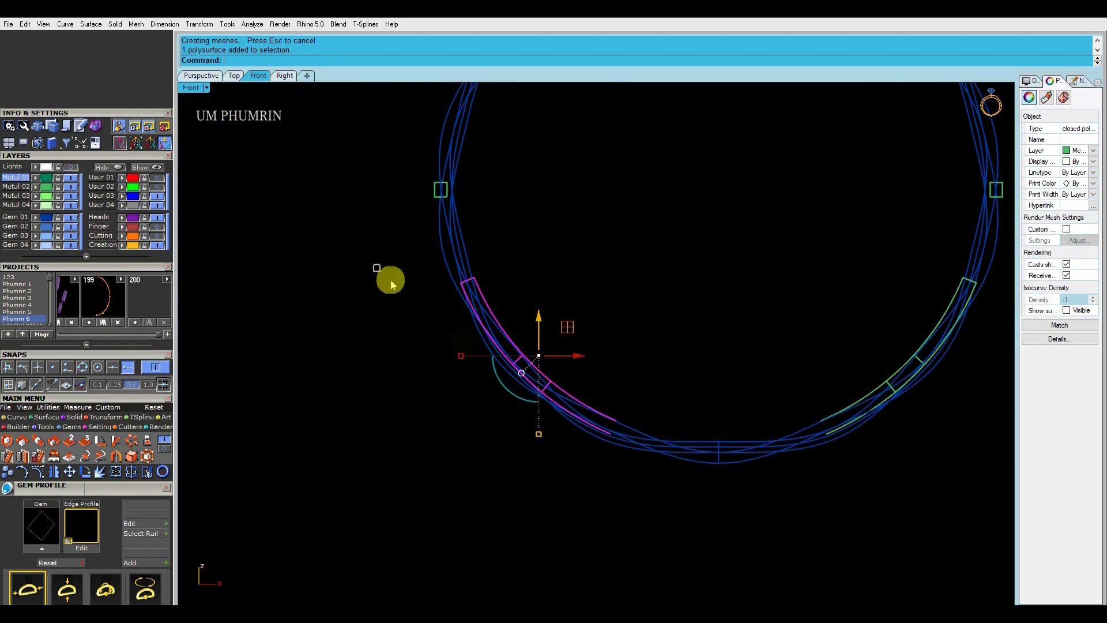
key(Delete)
Step: Duplicate the straight edge of the remaining curved plate as a curve
click(205, 77)
mouse_move(480, 199)
right_down()
mouse_move(687, 368)
mouse_move(477, 326)
right_up()
key(ctrl+alt+s)
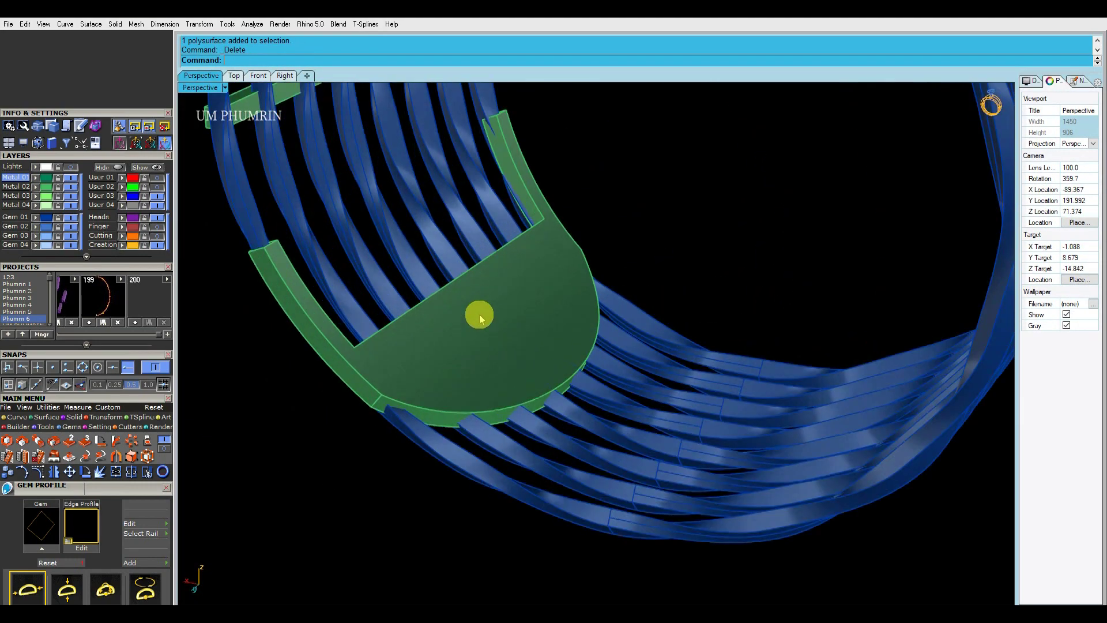
scroll(476, 316, up, 1)
key(ctrl+d)
click(445, 286)
key(Return)
Step: Loft a surface between copies of the edge curve on both sides of the rings, and delete the curves
right_drag(446, 287, 512, 225)
right_drag(535, 282, 609, 293)
drag(406, 318, 421, 304)
drag(421, 305, 366, 346)
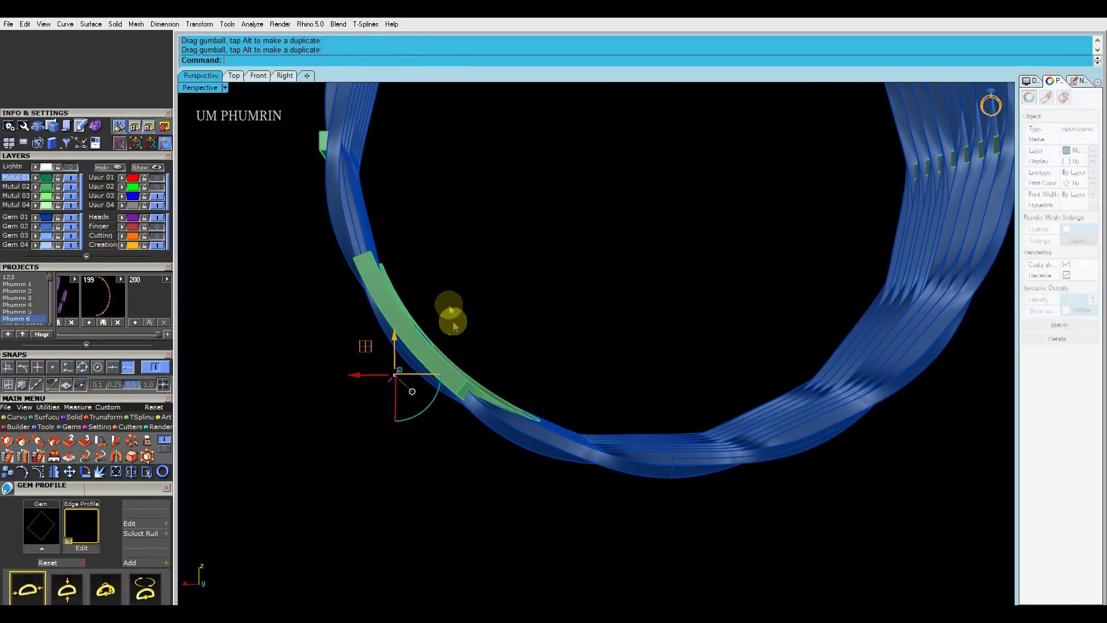
shift+click(454, 330)
right_drag(539, 349, 553, 373)
key(ctrl+l)
key(Return)
key(Delete)
Step: Offset the lofted surface into a thin solid slab and shift it to the cut position across the plate
click(474, 302)
text(O)
right_drag(529, 304, 401, 371)
text(3)
key(Return)
key(Return)
drag(403, 372, 428, 382)
Step: Mirror the cutting slab to the opposite side of the rings
click(590, 362)
right_drag(590, 362, 525, 412)
click(470, 381)
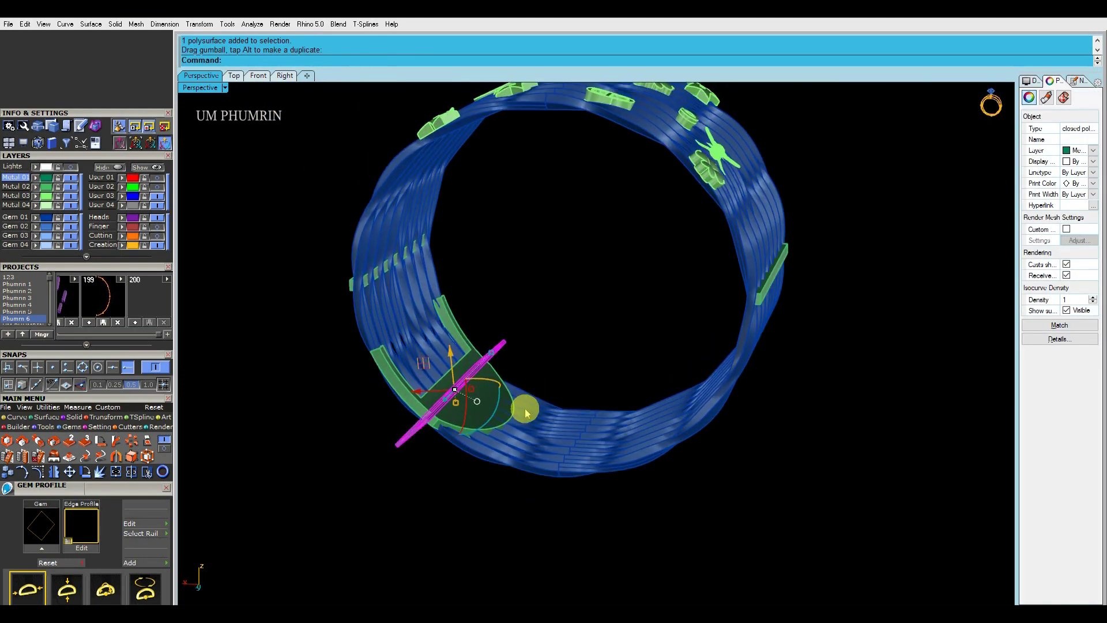
drag(596, 403, 596, 404)
right_drag(596, 405, 576, 413)
Step: Subtract both slabs from the eight rings with Boolean Difference and delete the bottom ring segments between the cuts
click(424, 409)
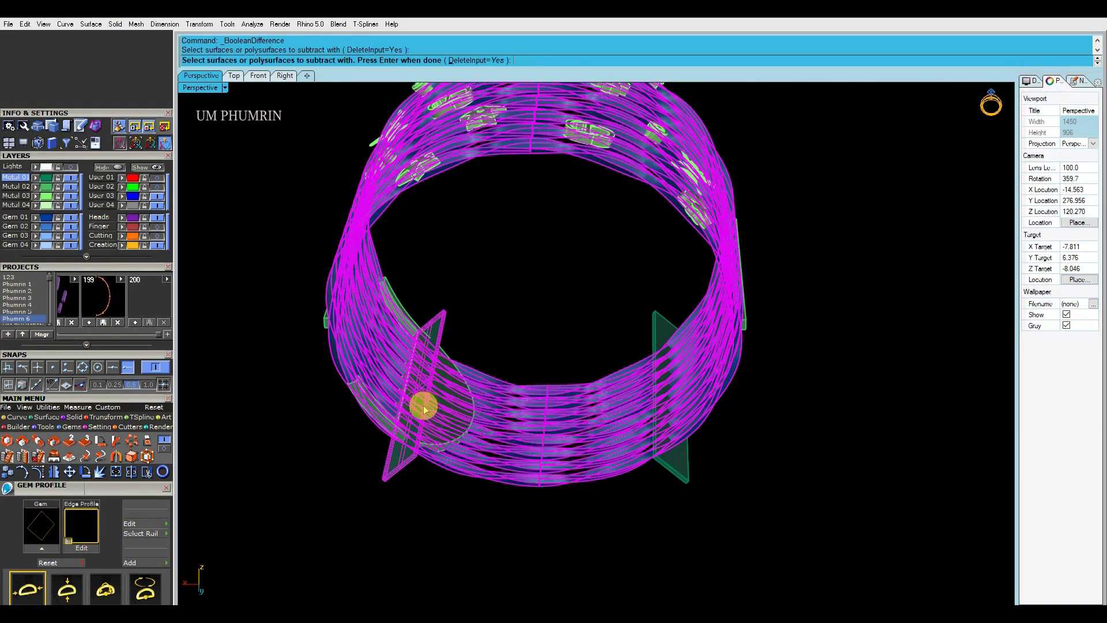
click(553, 487)
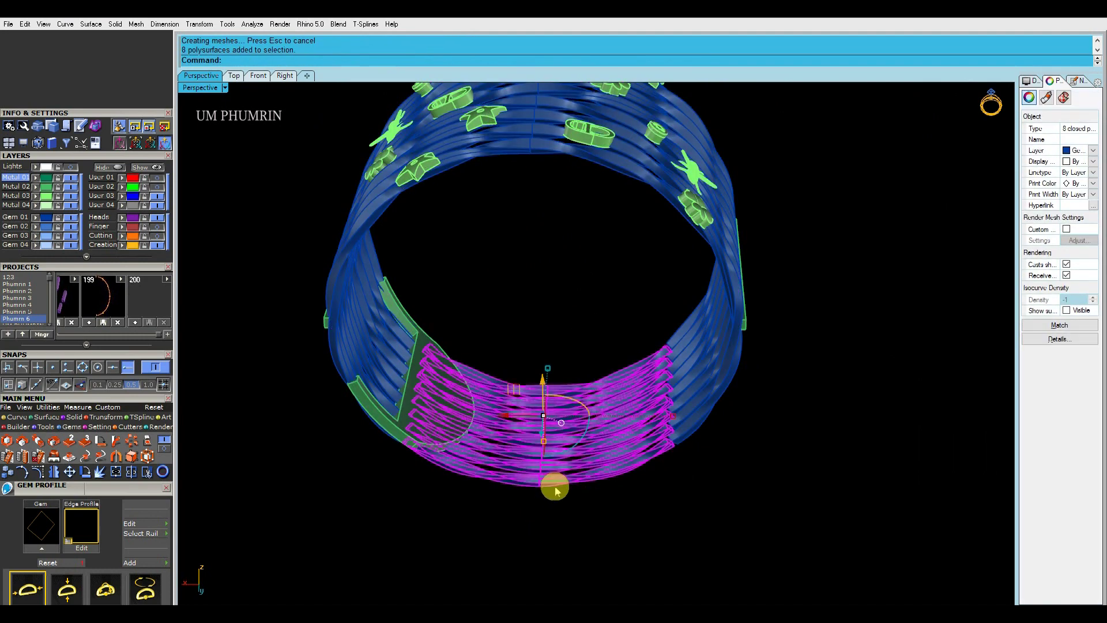
key(Delete)
Step: Show the Finger layer and adjust the curved plate against the finger circle with the Gem Positioner in the front view
right_drag(553, 487, 468, 442)
click(469, 442)
click(262, 76)
scroll(667, 281, down, 4)
right_drag(669, 288, 490, 320)
scroll(595, 316, up, 8)
click(157, 227)
right_drag(589, 319, 516, 292)
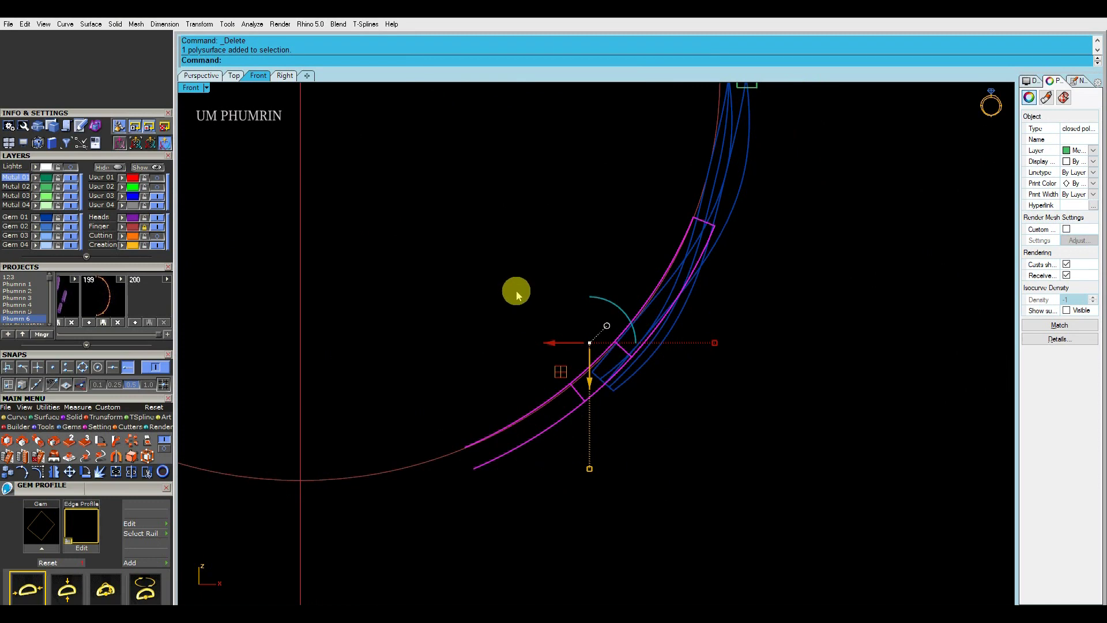
key(Return)
scroll(571, 339, down, 6)
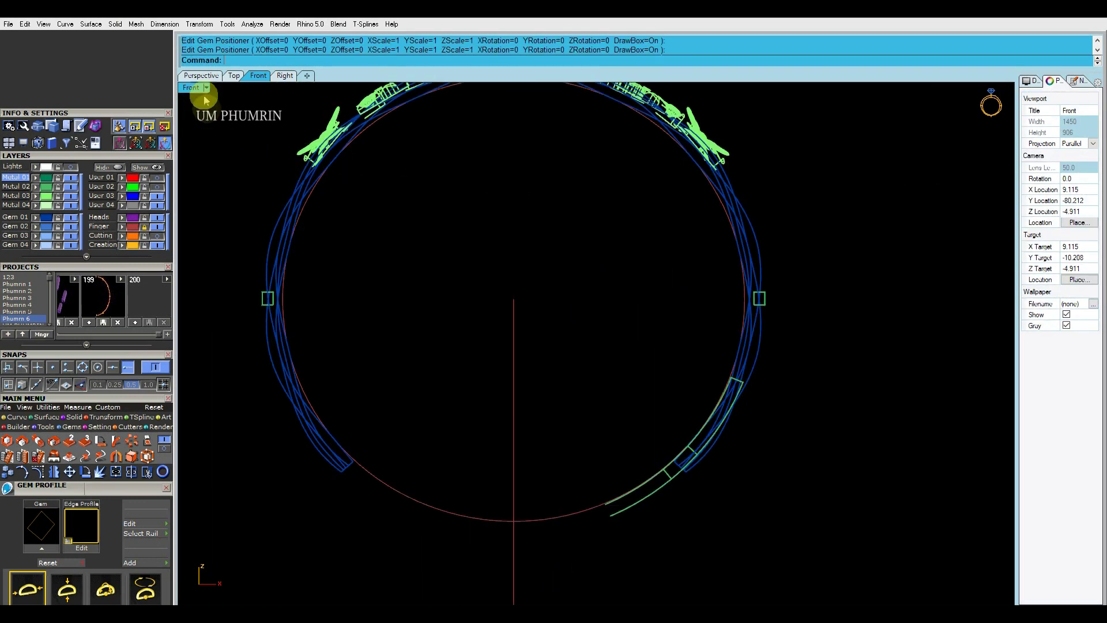
Step: Inspect the curved end plate against the ring ends and measure its thickness with an aligned dimension in the front view
click(201, 76)
right_drag(627, 308, 770, 369)
scroll(509, 351, up, 6)
right_drag(545, 301, 533, 431)
click(531, 433)
scroll(531, 432, up, 2)
key(Escape)
right_drag(679, 296, 643, 290)
click(265, 76)
scroll(541, 332, up, 5)
text(da)
key(Return)
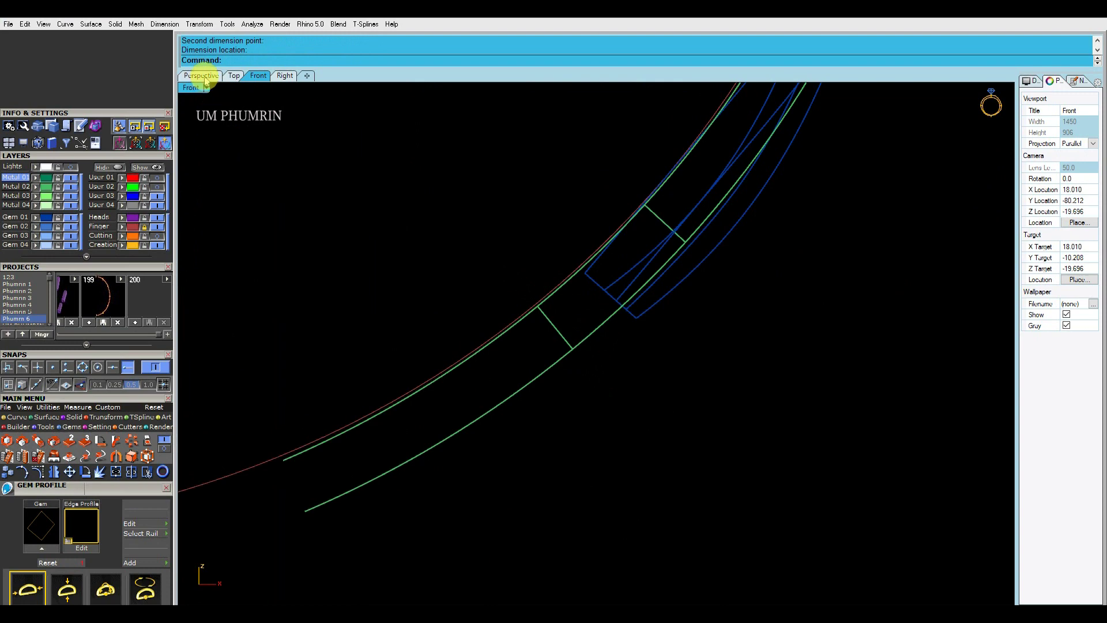
Step: Extract a copy of the curved plate's inner face and delete the original solid plate
click(203, 76)
scroll(519, 346, up, 2)
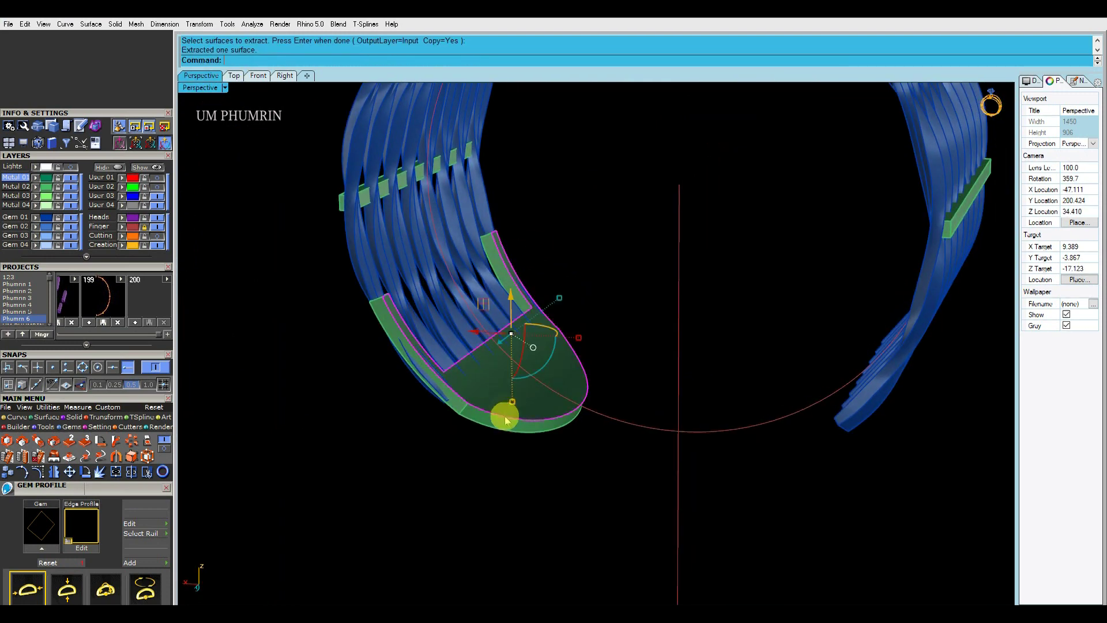
click(505, 421)
key(Delete)
Step: Offset the extracted face into a new solid plate with the direction flipped outward and the input surface deleted
text(P)
key(Return)
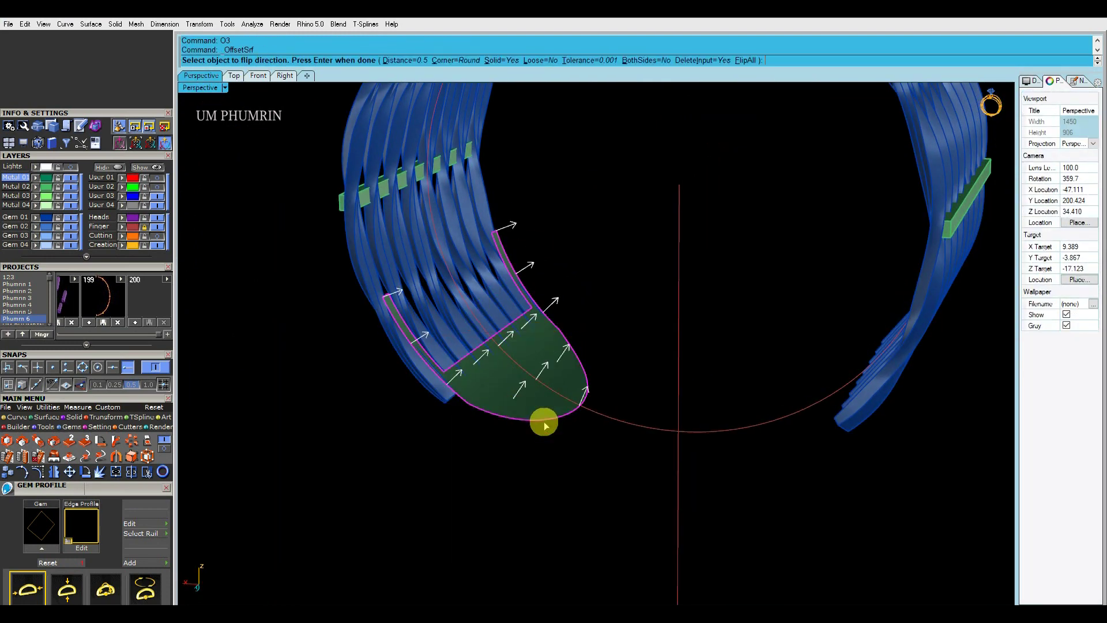
text(f)
key(Return)
key(Return)
right_drag(544, 425, 551, 465)
scroll(551, 465, down, 4)
scroll(522, 404, up, 5)
right_drag(522, 403, 538, 448)
scroll(539, 447, down, 3)
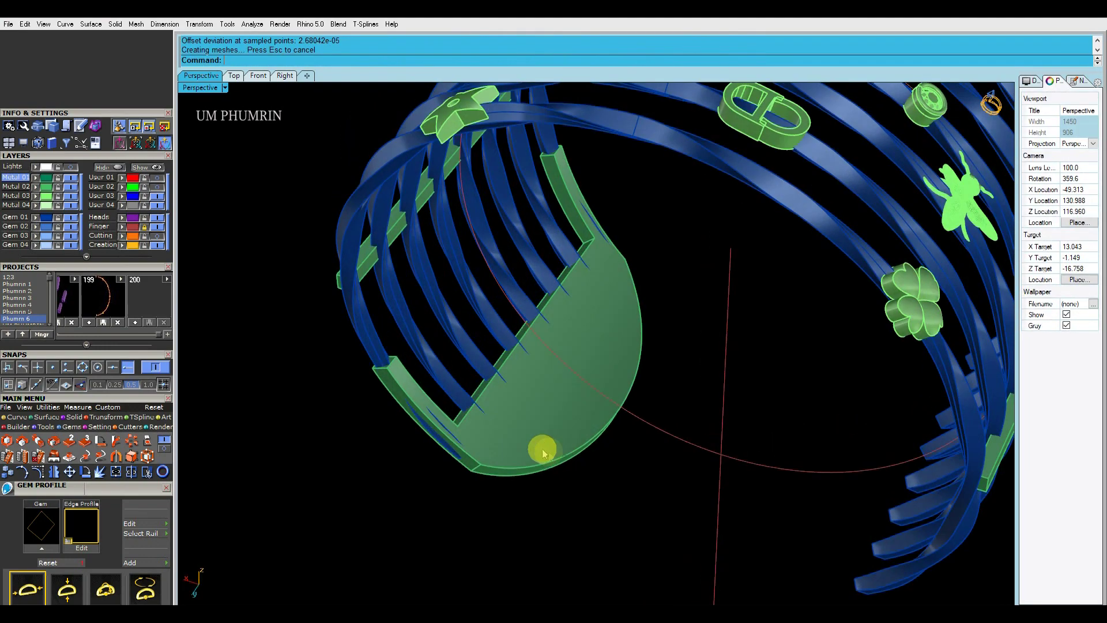
Step: Try filleting the tip edges of one plate arm with a 0.1 radius and undo the fillet
scroll(423, 413, up, 6)
click(410, 397)
key(Escape)
right_drag(410, 396, 527, 447)
scroll(558, 415, down, 3)
scroll(551, 426, up, 3)
text(fe)
key(Return)
scroll(329, 282, up, 6)
right_drag(329, 282, 608, 331)
click(381, 316)
shift+right_drag(608, 331, 500, 331)
click(685, 332)
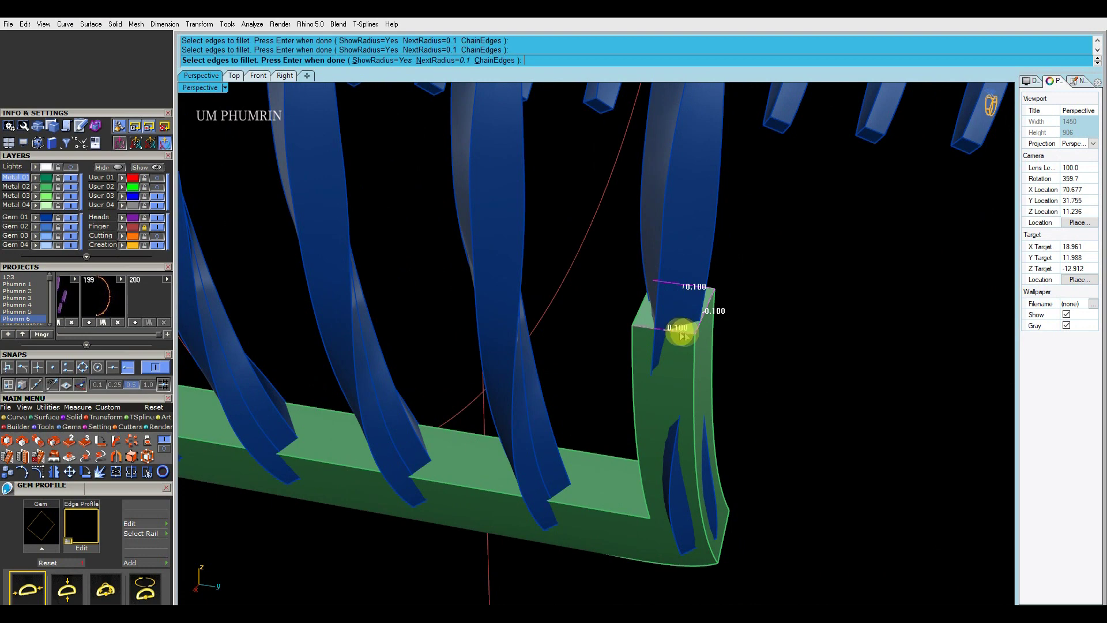
key(Return)
key(Return)
scroll(648, 317, down, 2)
right_drag(647, 316, 636, 323)
key(ctrl+z)
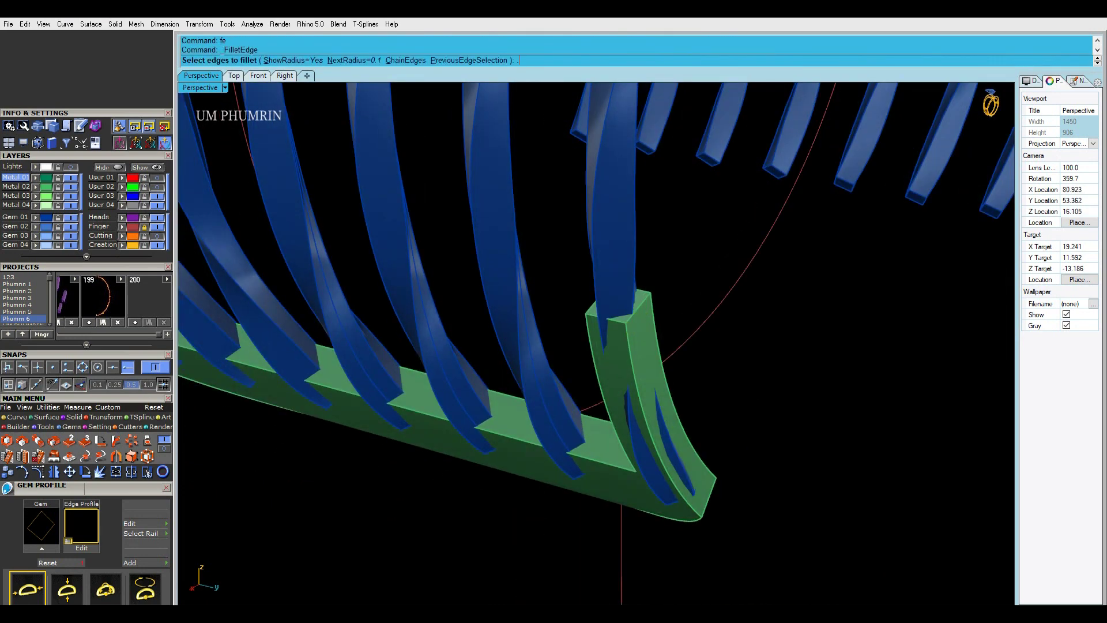
Step: Fillet the arm's inner long edge with a variable radius, about 0.675 at the tip and 0 at the plate end
scroll(623, 326, up, 3)
click(607, 323)
right_drag(607, 323, 500, 432)
key(Return)
scroll(585, 290, down, 3)
shift+right_drag(467, 385, 477, 411)
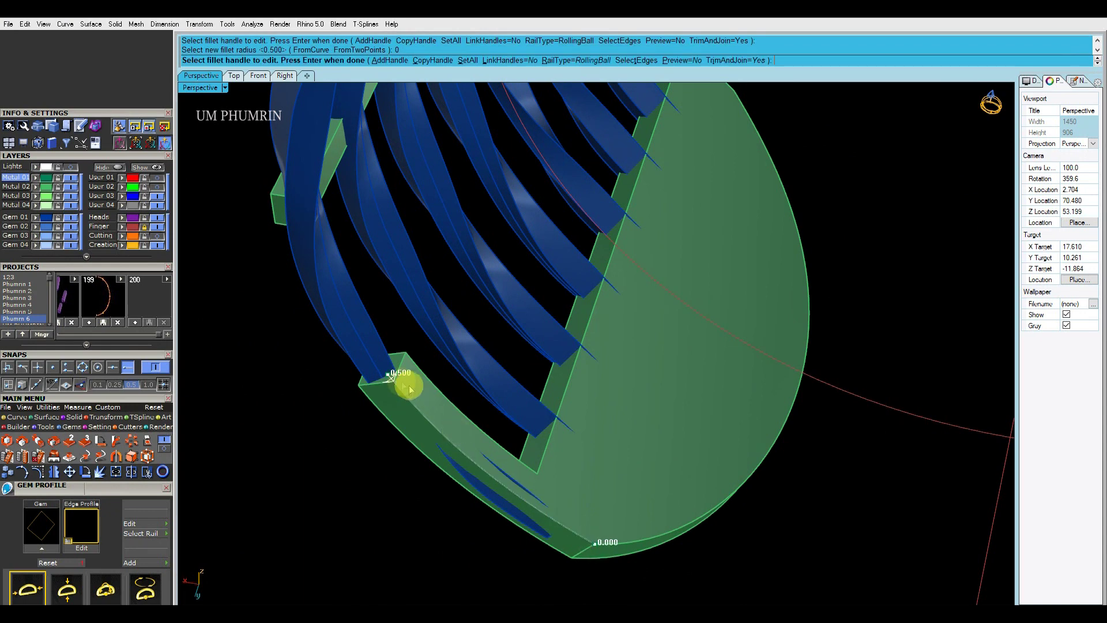
scroll(412, 392, up, 4)
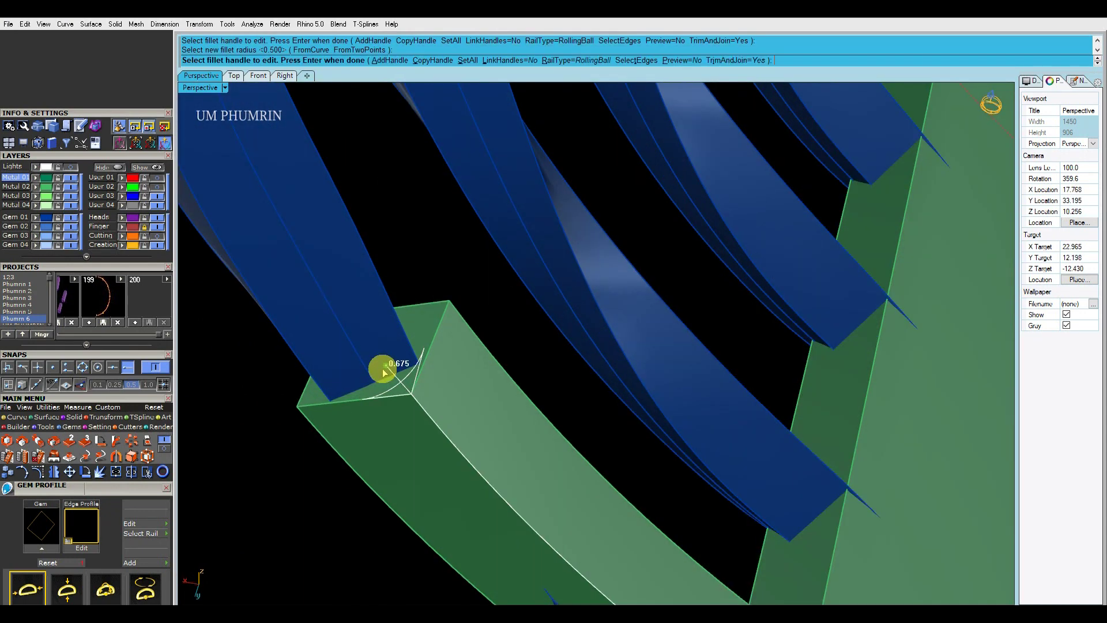
right_click(391, 372)
right_click(398, 369)
scroll(400, 370, down, 10)
right_drag(404, 372, 486, 438)
right_click(474, 431)
right_click(472, 430)
Step: Fillet the same arm's outer long edge with a variable radius, about 0.559 at the tip and 0.332 at the plate end
scroll(448, 397, up, 7)
click(445, 383)
click(448, 379)
scroll(454, 389, down, 6)
scroll(629, 491, up, 5)
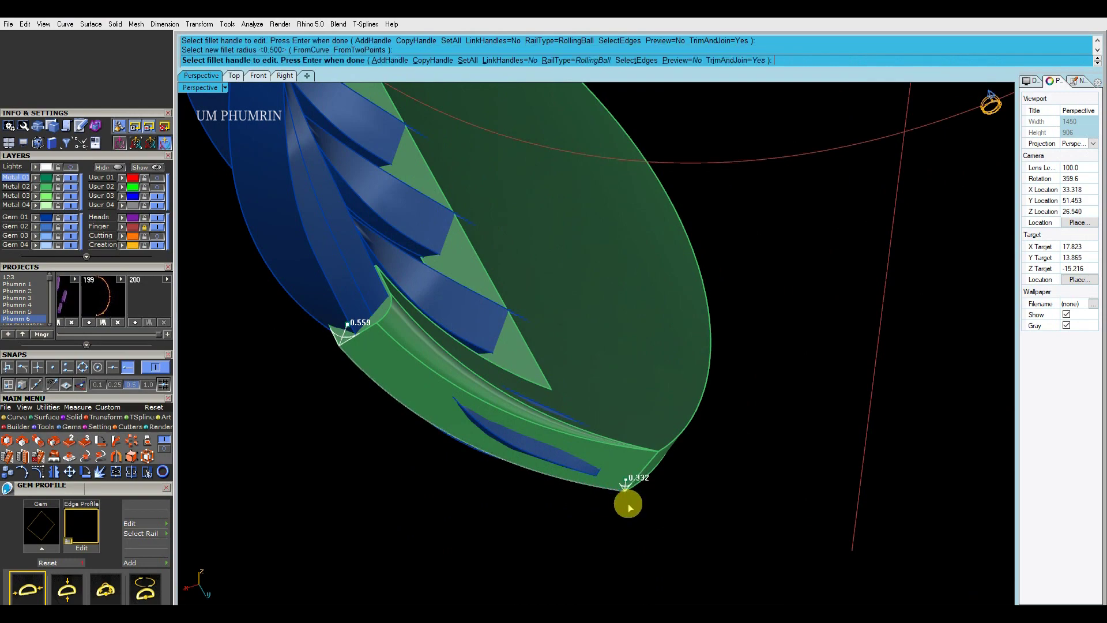
right_click(627, 479)
right_drag(626, 478, 571, 424)
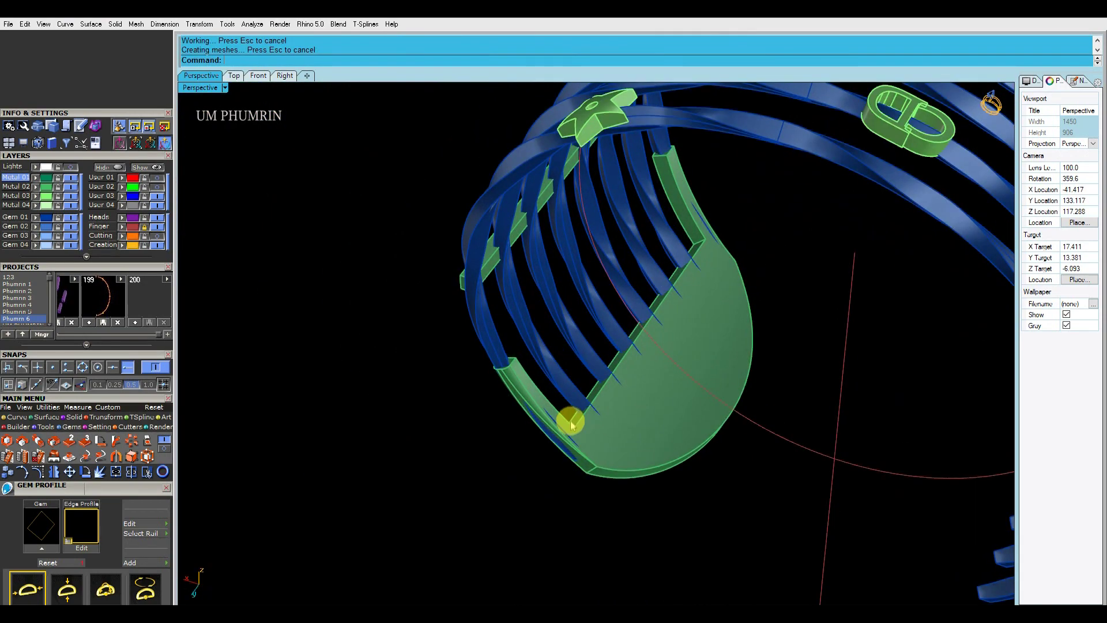
Step: Fillet the arm's long edge facing the rings with a variable radius that tapers to 0 at the plate corner
scroll(539, 387, up, 4)
right_click(540, 392)
click(540, 396)
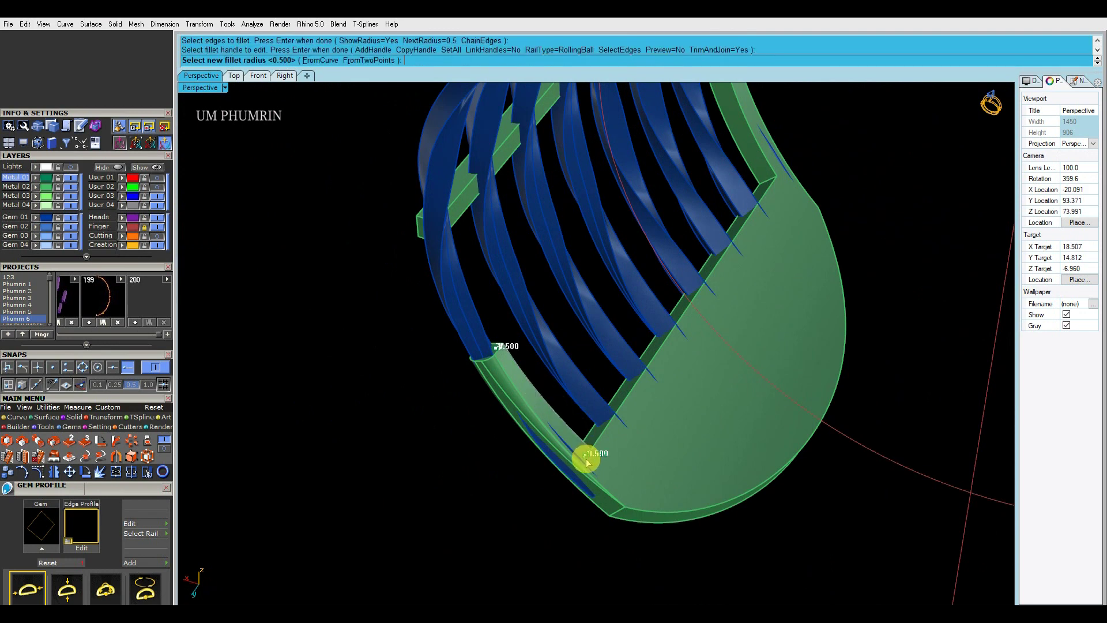
right_click(587, 461)
scroll(508, 360, up, 6)
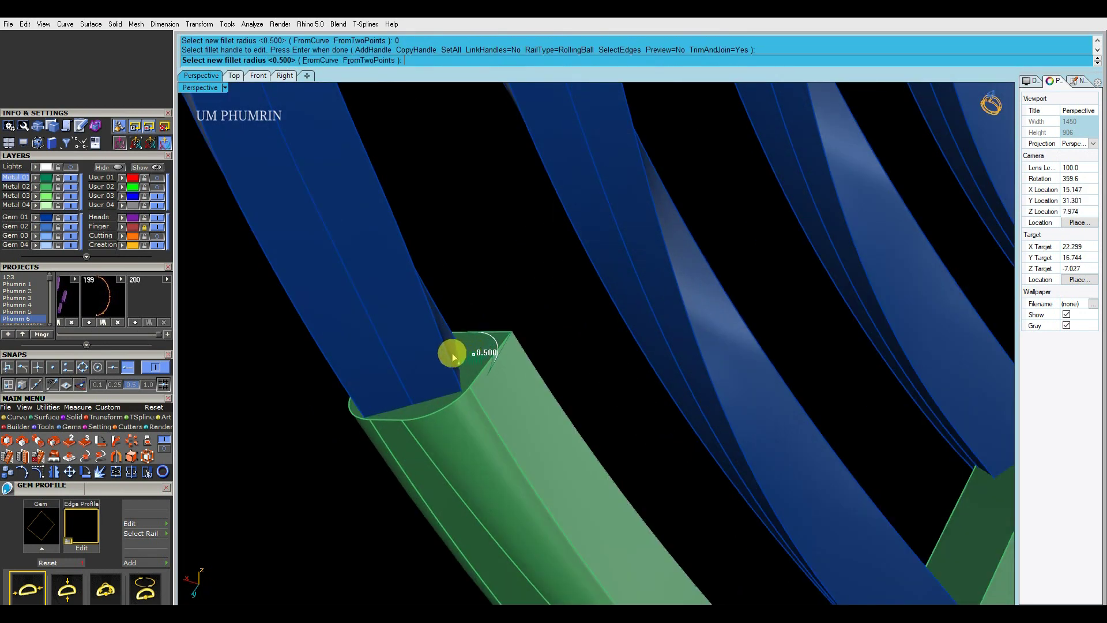
scroll(484, 352, down, 6)
Step: Fillet the arm's remaining long edge with a variable radius, about 0.738 at the tip
right_drag(484, 352, 610, 424)
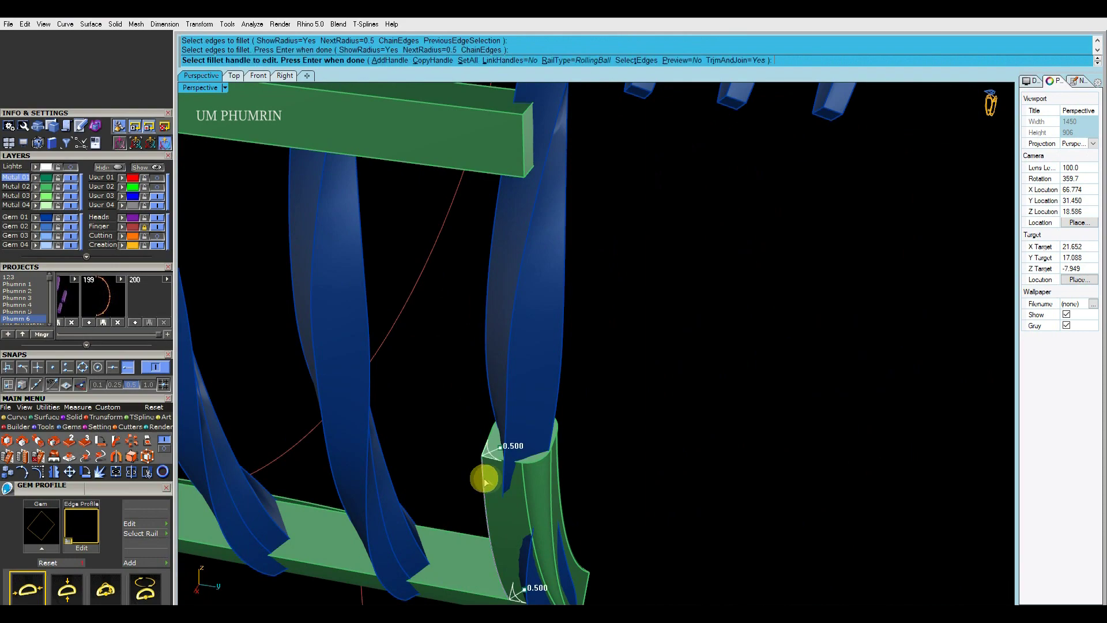
scroll(500, 402, up, 3)
click(514, 397)
scroll(519, 412, down, 3)
scroll(522, 444, up, 1)
click(521, 462)
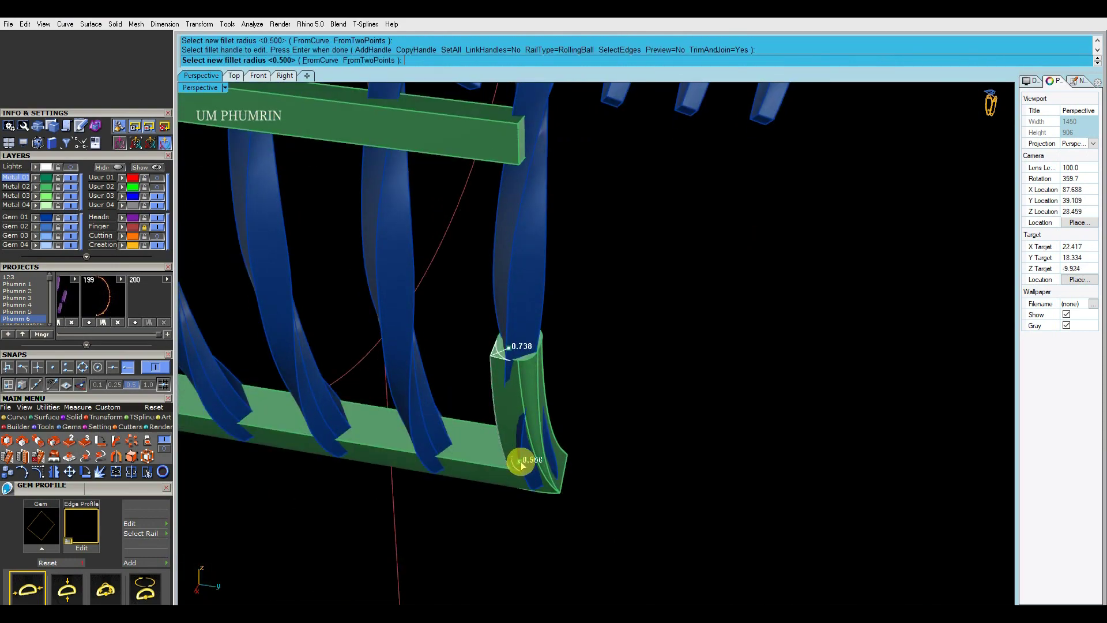
scroll(521, 462, down, 5)
right_drag(583, 457, 583, 410)
scroll(583, 410, down, 2)
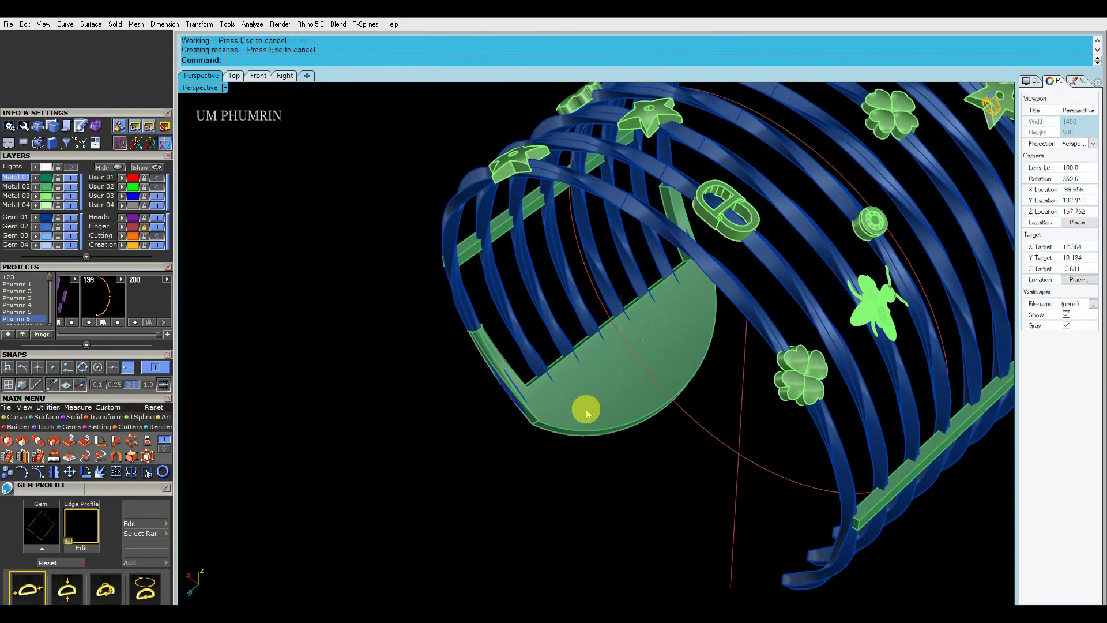
Step: Isolate the filleted end plate and draw a horizontal line from the origin across its middle in the top view
click(583, 411)
right_click(119, 168)
click(257, 76)
scroll(499, 294, down, 4)
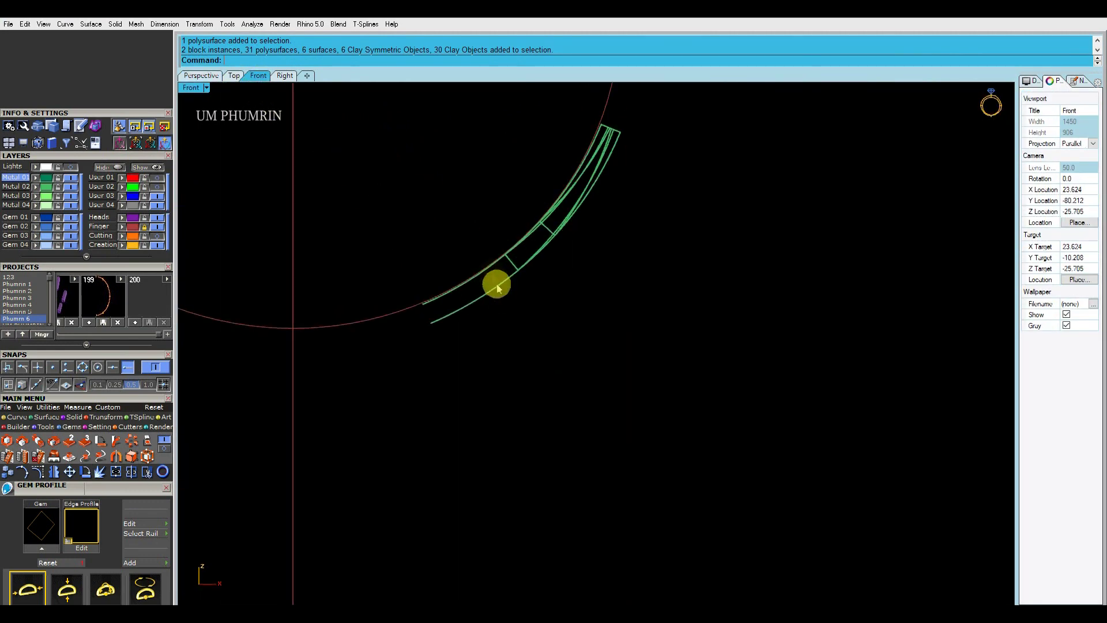
click(233, 77)
scroll(472, 326, down, 6)
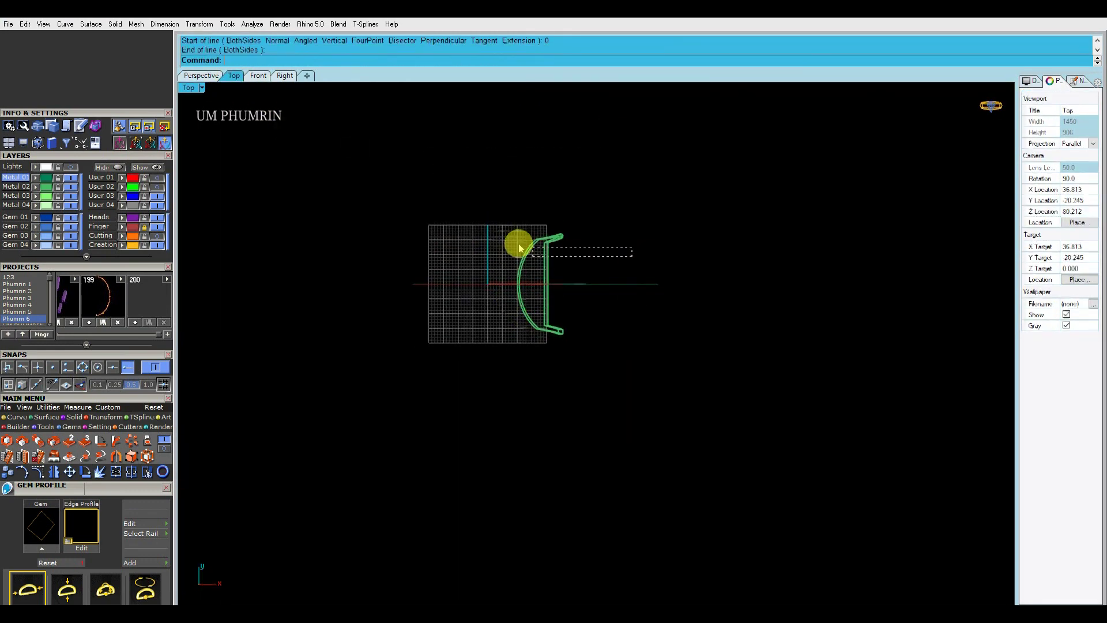
Step: Split the plate along the centre line and delete the unfilleted half and the cutting line
drag(562, 257, 519, 238)
scroll(552, 226, up, 2)
right_drag(553, 231, 557, 281)
text(S)
key(Delete)
click(623, 313)
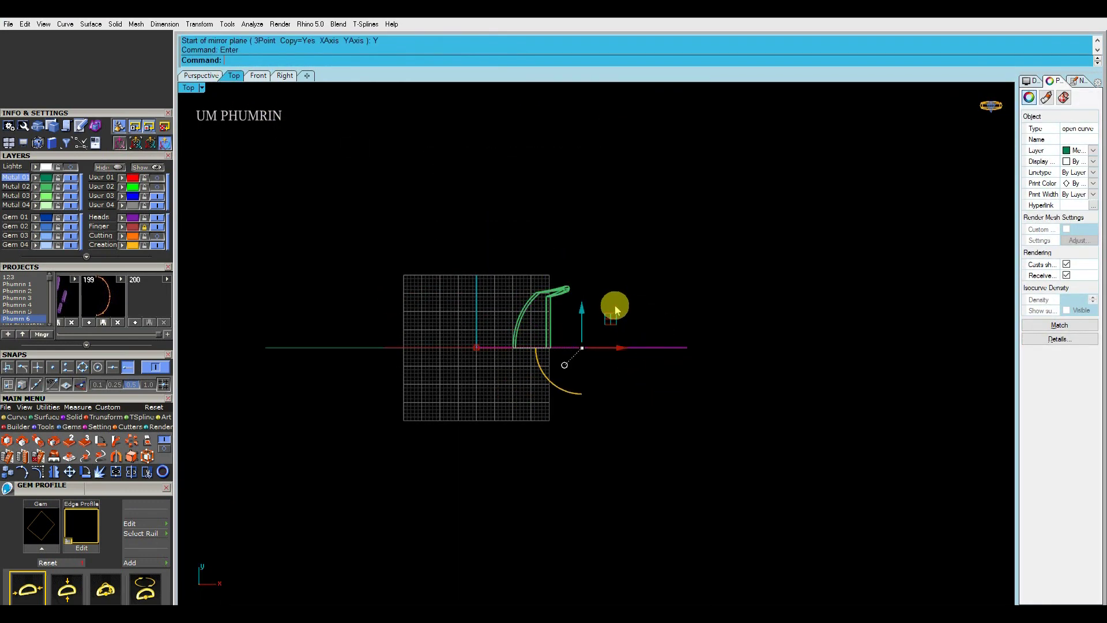
key(Delete)
Step: Mirror the filleted half across the centre line to complete the end plate and select both halves
drag(601, 290, 507, 255)
key(F6)
click(593, 258)
drag(585, 322, 539, 315)
shift+click(523, 374)
Step: Show the hidden bangle parts and mirror the finished end plate to the opposite end of the rings
click(141, 168)
click(202, 76)
right_drag(546, 319, 589, 360)
scroll(690, 372, down, 3)
key(F7)
scroll(397, 402, down, 2)
right_drag(367, 256, 508, 304)
Step: Move the eight twisted rings from the Gem 01 layer to the Metal 01 layer
scroll(513, 306, down, 5)
drag(821, 494, 411, 193)
right_drag(411, 199, 425, 266)
mouse_move(425, 266)
shift+right_down()
mouse_move(428, 254)
mouse_move(423, 265)
shift+right_up()
click(424, 265)
click(537, 318)
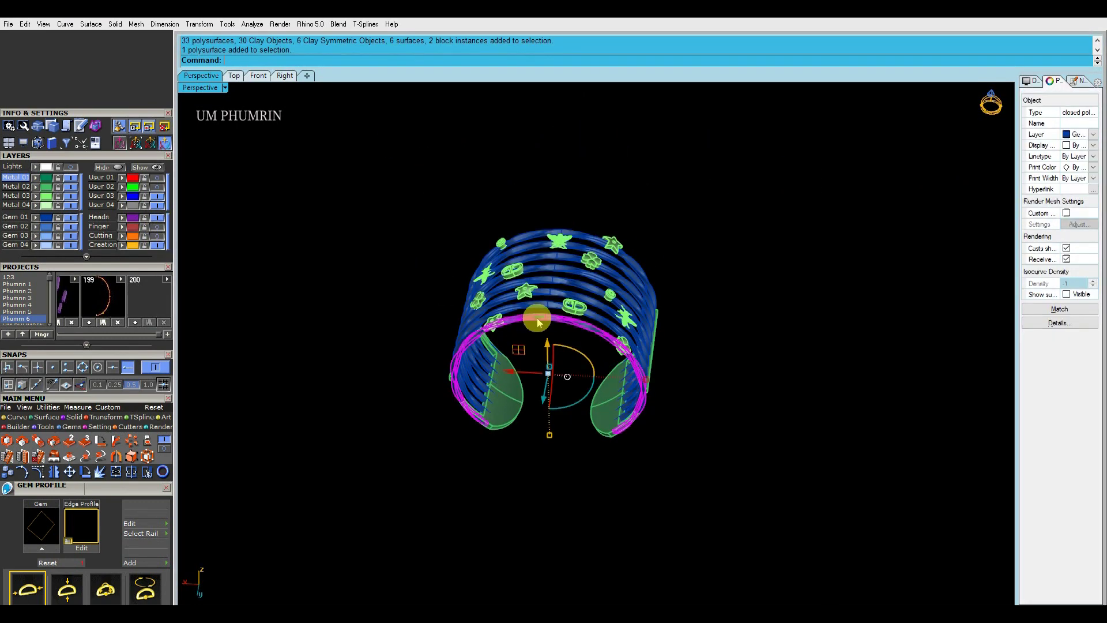
scroll(537, 318, up, 4)
click(371, 276)
click(49, 218)
Step: Group the selected parts and switch the perspective view to a rendered display
right_drag(456, 285, 490, 274)
scroll(499, 276, down, 3)
text(g)
key(Return)
drag(623, 499, 472, 409)
key(Escape)
right_drag(346, 219, 440, 287)
click(200, 87)
click(289, 444)
Step: Move one crossbar higher along the rings and shift it inward so it sits against them
right_drag(482, 366, 573, 304)
scroll(640, 457, up, 5)
click(640, 458)
right_drag(640, 457, 721, 305)
scroll(728, 320, up, 3)
drag(725, 320, 727, 323)
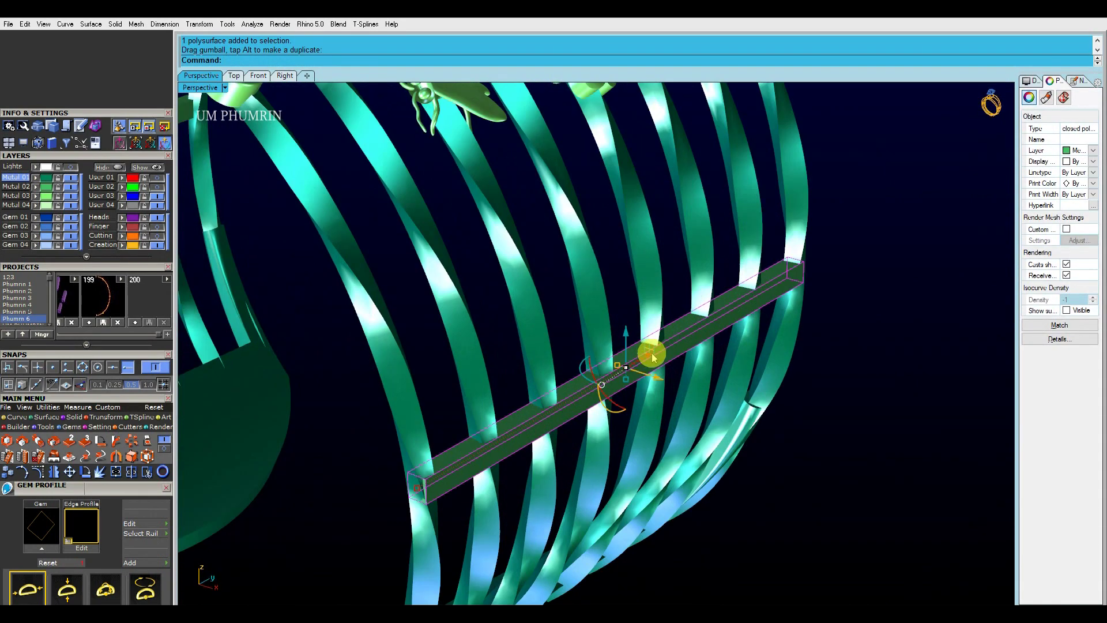
drag(650, 354, 638, 248)
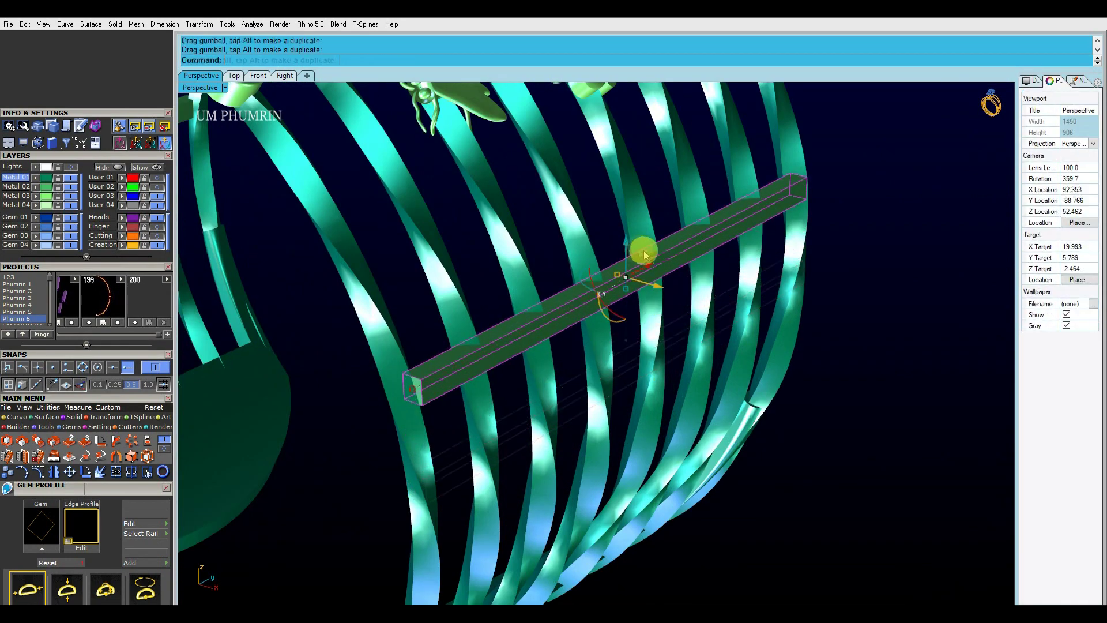
drag(715, 248, 701, 247)
right_drag(699, 248, 478, 326)
click(309, 323)
click(559, 320)
right_drag(569, 318, 748, 366)
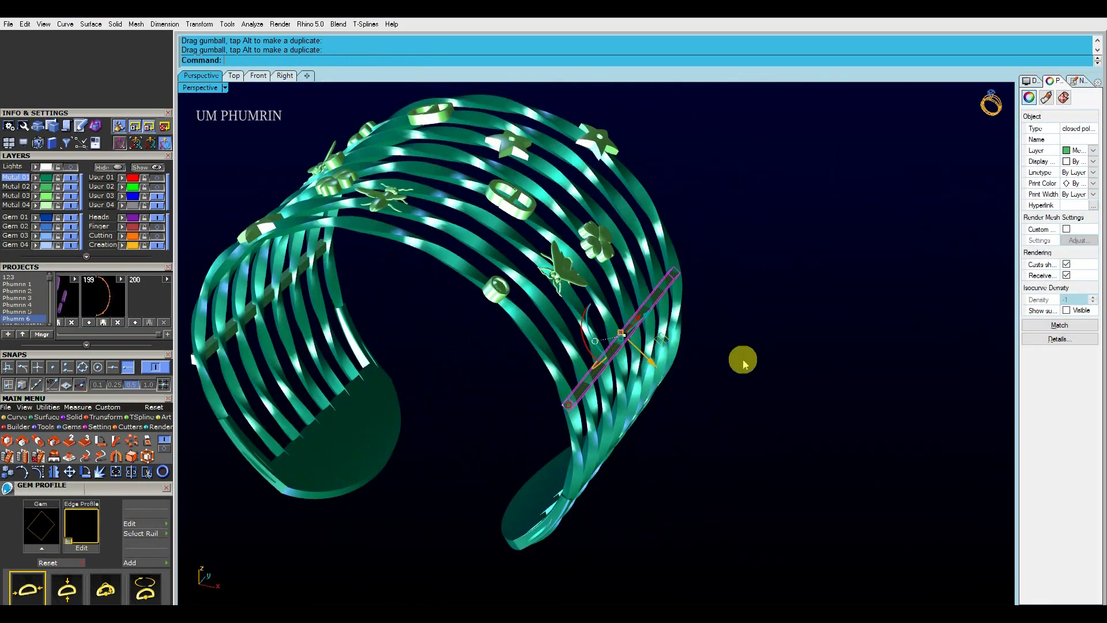
Step: Replace the opposite crossbar with a mirrored copy of the repositioned one
scroll(252, 322, up, 3)
click(252, 321)
right_drag(432, 346, 482, 369)
key(Delete)
scroll(482, 369, down, 3)
click(718, 355)
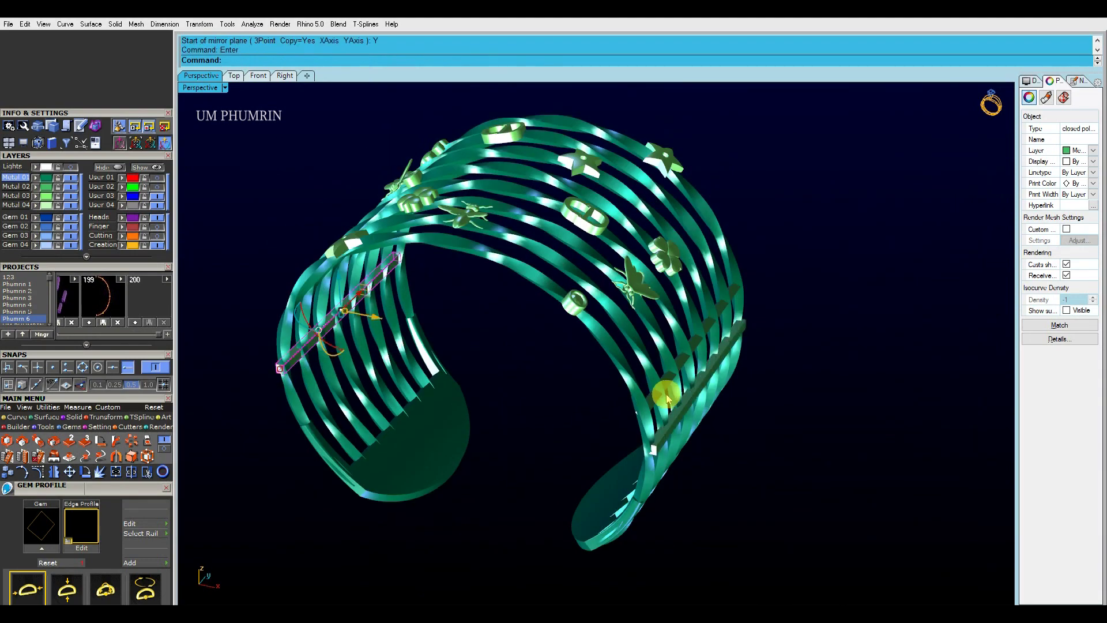
key(Delete)
click(565, 389)
right_drag(565, 389, 540, 337)
scroll(540, 337, down, 4)
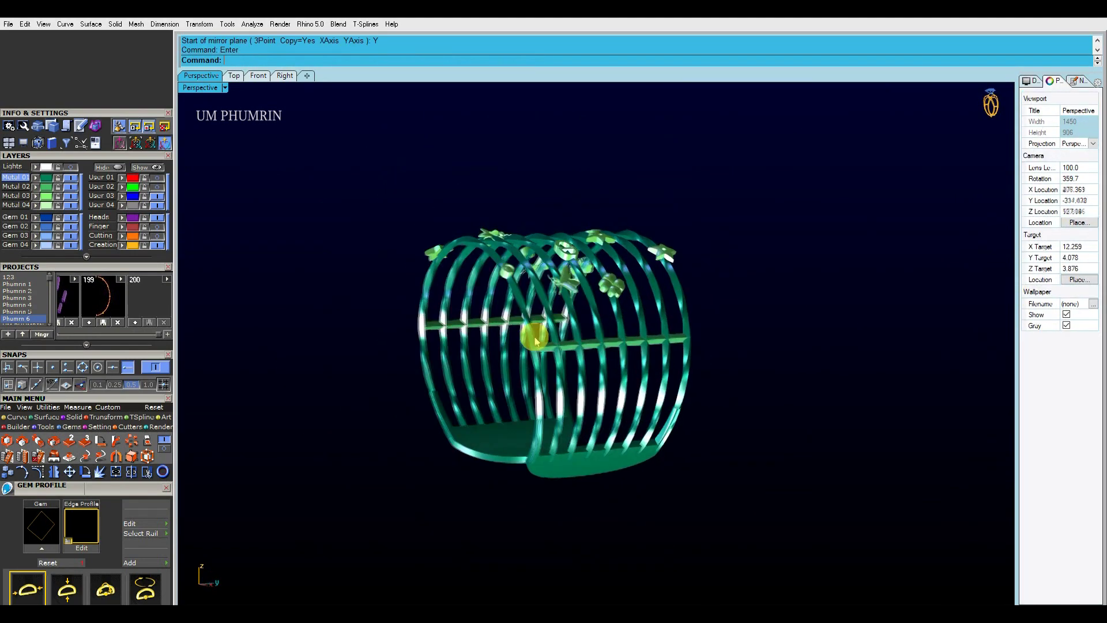
Step: Assign the rings, crossbars and end plates to the Metal 01 layer
drag(798, 445, 369, 323)
click(37, 179)
right_drag(277, 236, 410, 287)
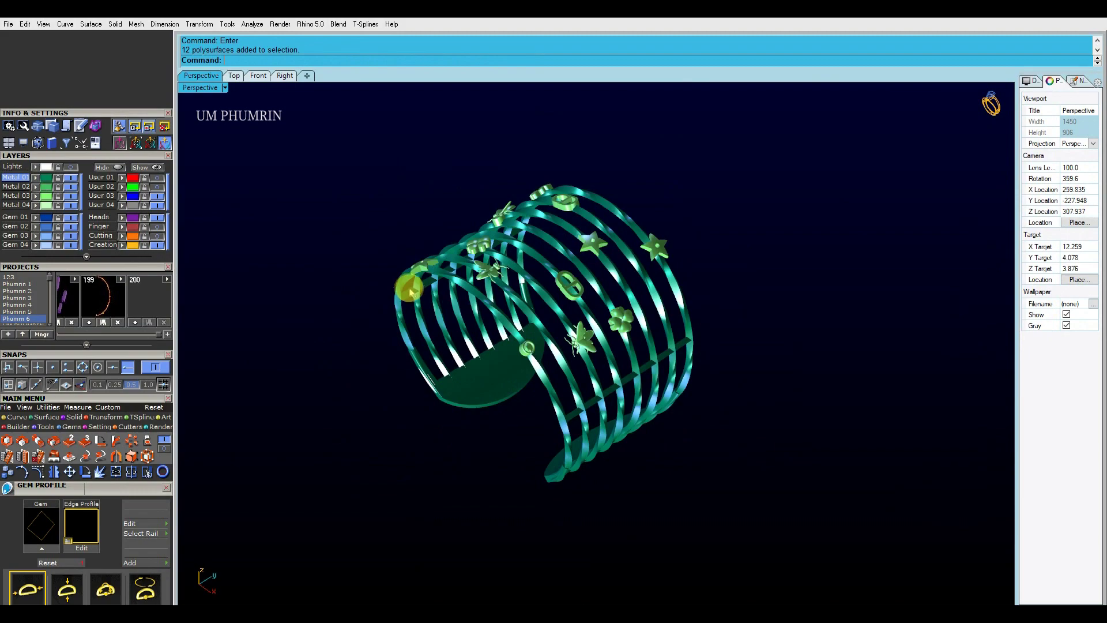
key(ctrl+a)
click(857, 324)
Step: Select the two diamond block instances in the round settings and assign them to a gem layer
right_drag(703, 341, 773, 282)
scroll(772, 283, up, 3)
shift+right_drag(773, 283, 696, 319)
scroll(867, 245, down, 3)
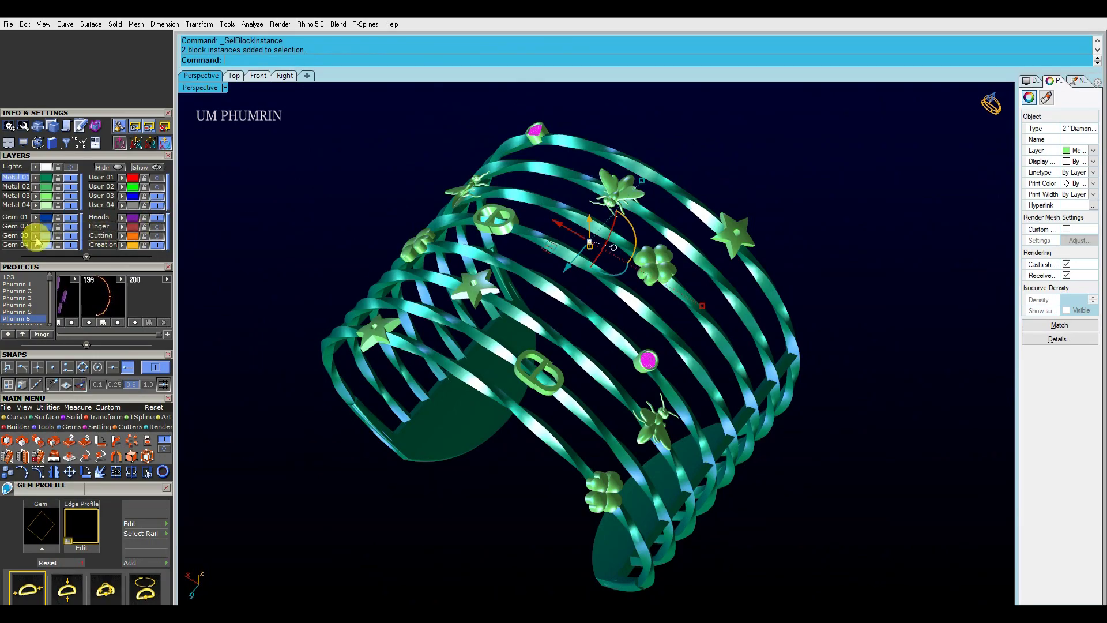
right_drag(316, 229, 352, 217)
scroll(589, 218, up, 3)
scroll(590, 218, down, 3)
scroll(395, 309, up, 5)
Step: Ungroup the insect charm and select its body surface
click(401, 297)
scroll(415, 295, down, 1)
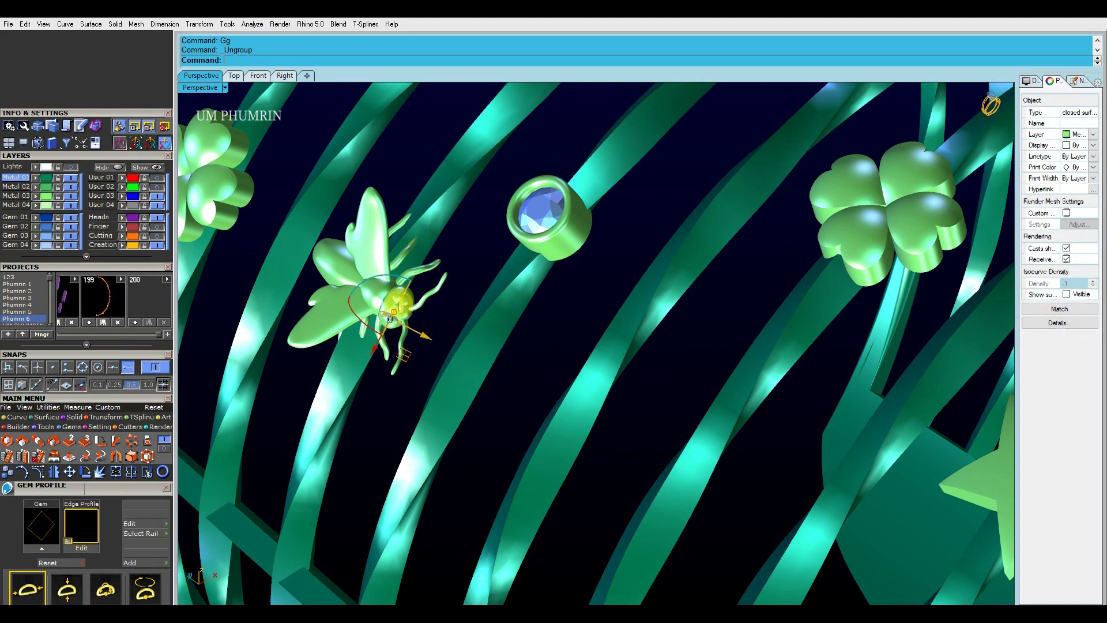
click(401, 305)
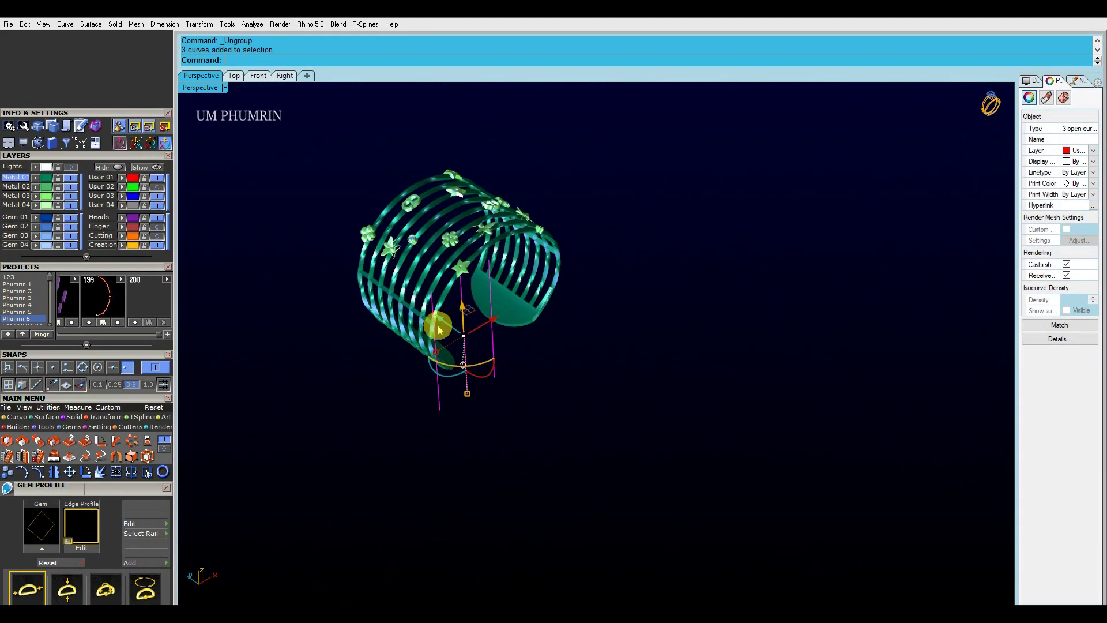
Step: Assign the first insect charm's eyes to a gem layer and regroup the charm's parts
scroll(383, 242, up, 5)
click(410, 241)
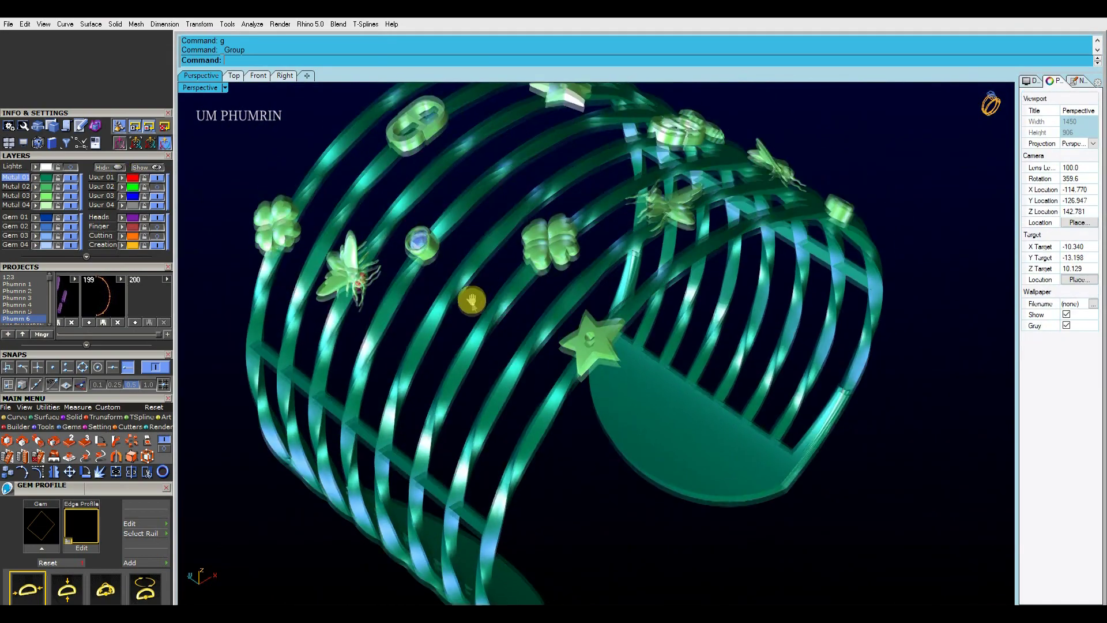
scroll(371, 253, up, 5)
click(362, 289)
click(410, 305)
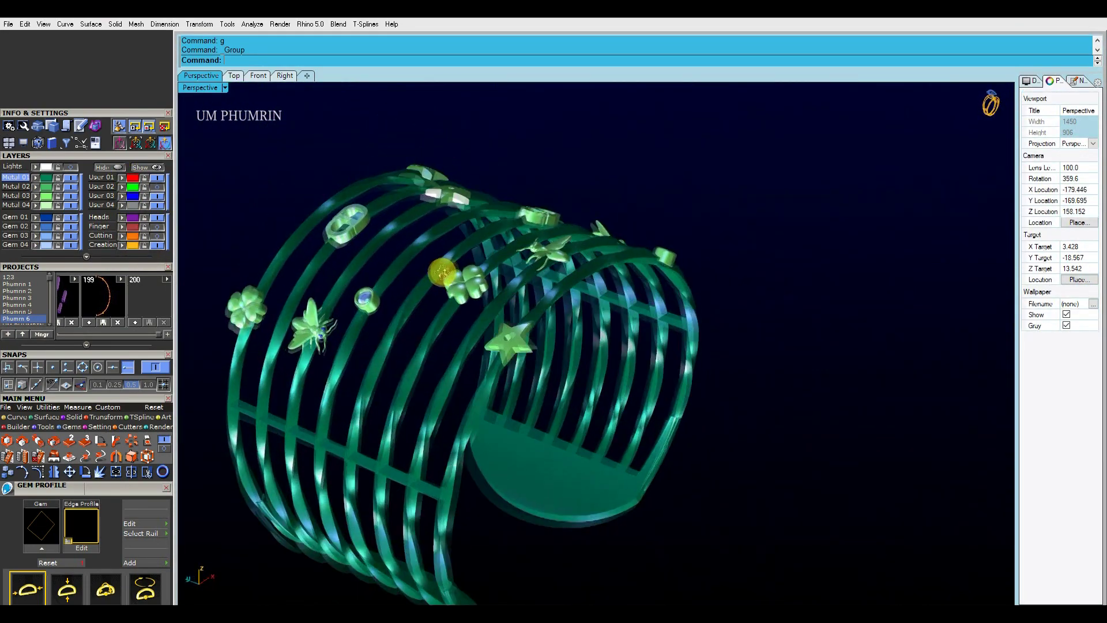
scroll(349, 299, up, 5)
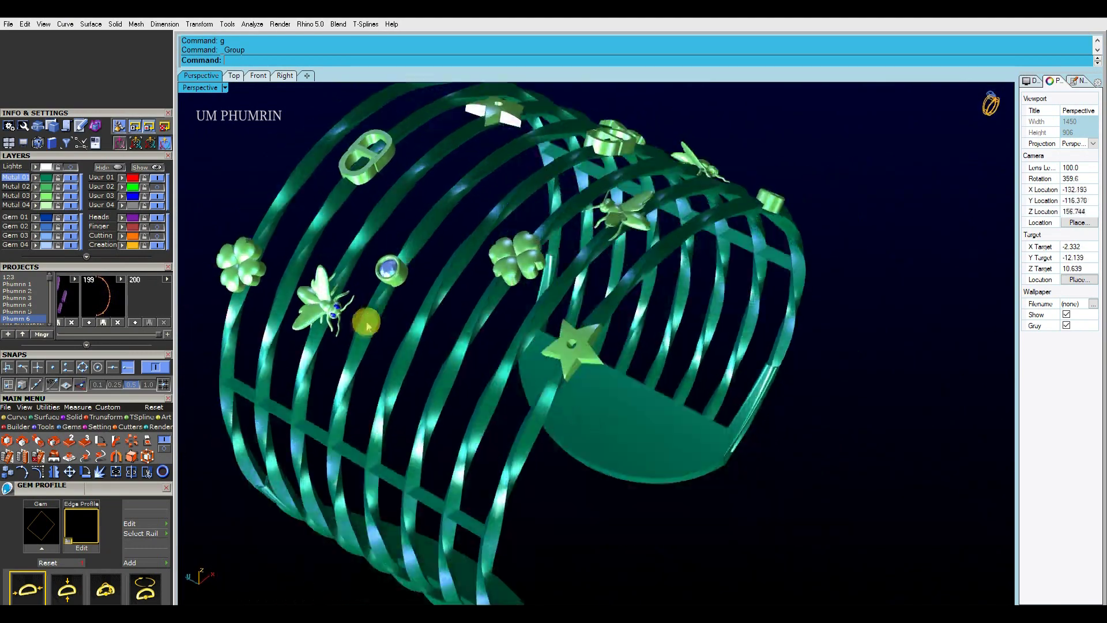
scroll(349, 298, up, 5)
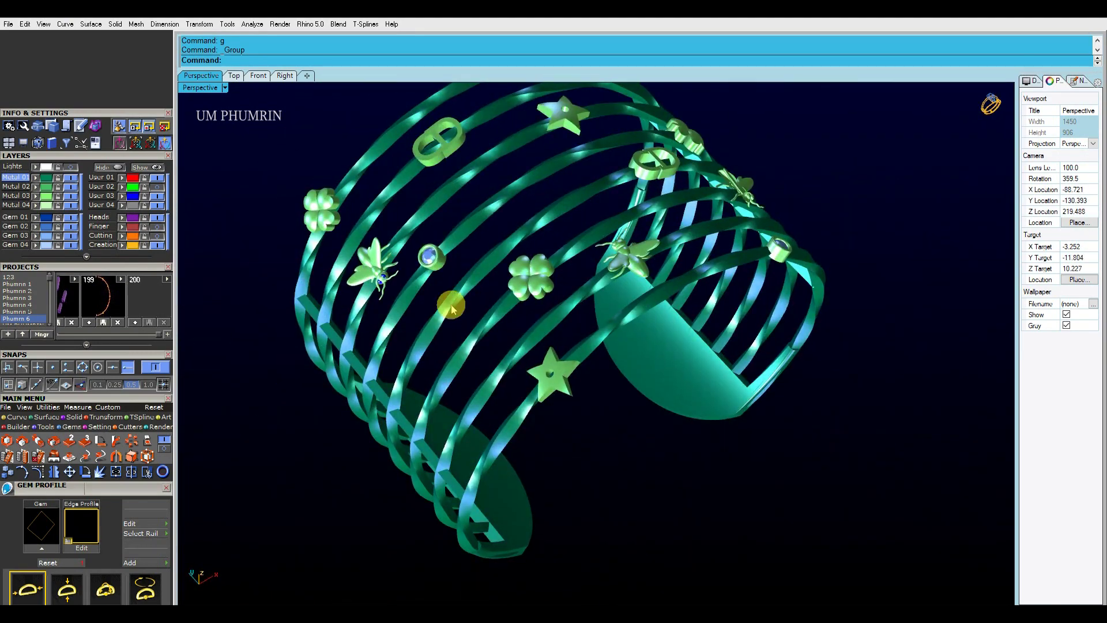
scroll(378, 260, up, 5)
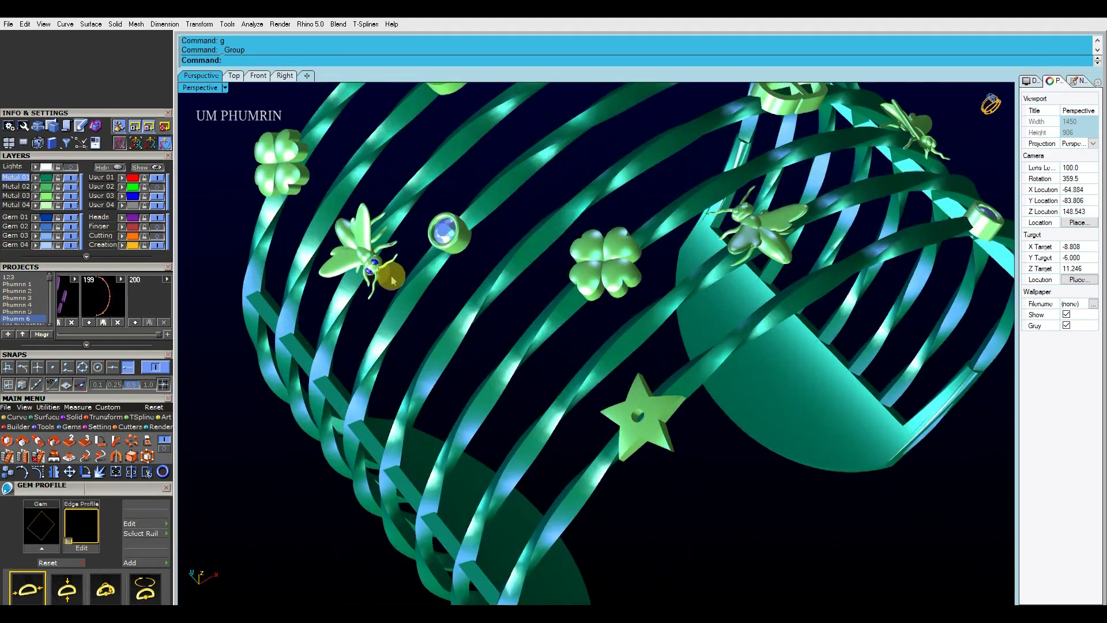
click(378, 261)
click(428, 297)
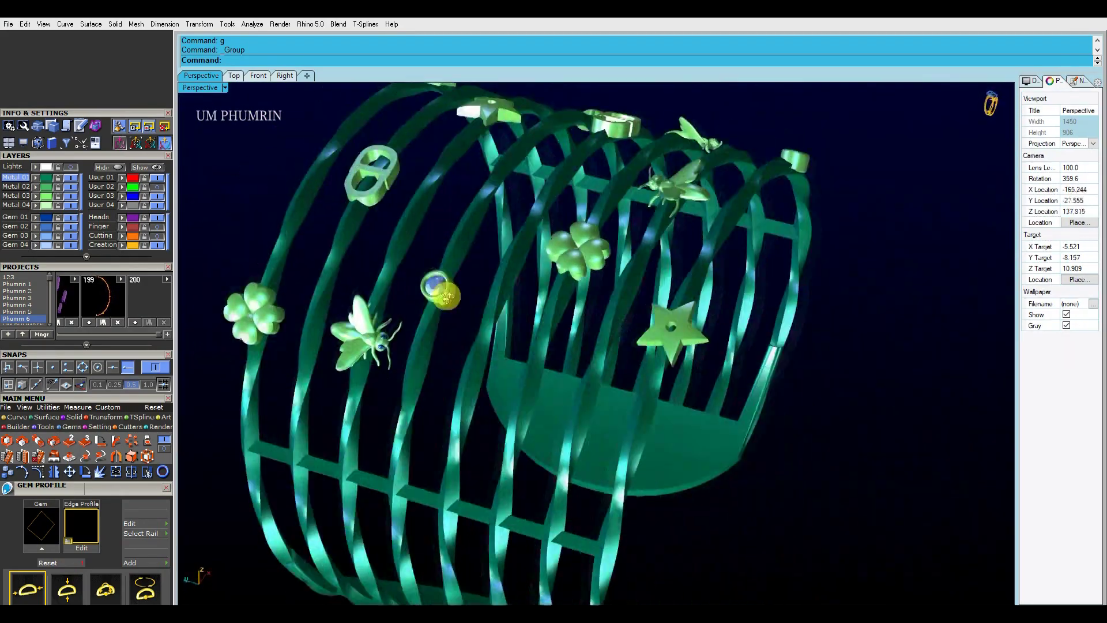
Step: Ungroup the centre insect charm to separate its eyes and regroup the remaining parts
right_drag(231, 278, 181, 266)
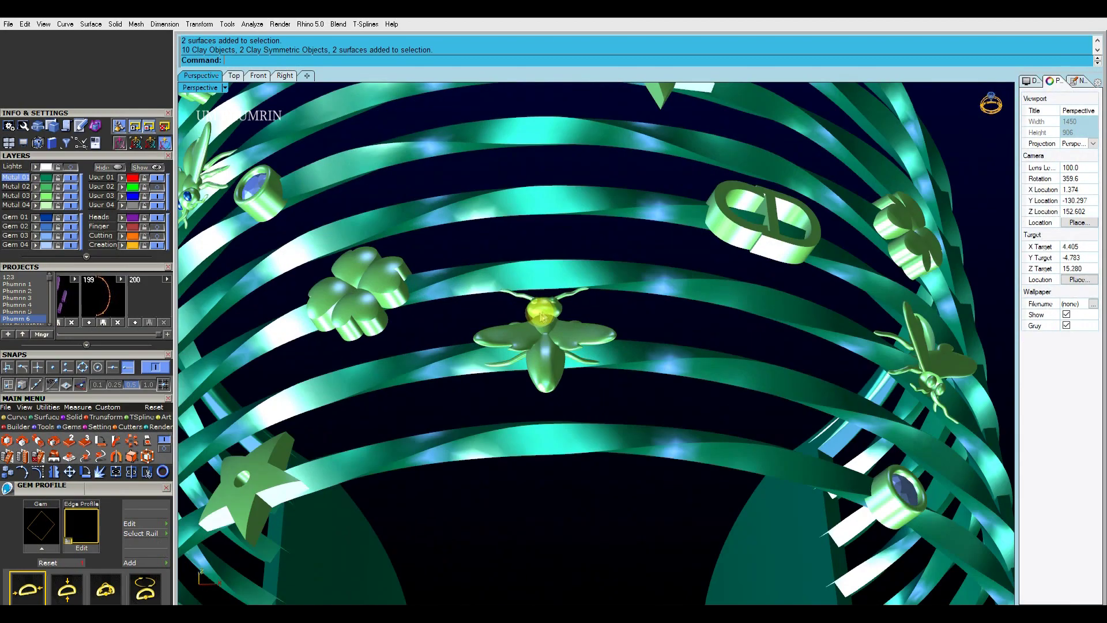
click(548, 311)
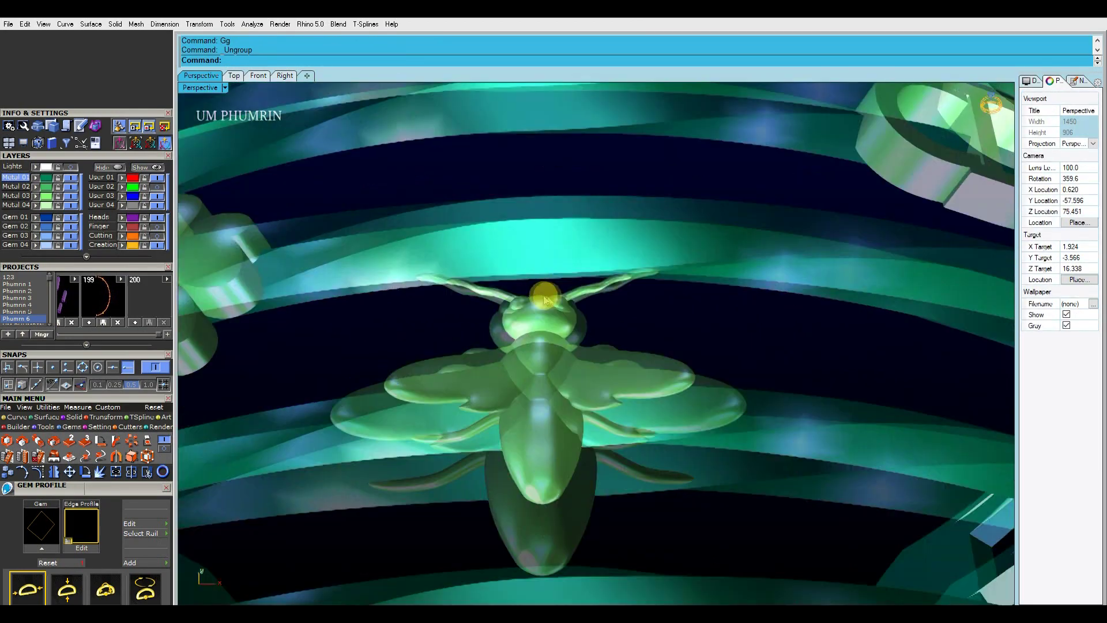
click(495, 303)
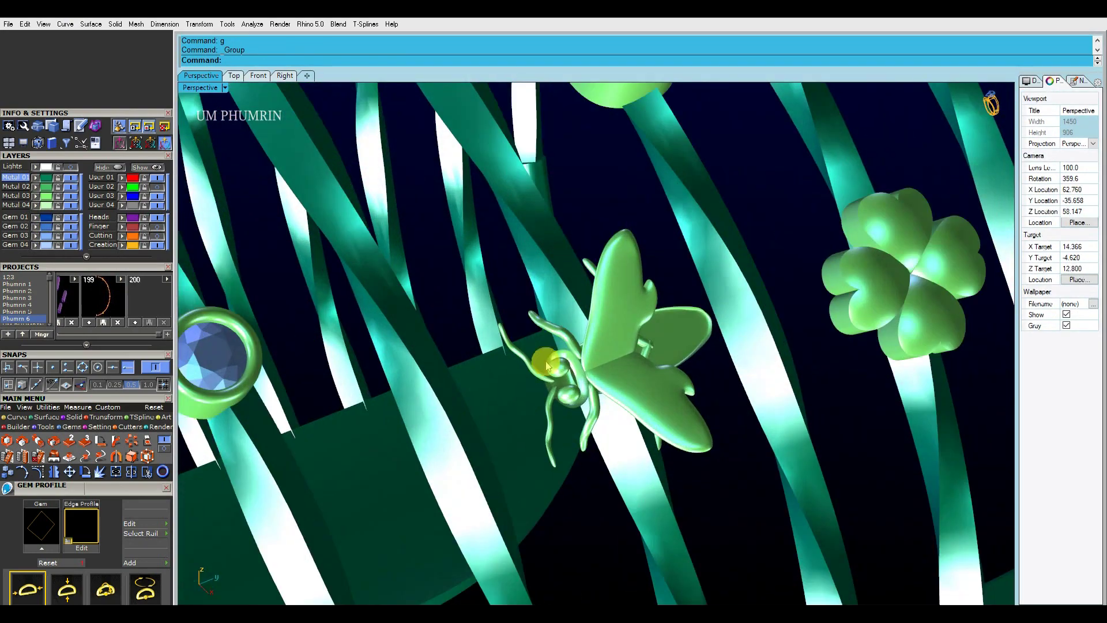
Step: Ungroup the insect charm beside the four-leaf clover, select its two eyes and assign them to the Gem 01 layer
click(472, 302)
key(Escape)
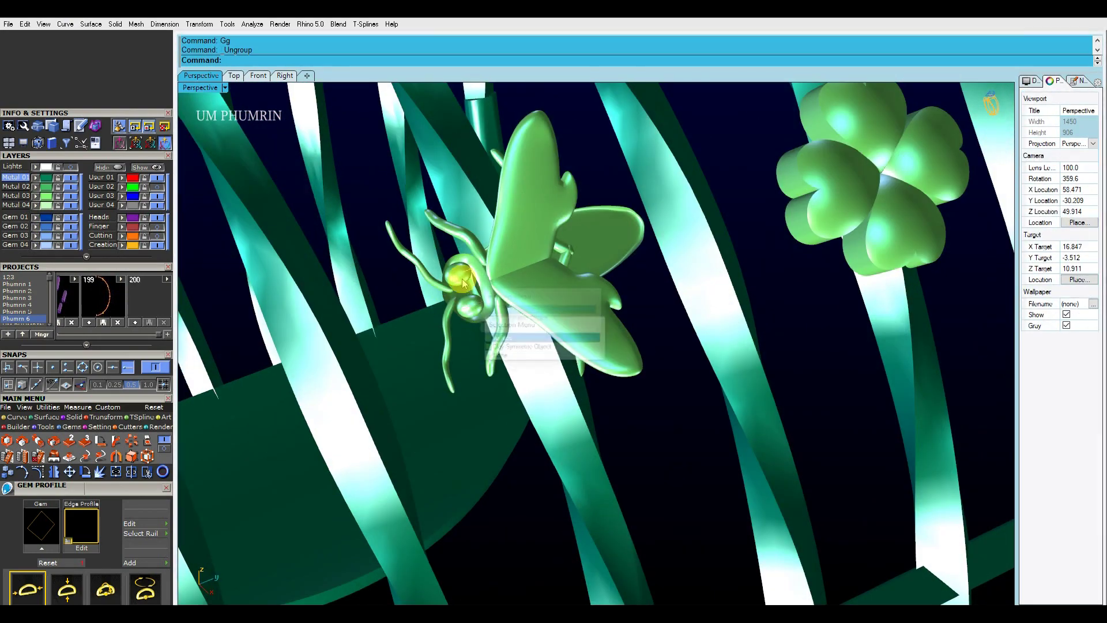
click(463, 283)
click(36, 219)
scroll(406, 290, down, 9)
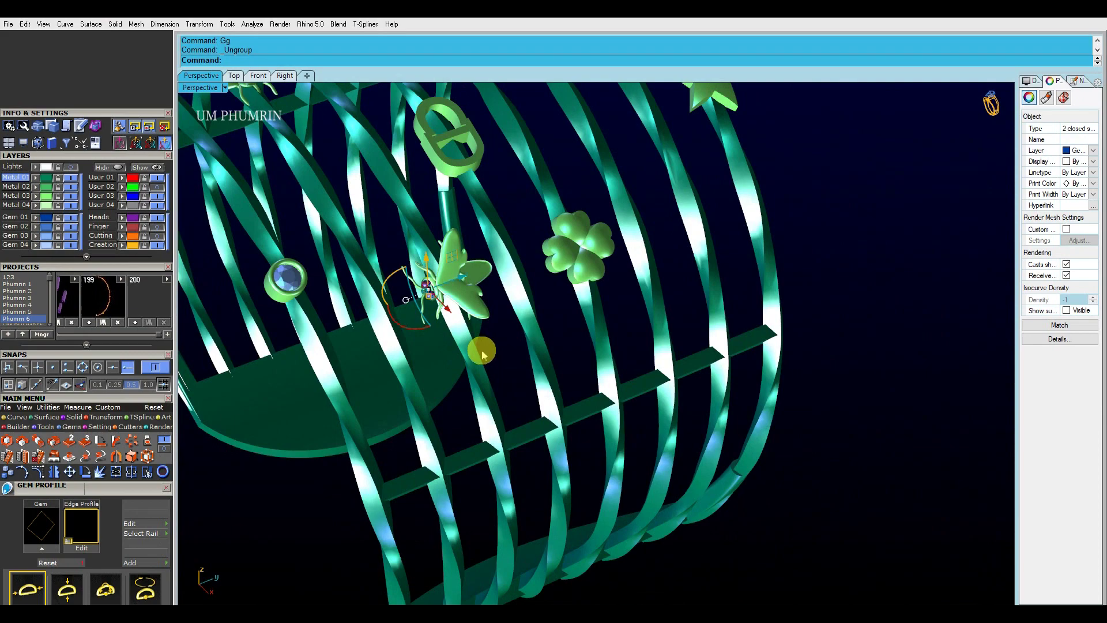
Step: Select the six eye surfaces of the three insect charms and try them on the red User 01 layer
click(500, 361)
scroll(501, 361, down, 5)
right_drag(500, 361, 528, 419)
click(123, 179)
click(261, 203)
right_drag(261, 203, 306, 266)
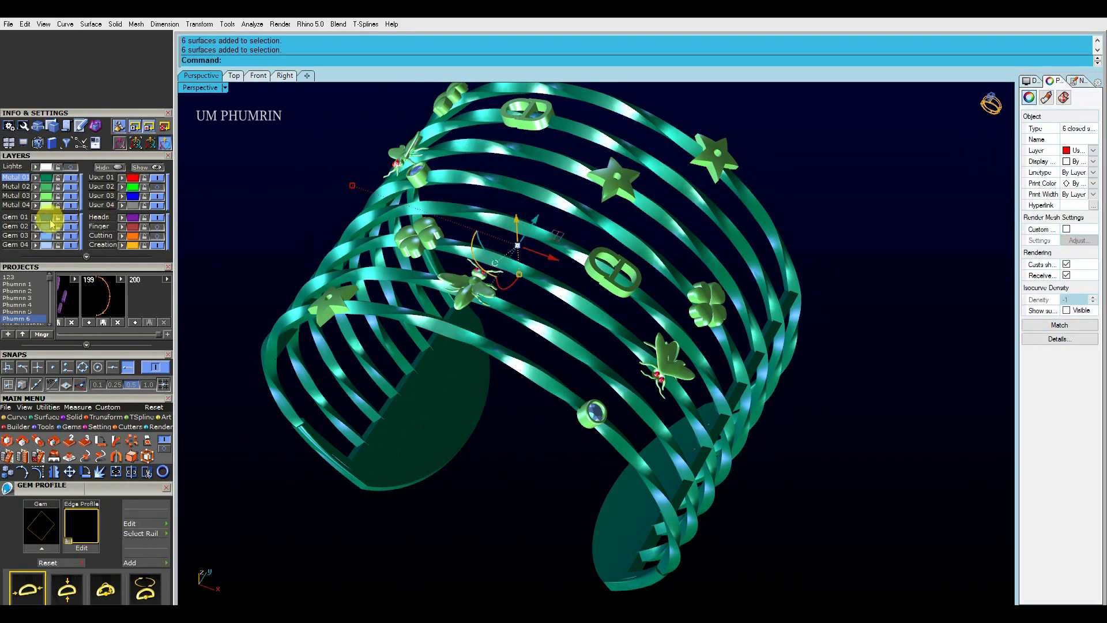
Step: Try the six insect eye surfaces on a gem layer, and assign them to the blue User 03 layer
click(231, 230)
right_drag(230, 230, 135, 216)
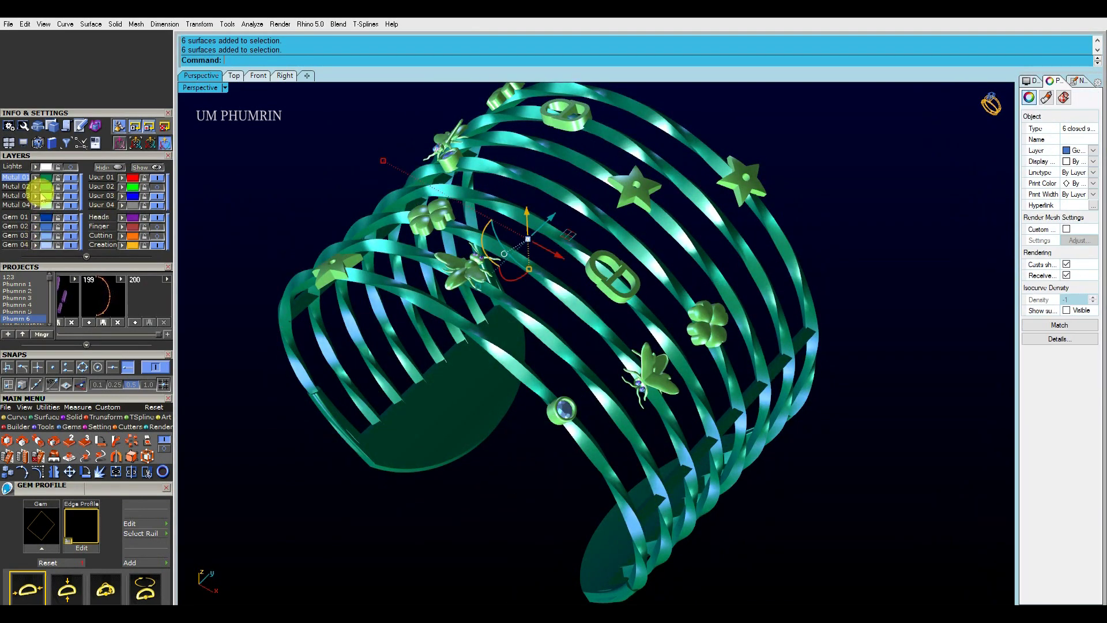
click(123, 197)
click(274, 210)
right_drag(274, 210, 566, 297)
Step: Save the bangle file and inspect the finished rings, charms and end plates from several angles
scroll(396, 217, down, 4)
scroll(381, 234, up, 3)
scroll(537, 264, down, 2)
scroll(588, 242, up, 4)
scroll(588, 261, down, 1)
scroll(567, 277, down, 4)
scroll(568, 295, down, 2)
scroll(711, 362, down, 1)
scroll(692, 351, up, 3)
scroll(691, 350, down, 1)
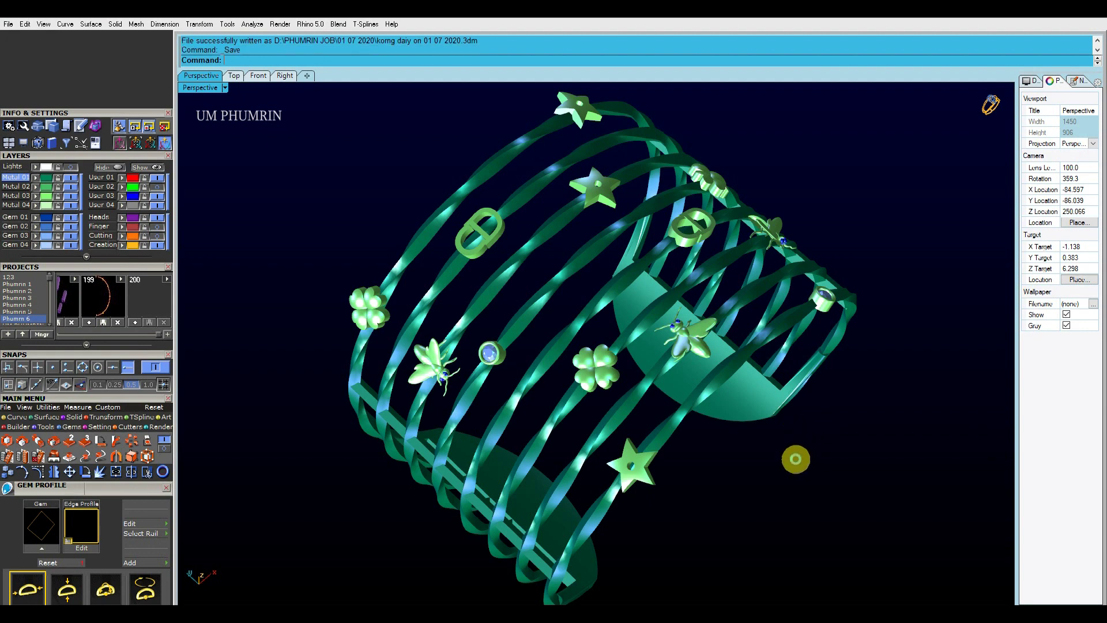
right_drag(795, 464, 822, 466)
scroll(823, 459, down, 1)
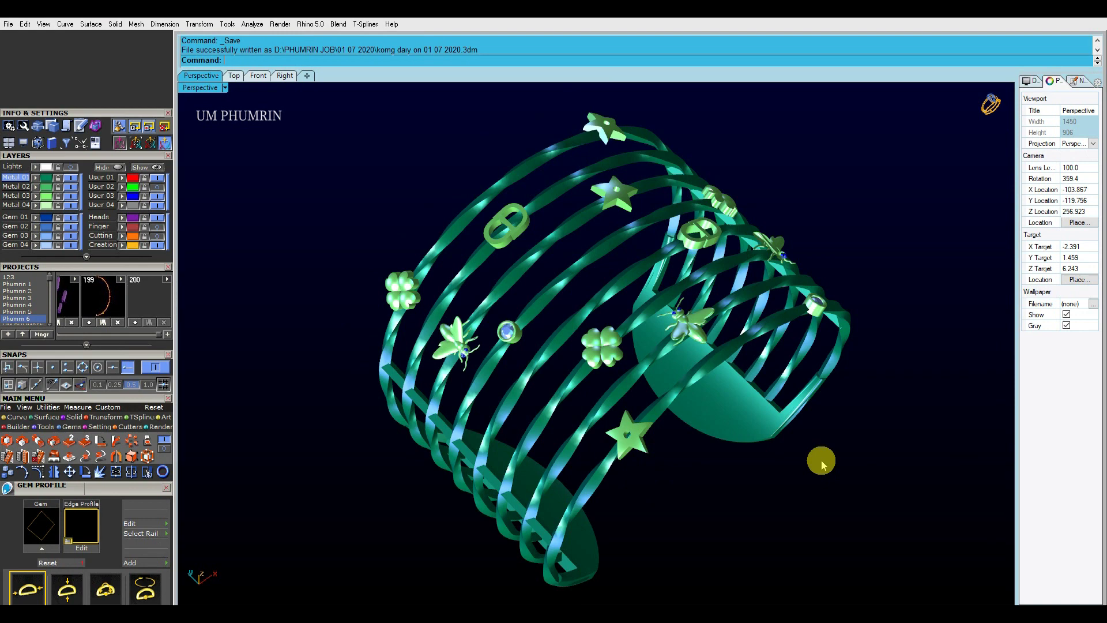
right_drag(822, 463, 865, 478)
scroll(826, 477, up, 2)
scroll(831, 454, up, 3)
scroll(871, 466, down, 2)
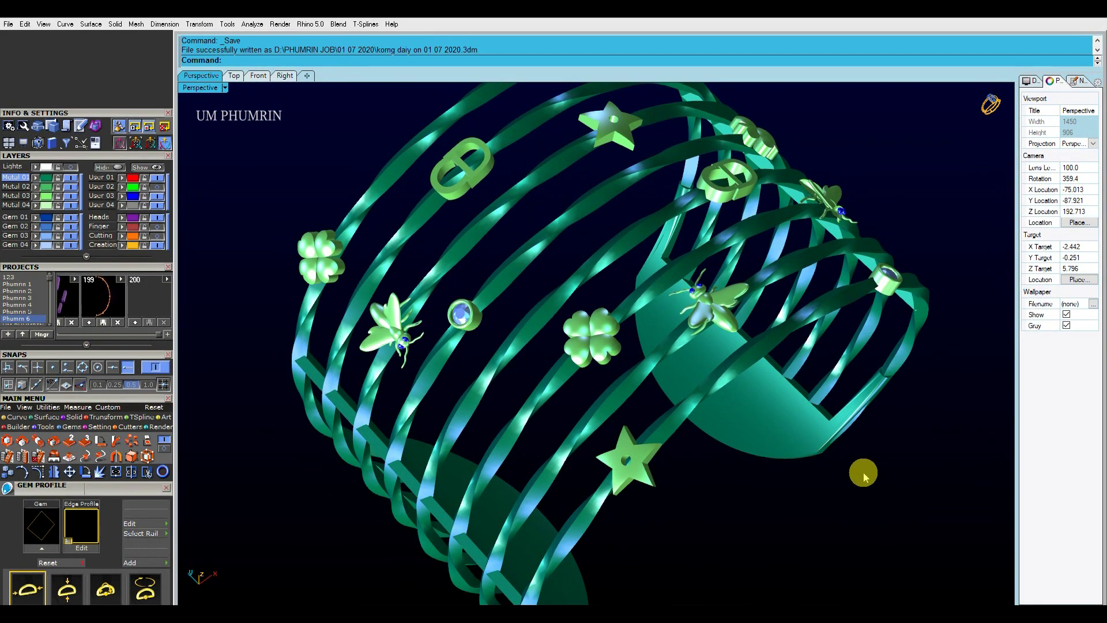